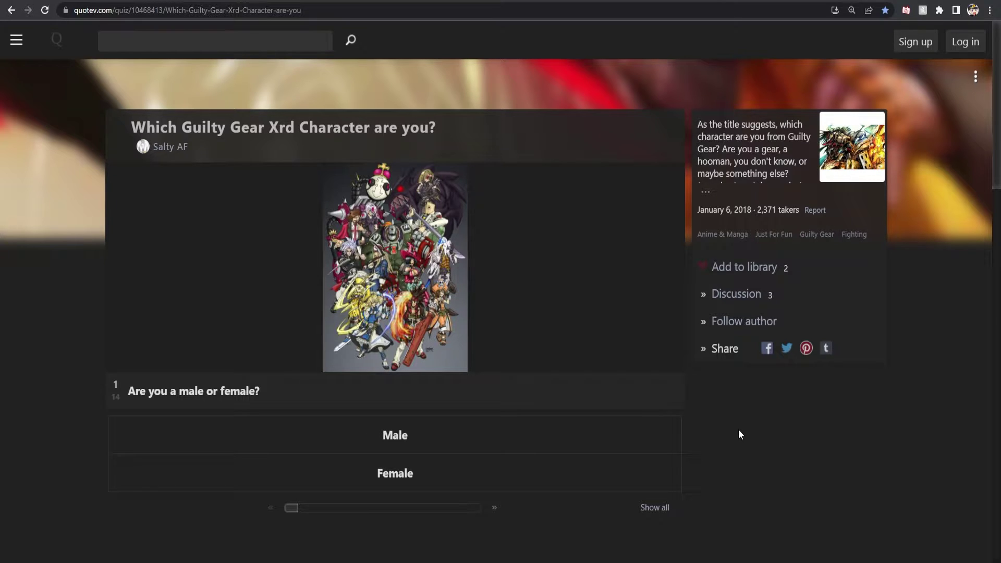
Step: Answer the first quiz question as male
click(398, 436)
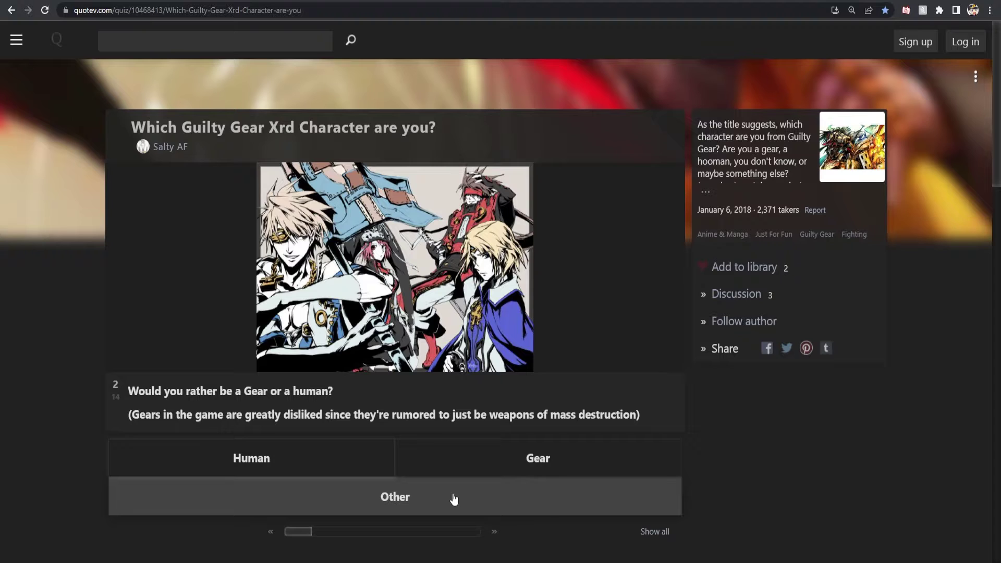
Step: Answer question 2 with Gear and question 3 with Sleeping
click(538, 458)
scroll(780, 463, down, 1)
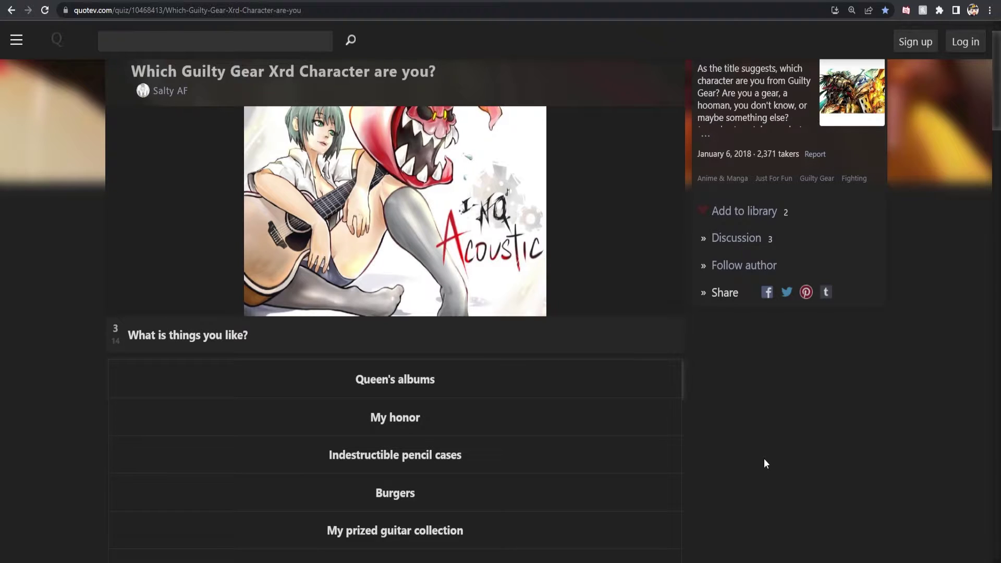
scroll(765, 459, down, 1)
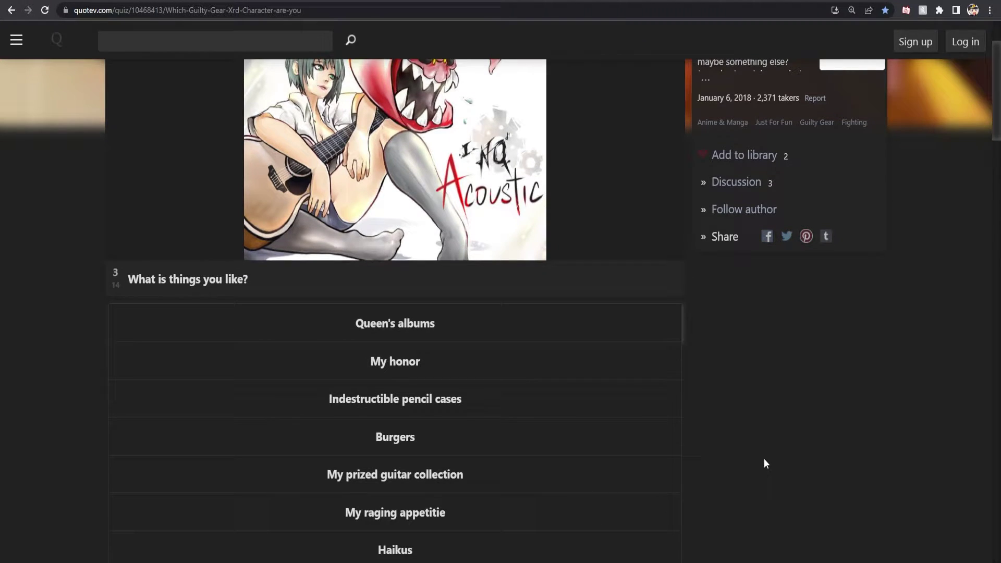
scroll(764, 459, down, 1)
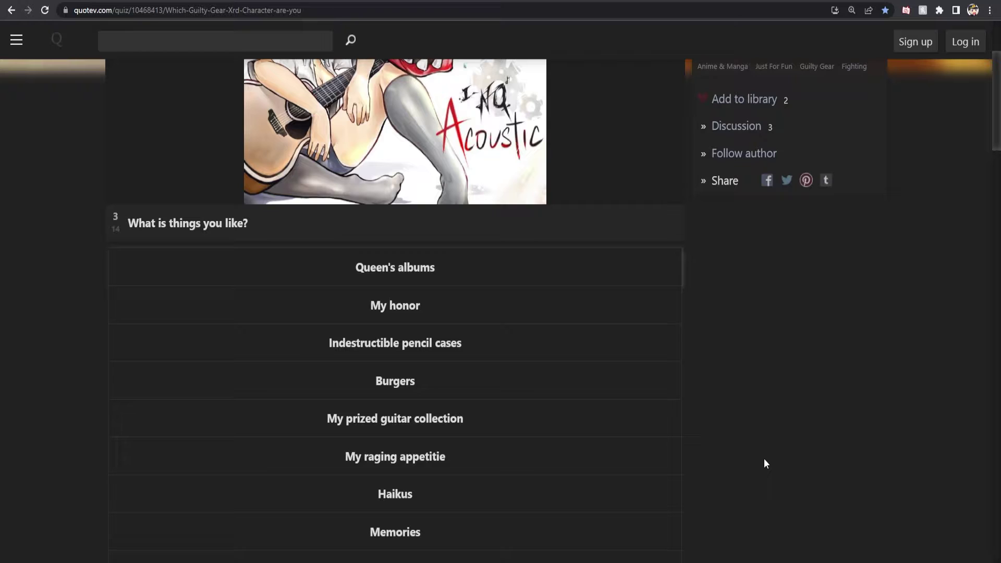
scroll(764, 459, down, 1)
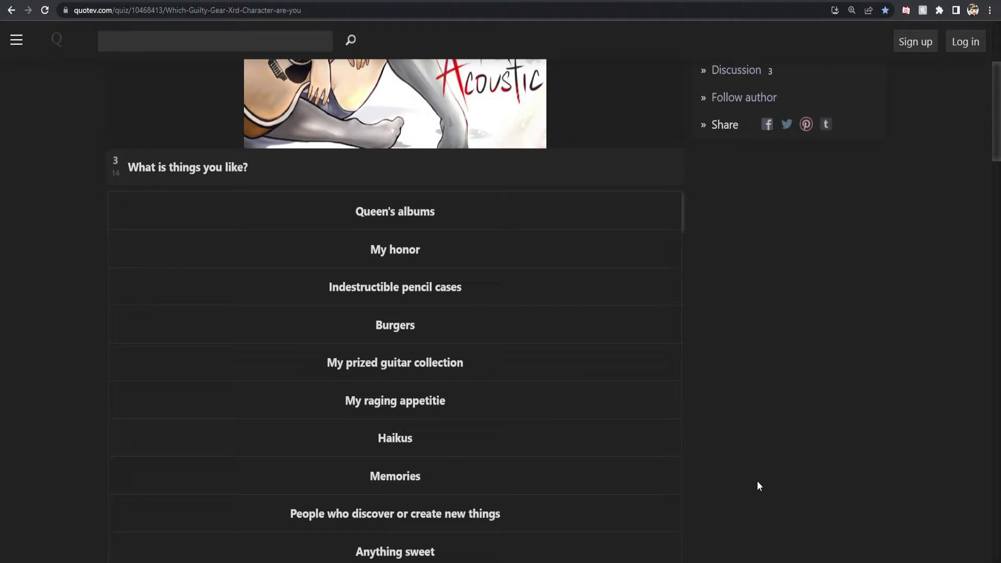
scroll(757, 481, down, 1)
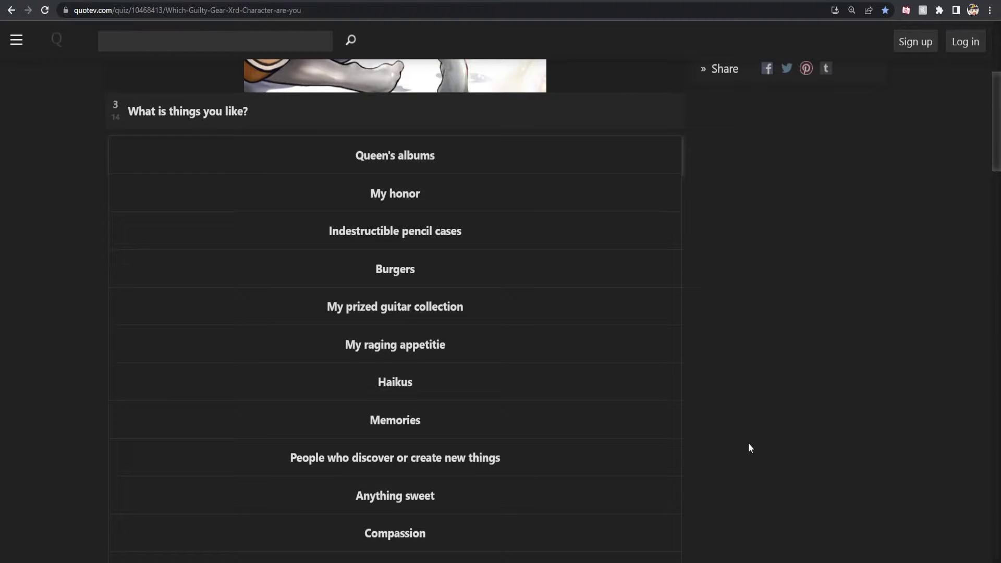
scroll(748, 443, down, 1)
scroll(746, 443, down, 1)
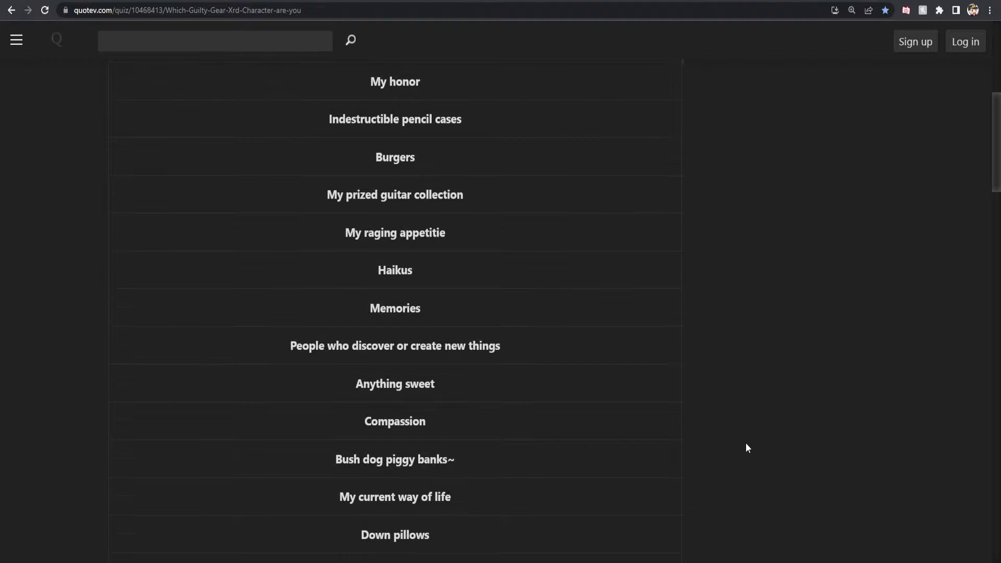
scroll(745, 443, down, 1)
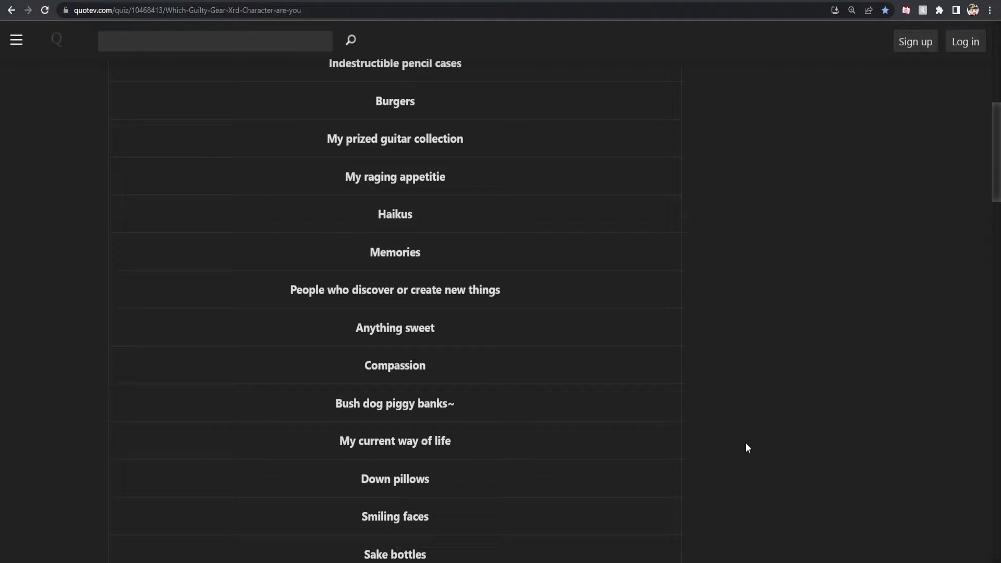
scroll(745, 442, down, 1)
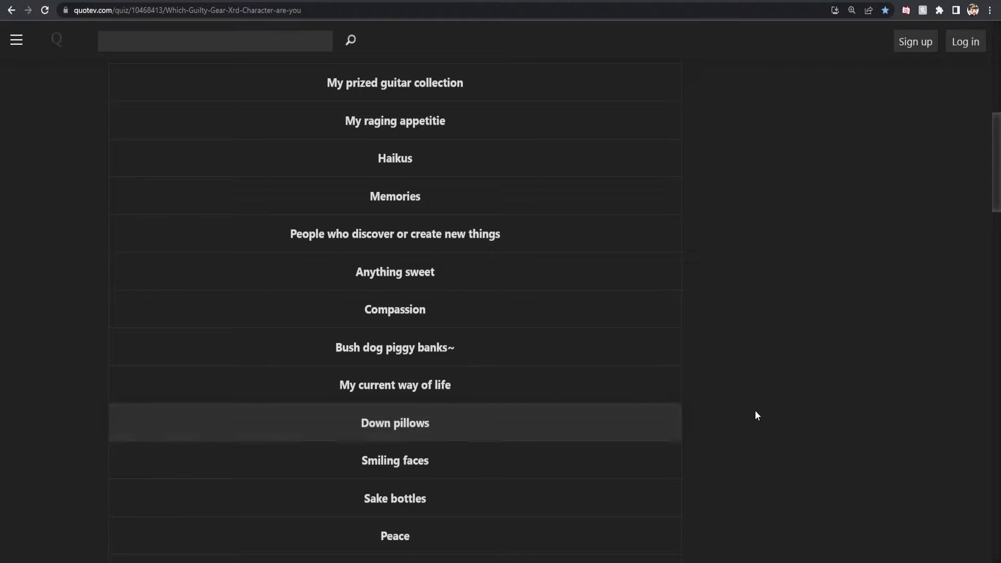
scroll(780, 427, down, 1)
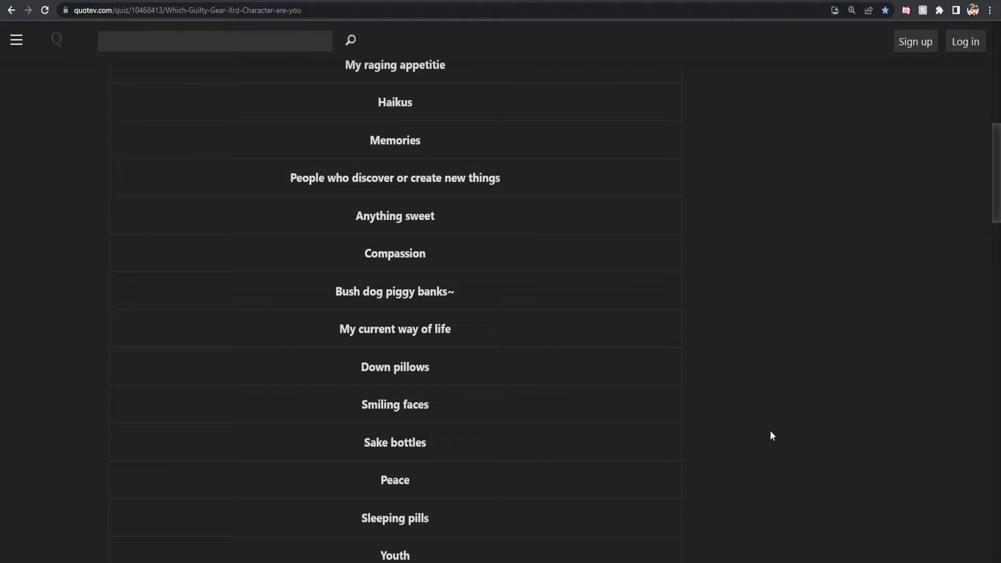
scroll(770, 430, down, 1)
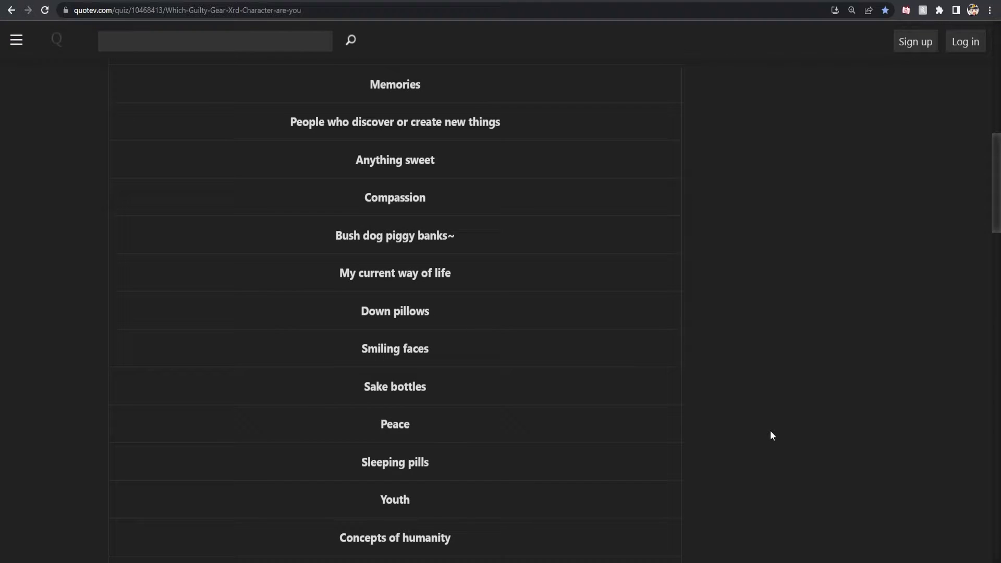
scroll(722, 445, down, 1)
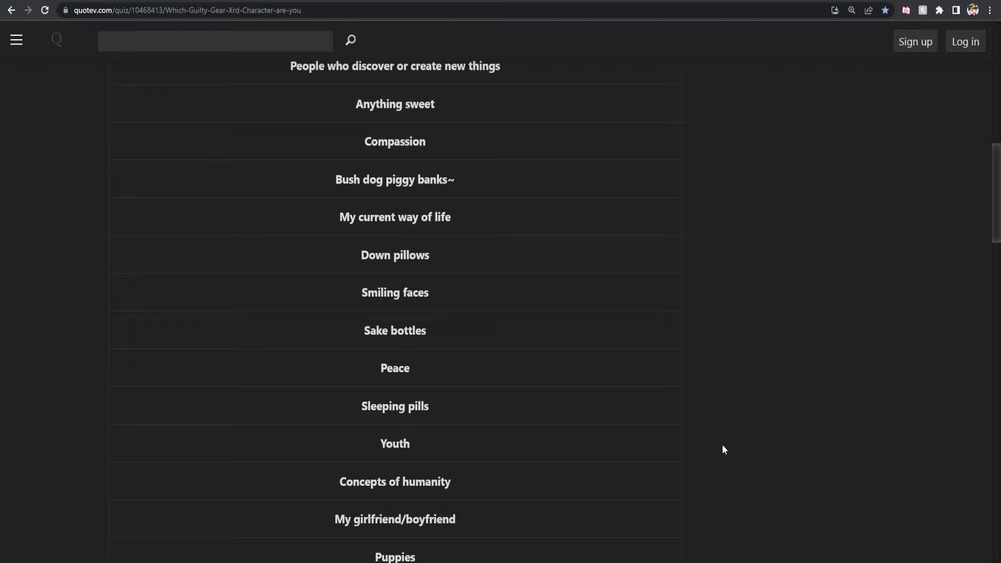
scroll(722, 445, down, 1)
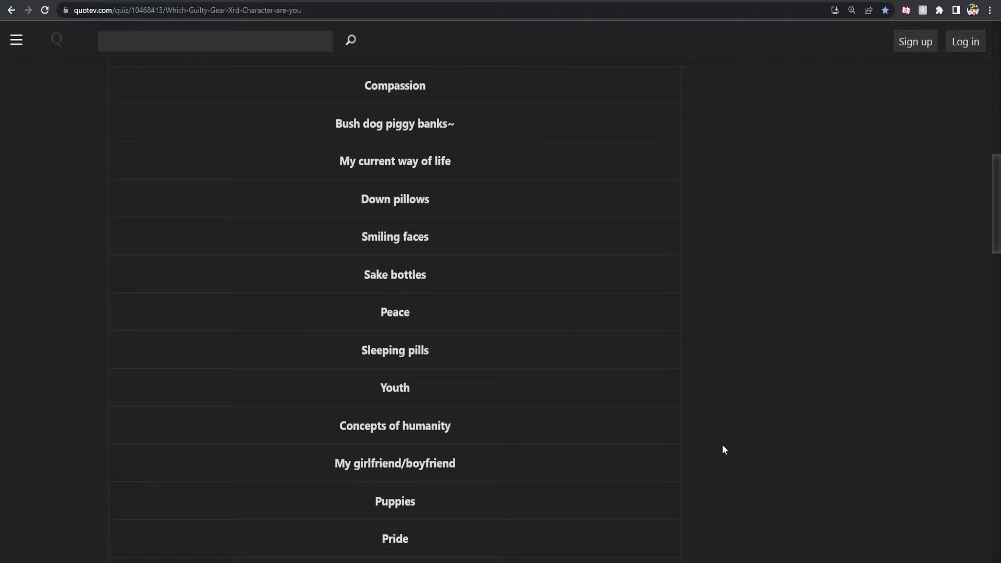
scroll(722, 444, down, 1)
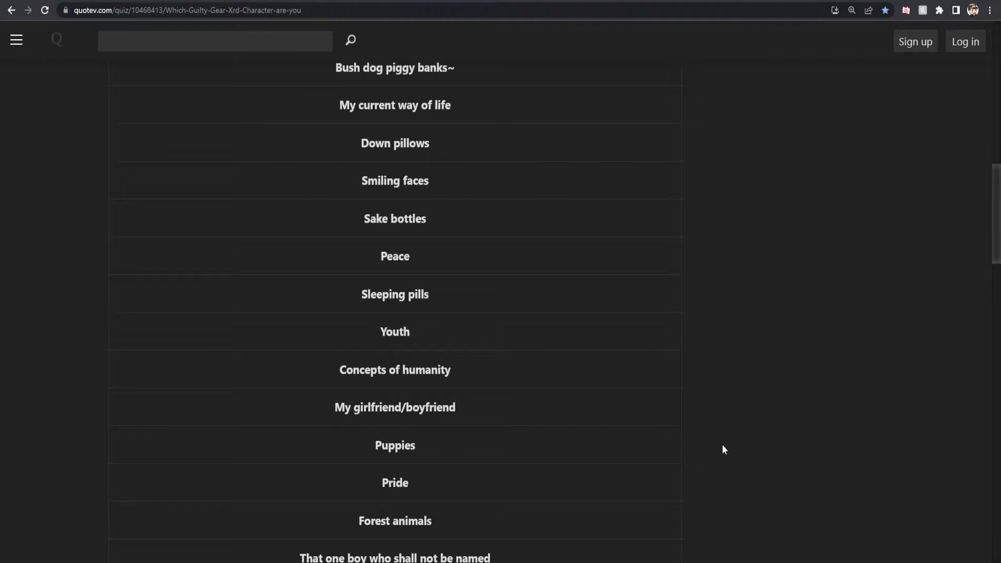
scroll(721, 444, down, 1)
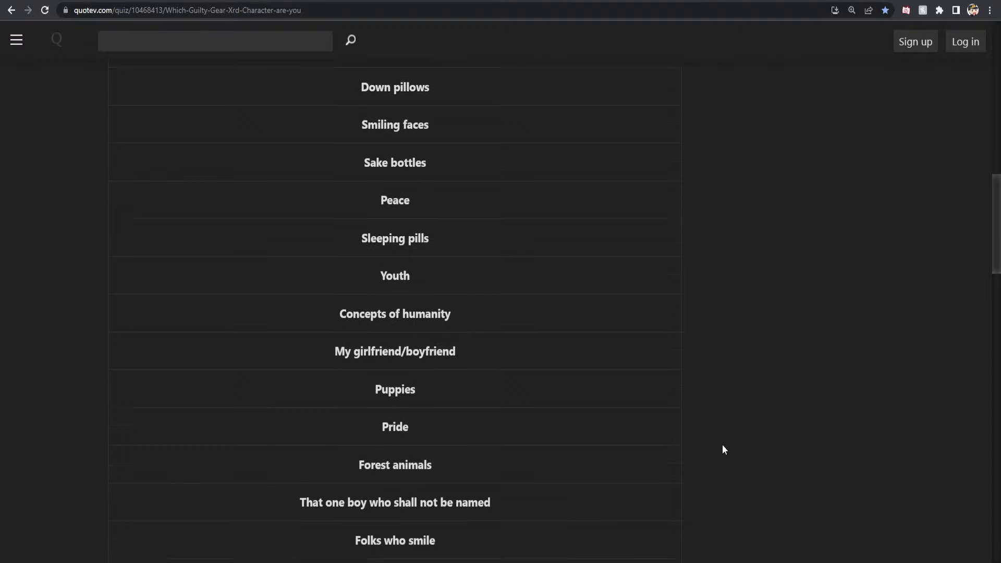
scroll(722, 445, down, 1)
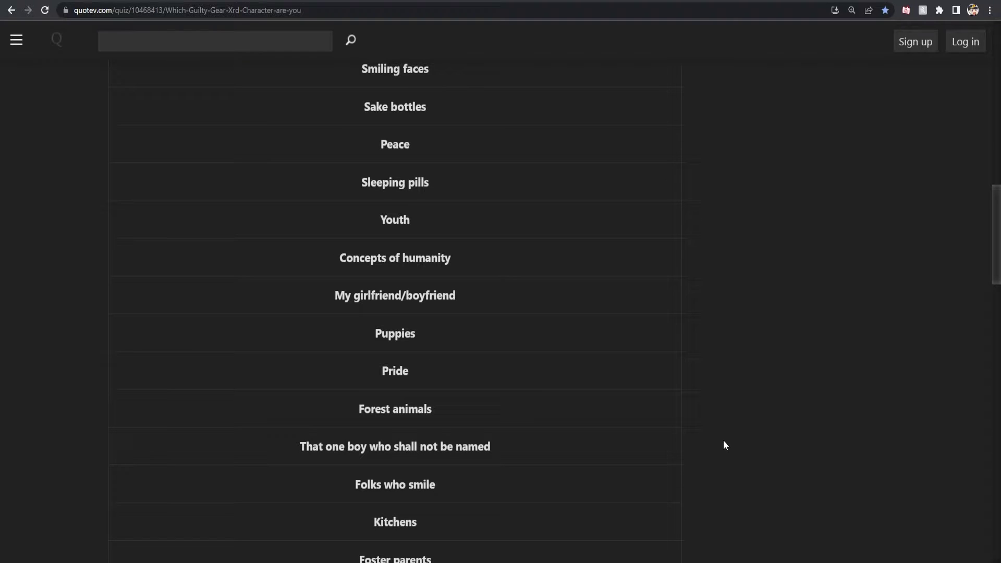
scroll(724, 440, down, 1)
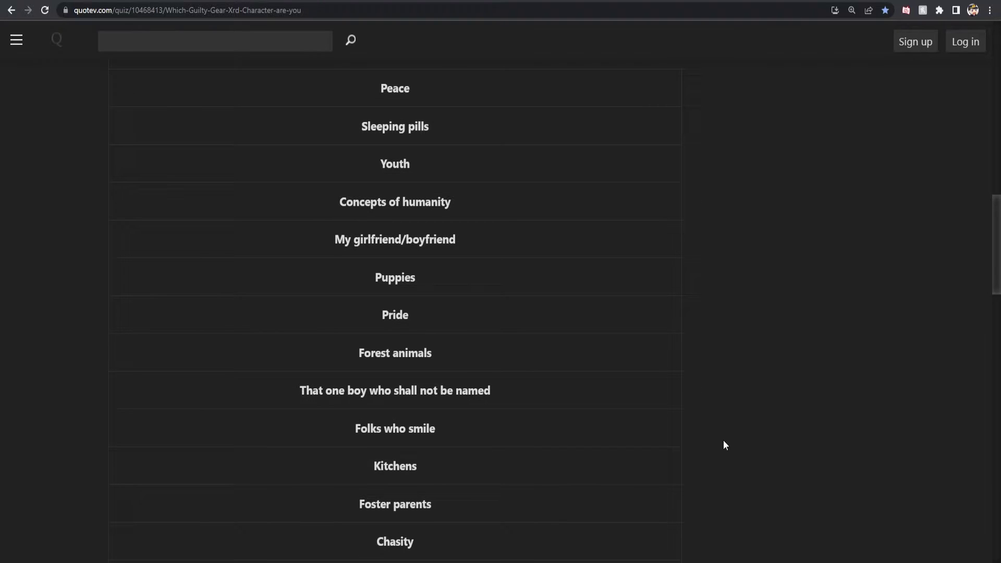
scroll(724, 441, down, 1)
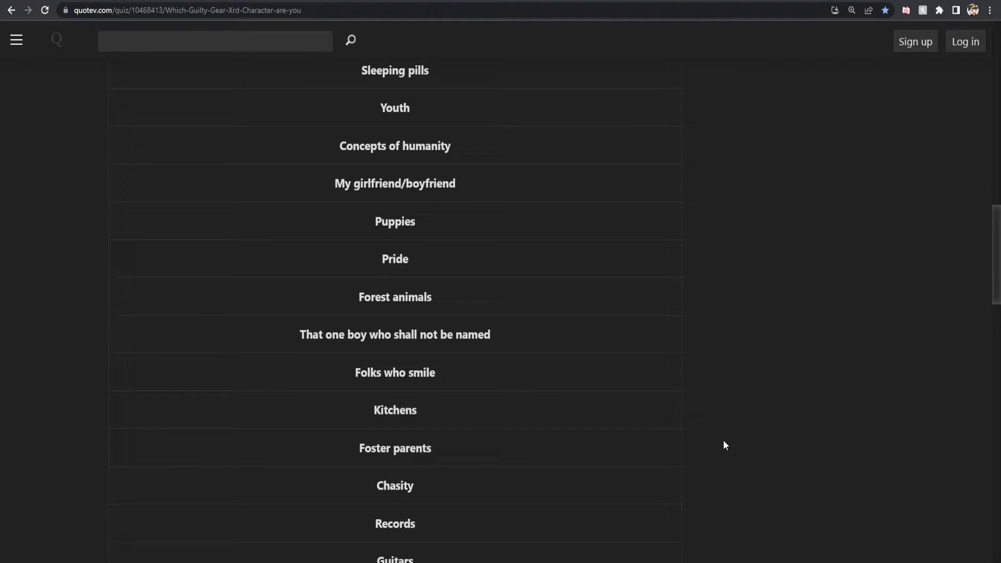
scroll(723, 441, down, 1)
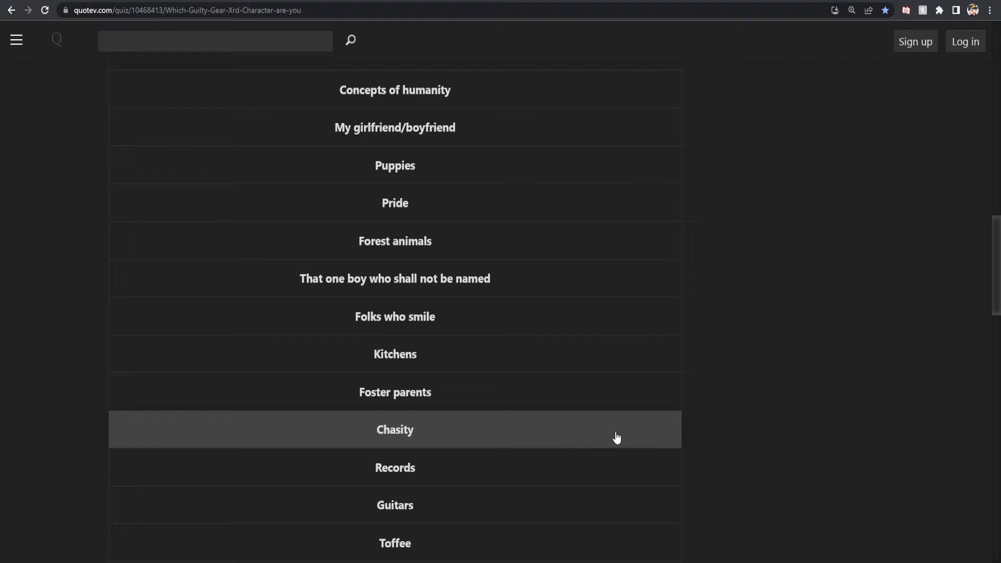
scroll(800, 445, down, 1)
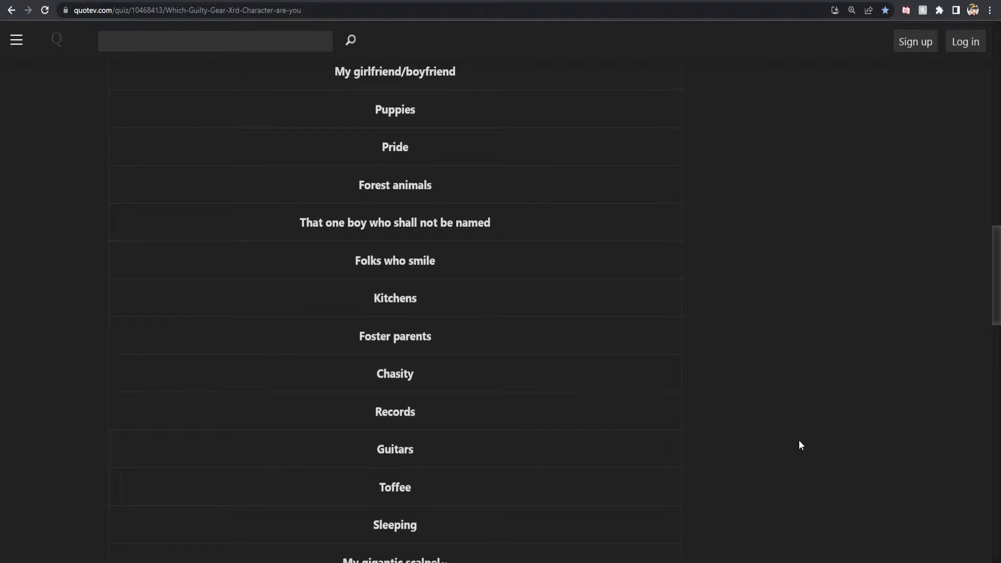
scroll(798, 445, down, 1)
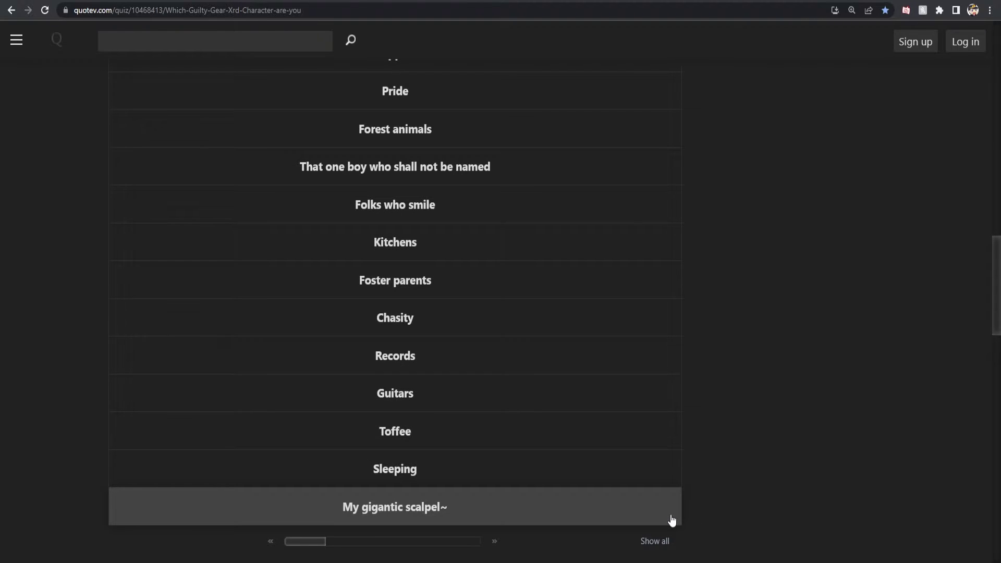
scroll(783, 503, up, 3)
scroll(775, 505, up, 3)
scroll(775, 506, up, 3)
scroll(775, 505, up, 3)
scroll(775, 505, up, 3)
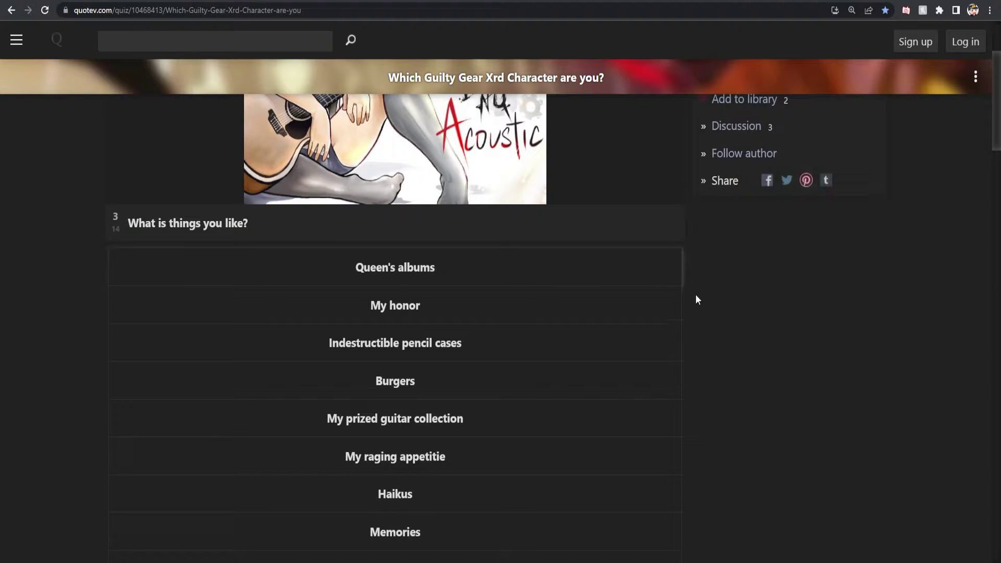
scroll(687, 462, down, 1)
scroll(686, 462, down, 2)
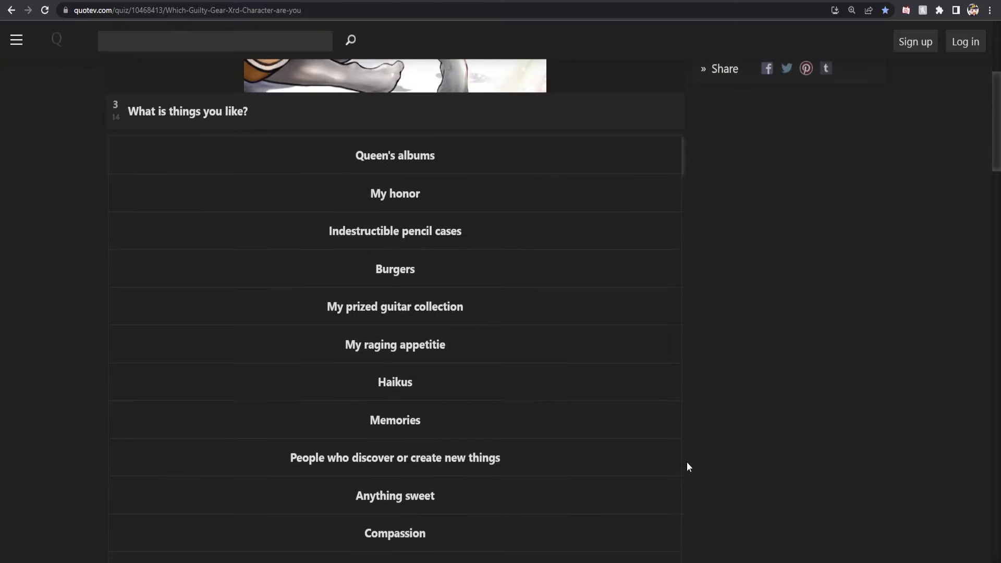
scroll(687, 462, down, 1)
scroll(687, 463, down, 2)
scroll(686, 462, down, 2)
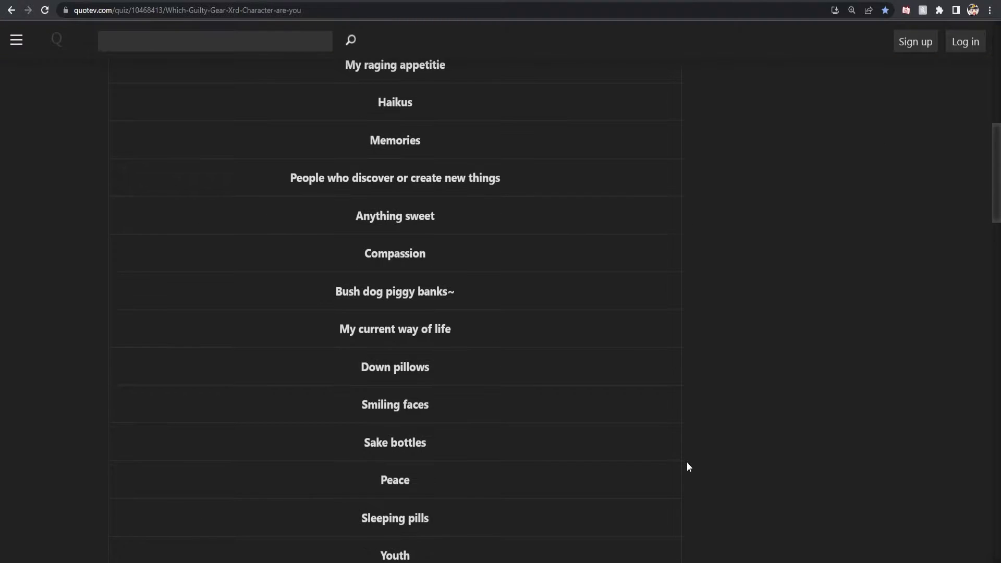
scroll(687, 462, down, 1)
scroll(687, 463, down, 1)
scroll(686, 463, down, 1)
scroll(686, 462, down, 1)
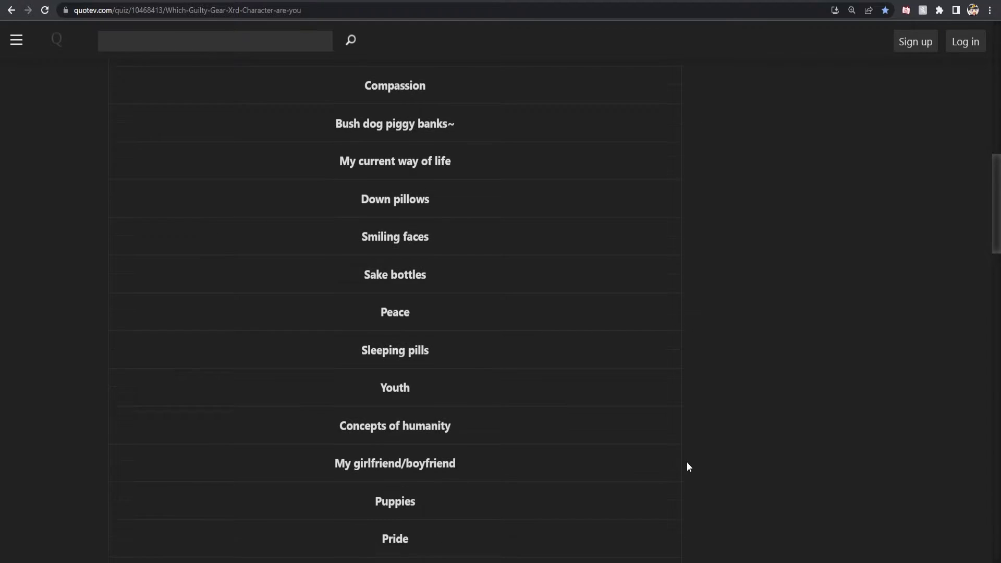
scroll(687, 463, down, 1)
scroll(687, 462, down, 1)
scroll(687, 462, down, 2)
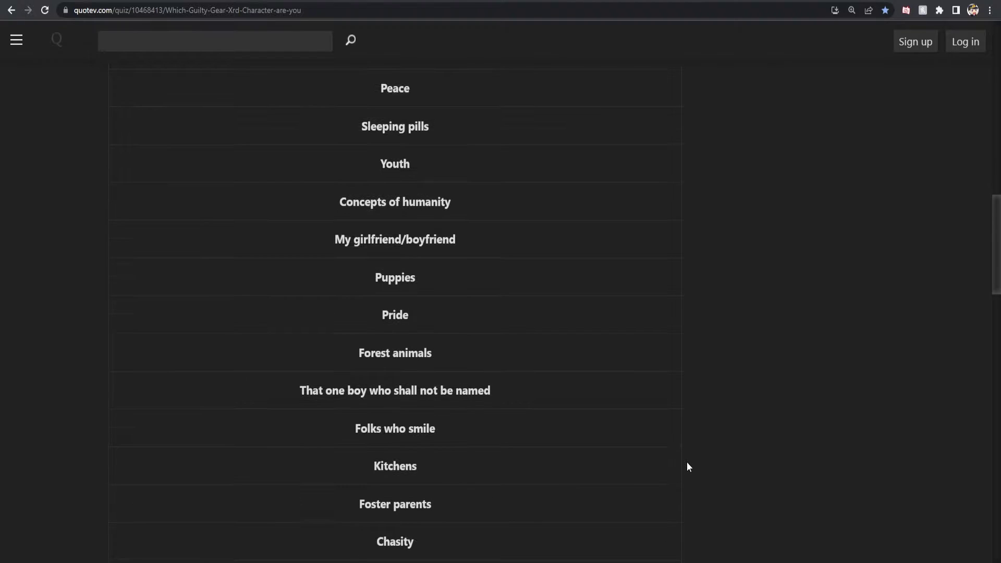
scroll(687, 462, down, 1)
scroll(687, 462, down, 1)
scroll(686, 463, down, 1)
scroll(687, 468, down, 1)
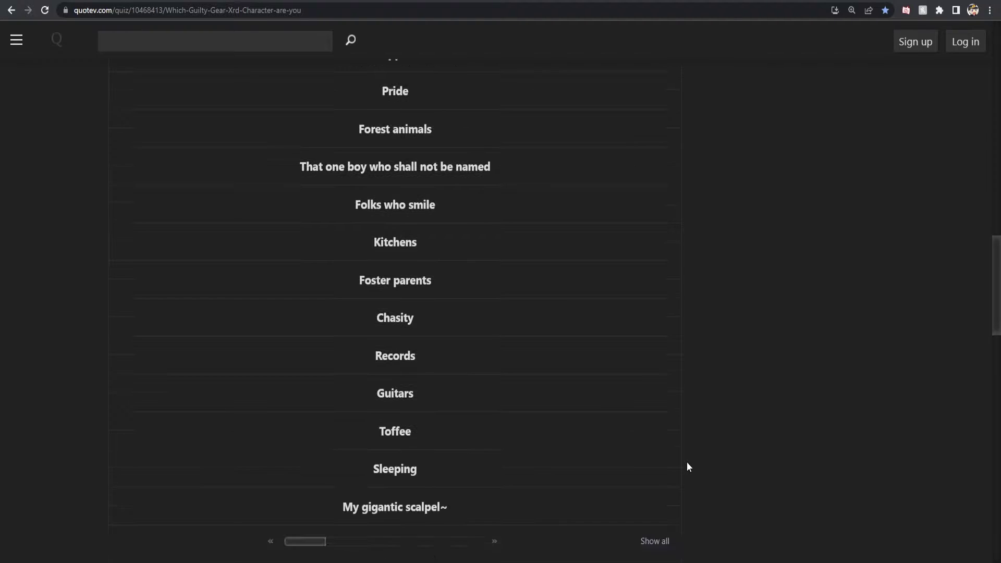
click(393, 470)
Step: Advance to question 4 and mark Loneliness, Nightmares, Any kind of bug and Pencils as dislikes
click(650, 503)
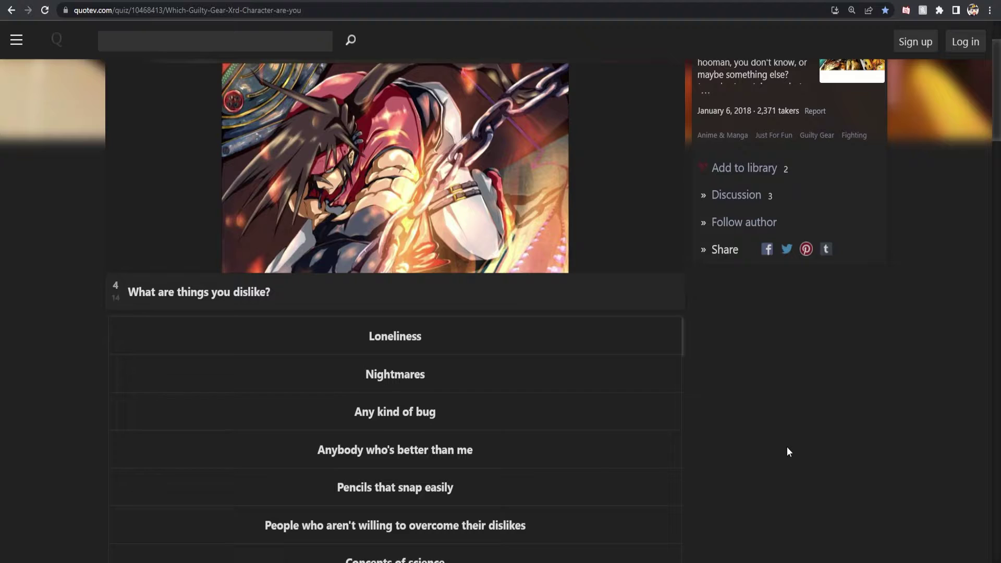
click(432, 338)
click(461, 375)
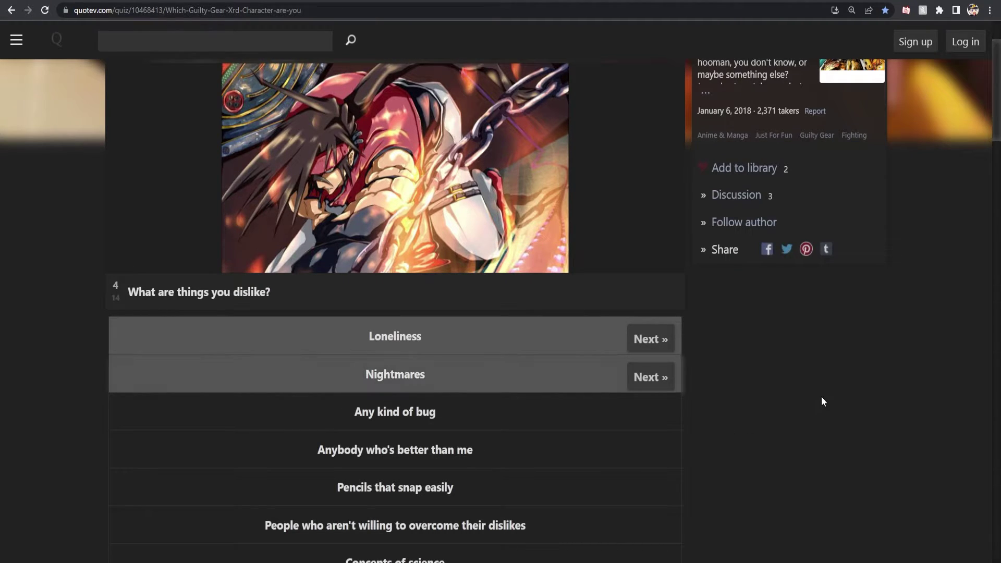
scroll(825, 425, down, 1)
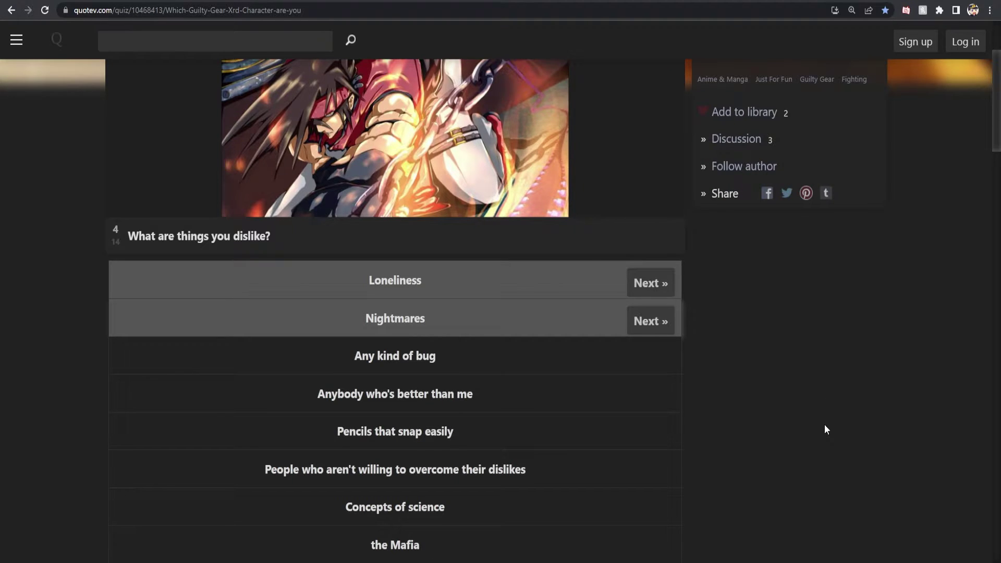
click(411, 358)
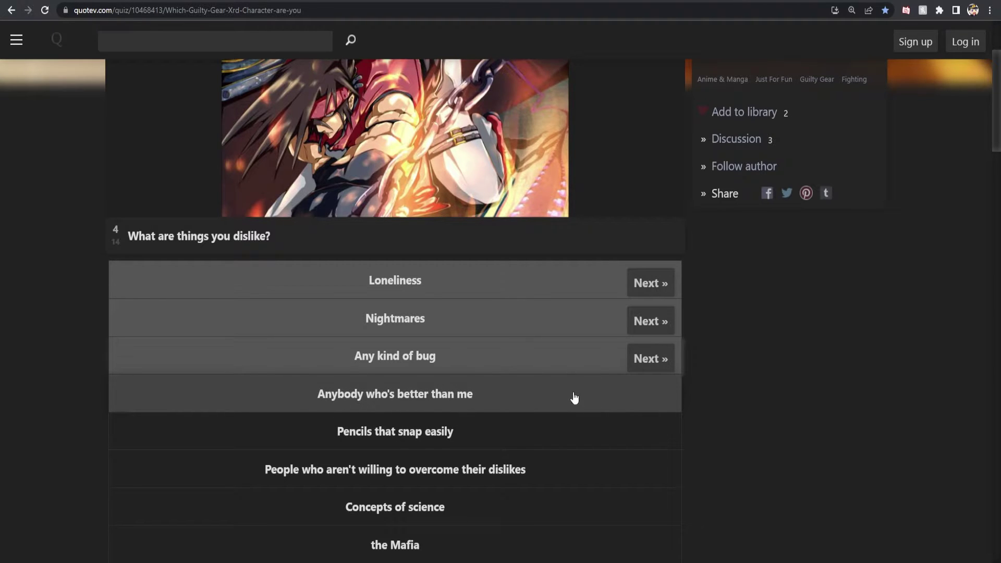
scroll(863, 445, down, 1)
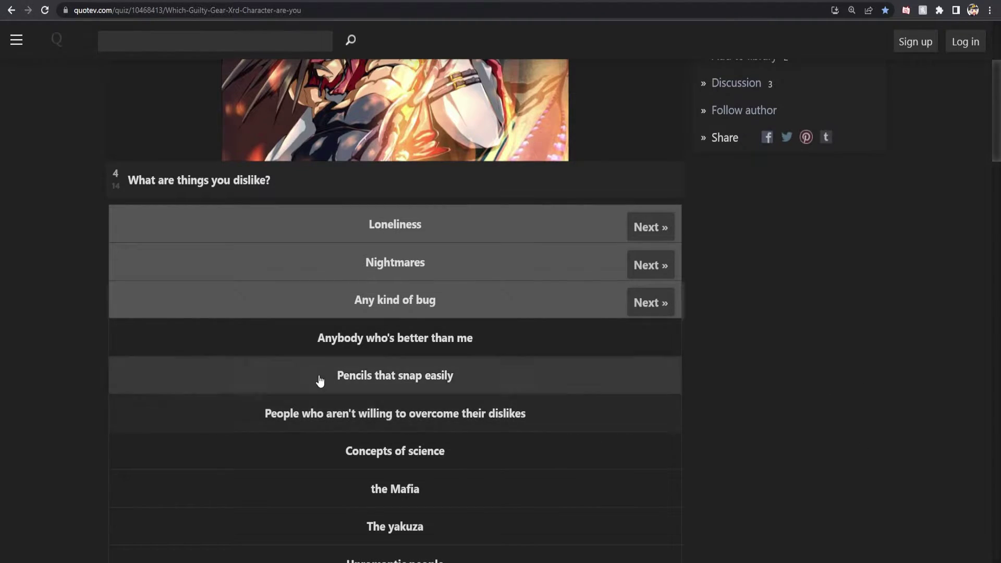
click(611, 381)
scroll(777, 450, down, 1)
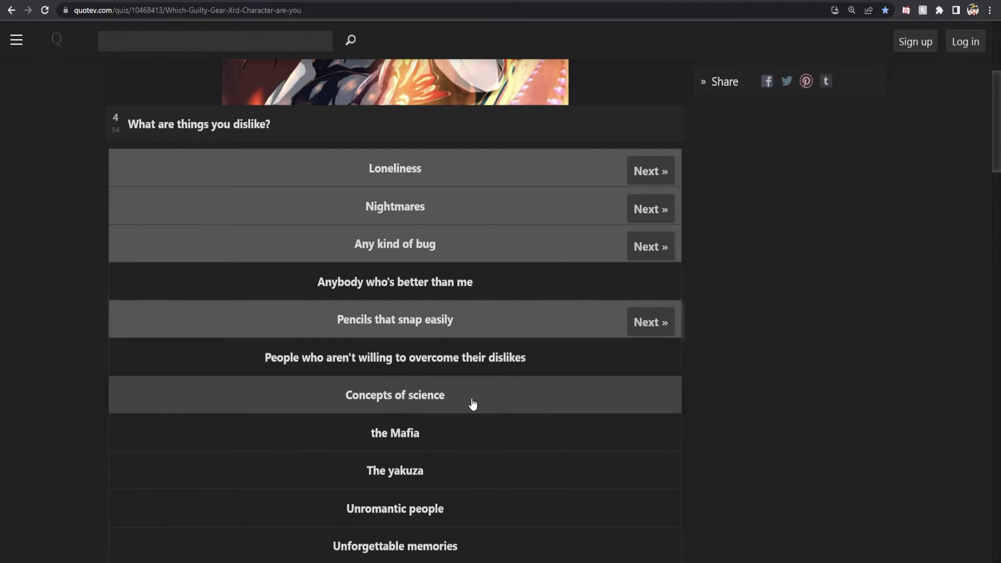
scroll(473, 403, down, 1)
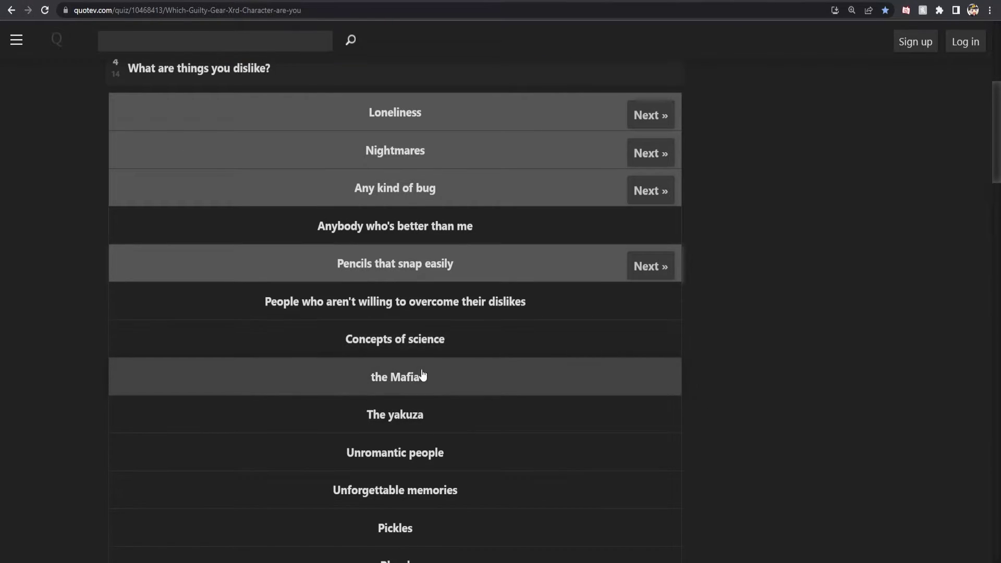
scroll(818, 417, down, 1)
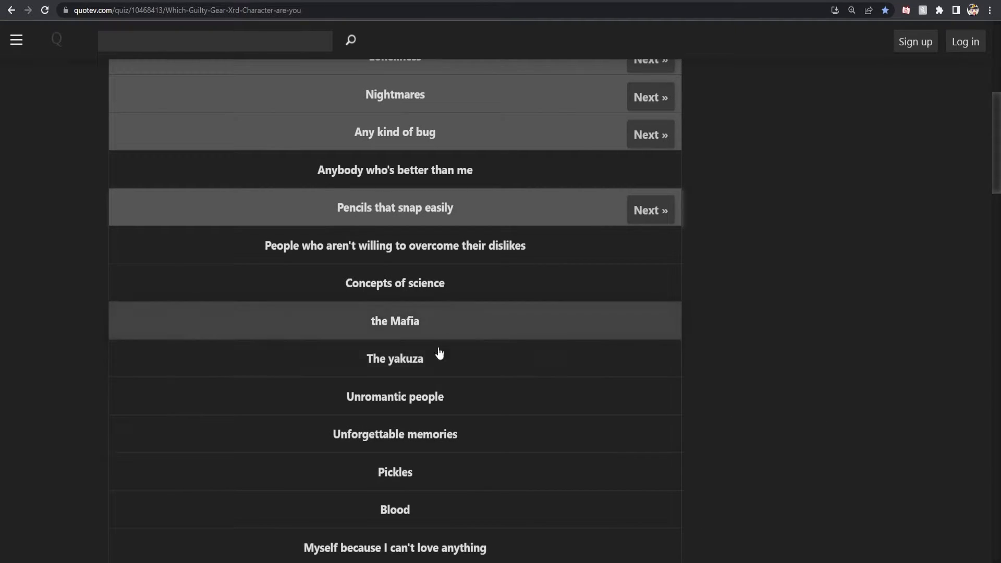
scroll(932, 335, down, 1)
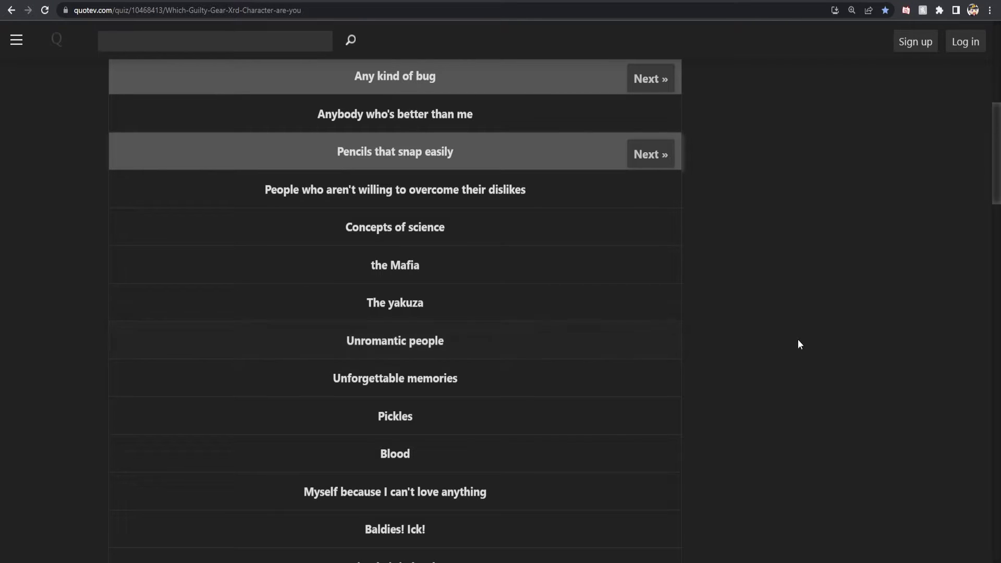
scroll(804, 342, down, 1)
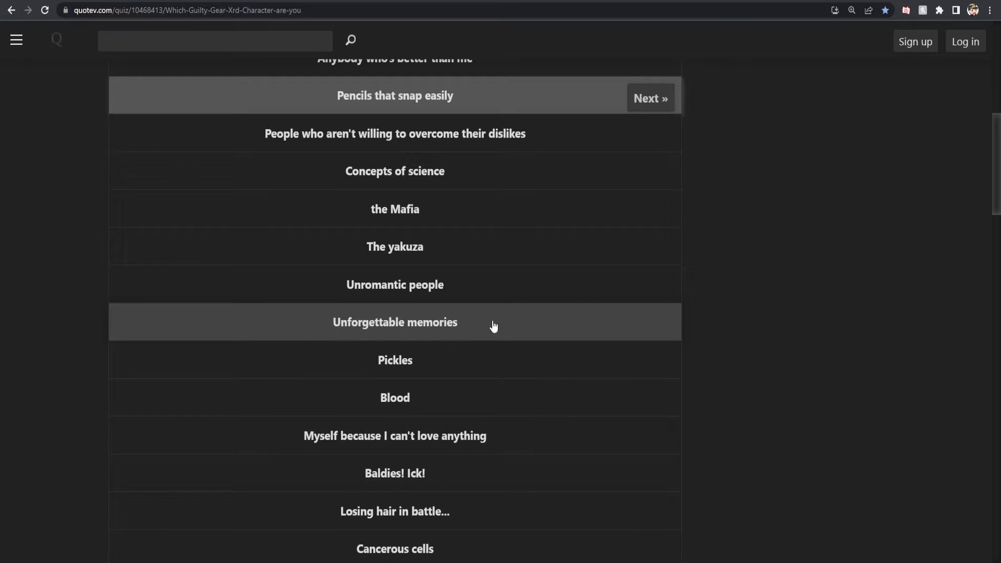
scroll(494, 324, down, 1)
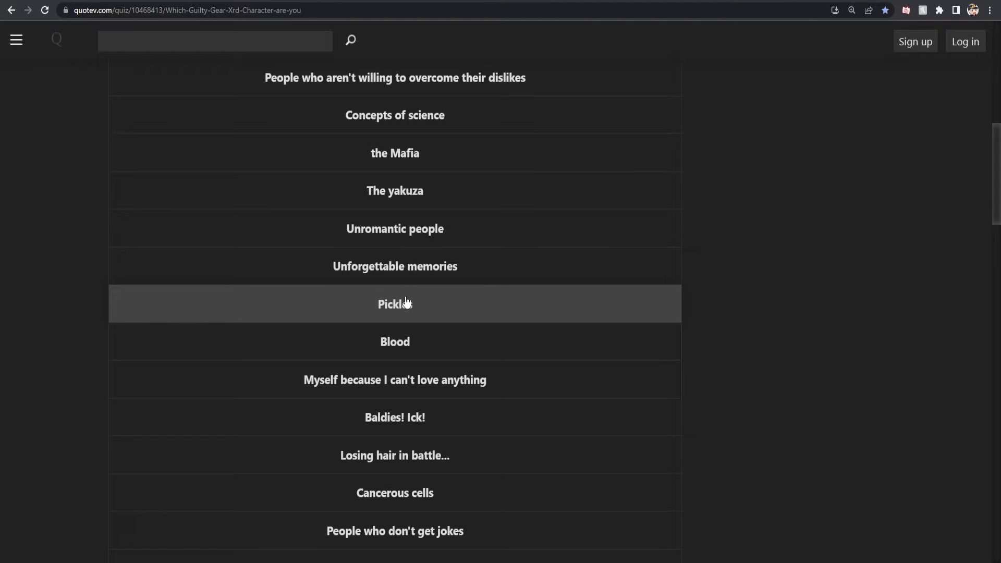
Step: Add Blood, the can't-love-anything answer, Cancerous cells, Poachers, Killing and Losing connection as dislikes
click(594, 351)
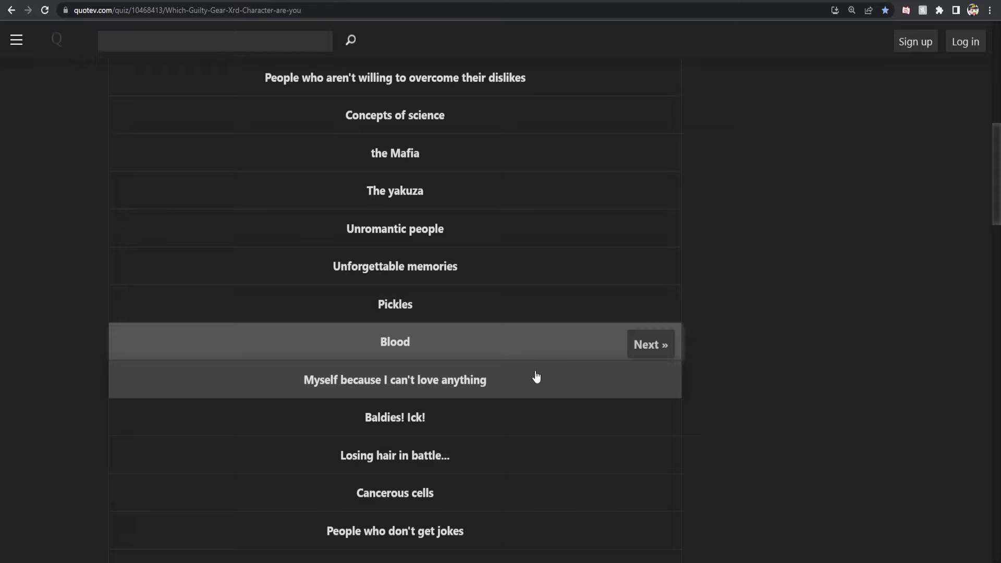
click(554, 381)
scroll(554, 381, down, 1)
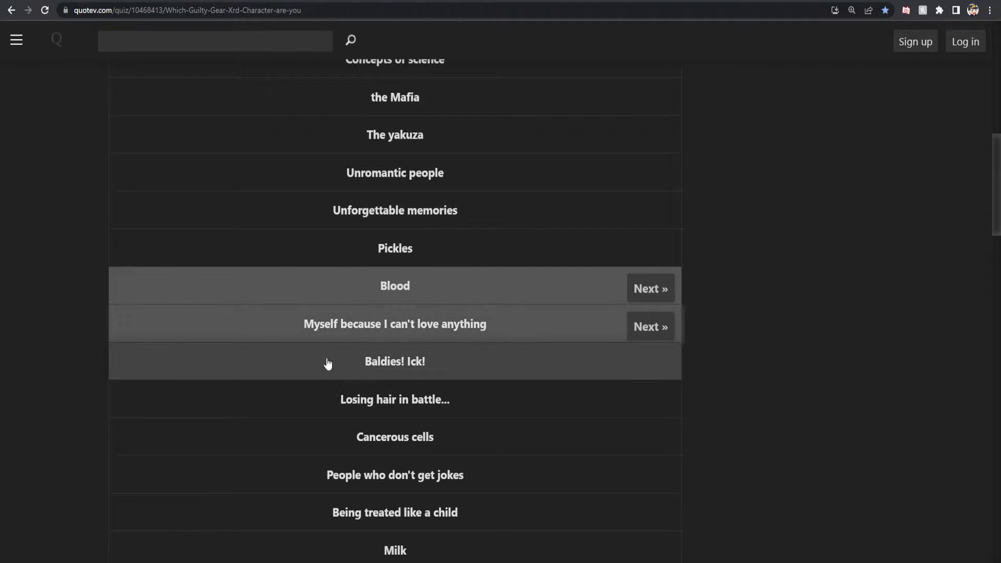
scroll(485, 374, down, 1)
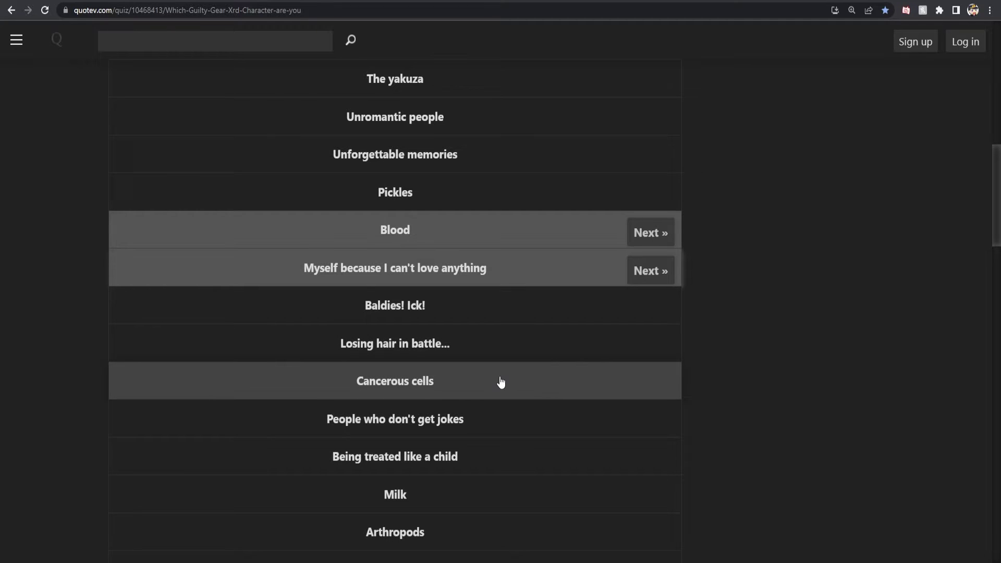
scroll(502, 383, down, 1)
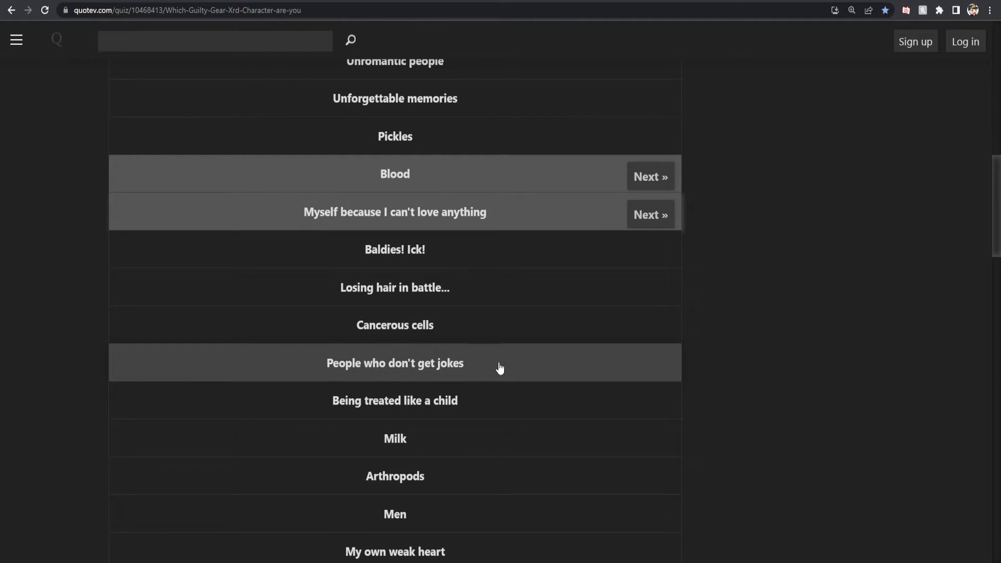
click(507, 326)
scroll(508, 336, down, 2)
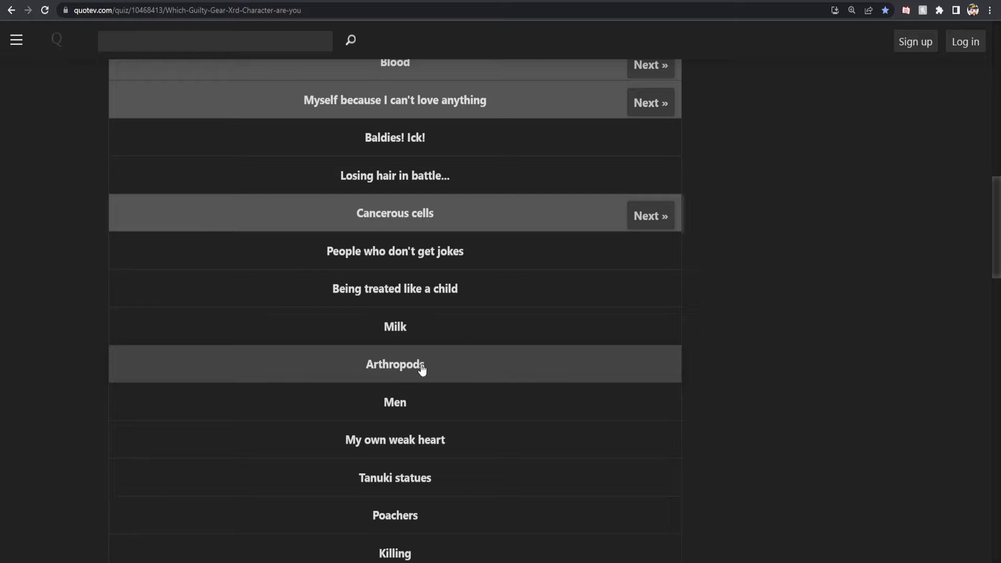
scroll(437, 367, down, 1)
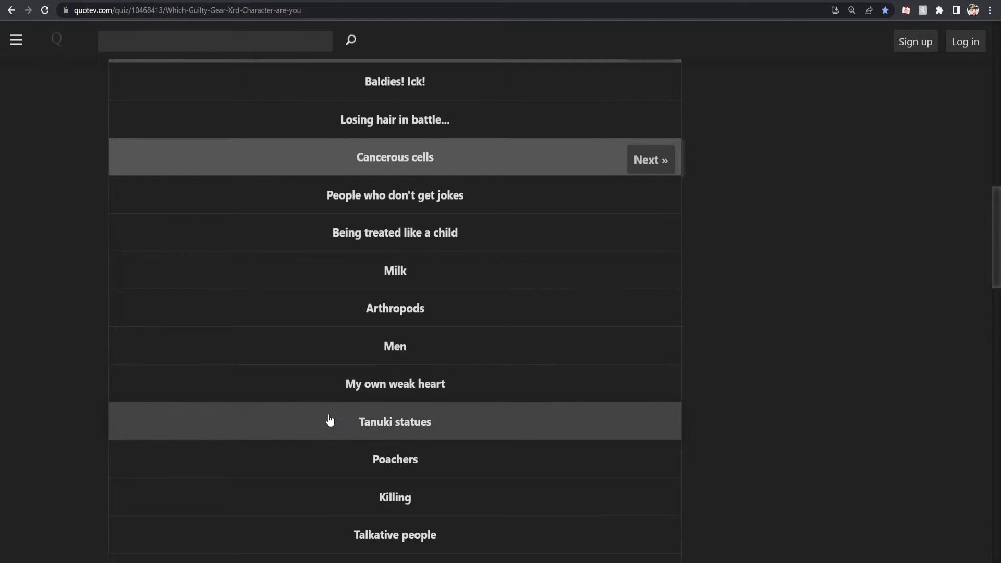
scroll(512, 423, down, 1)
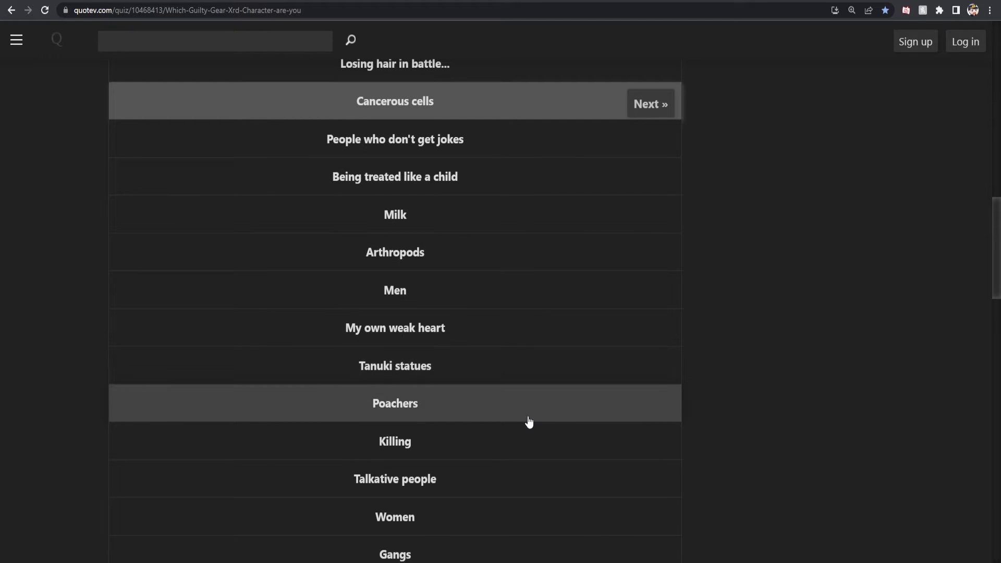
click(614, 401)
scroll(681, 403, down, 1)
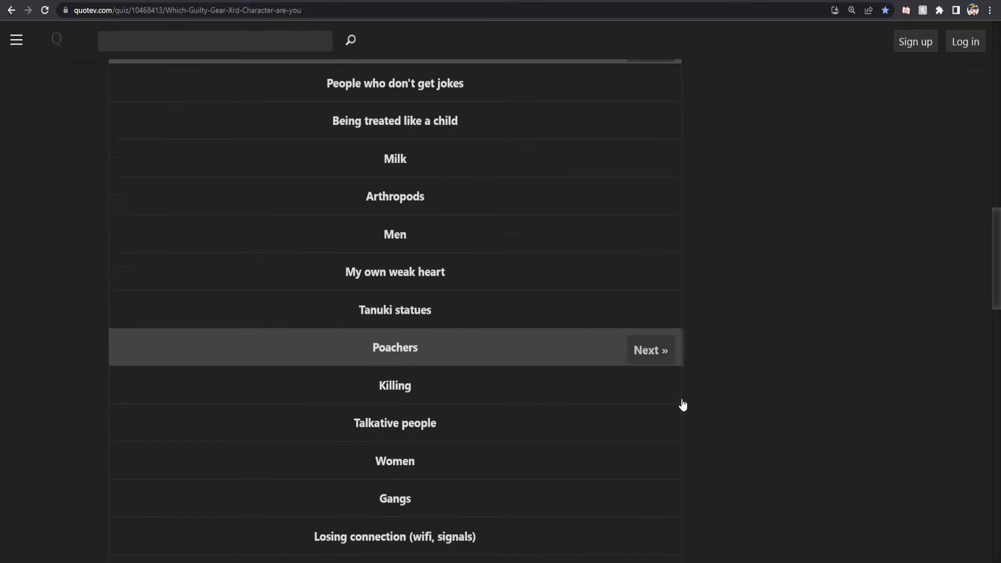
click(646, 389)
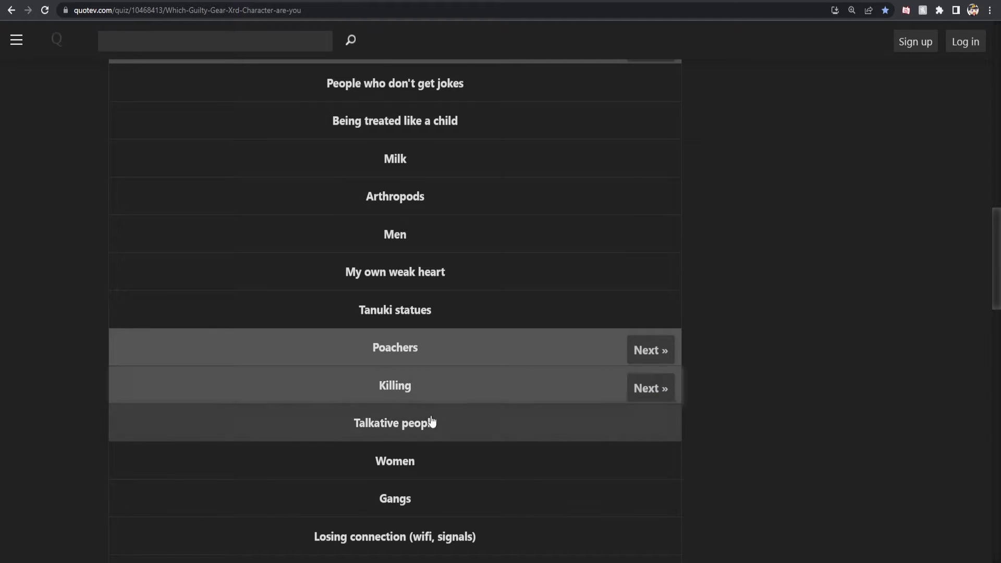
scroll(478, 422, down, 1)
scroll(523, 453, down, 1)
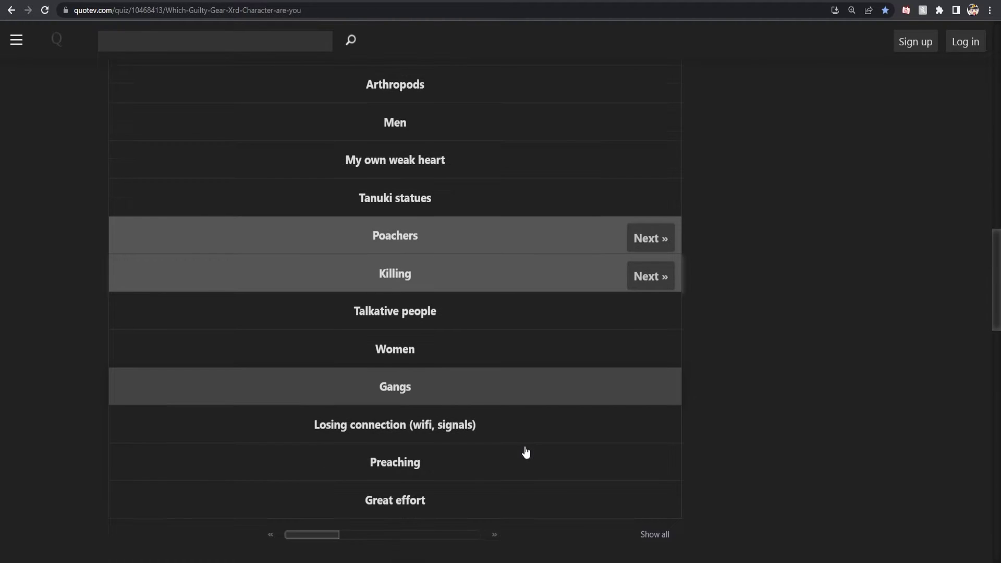
click(381, 430)
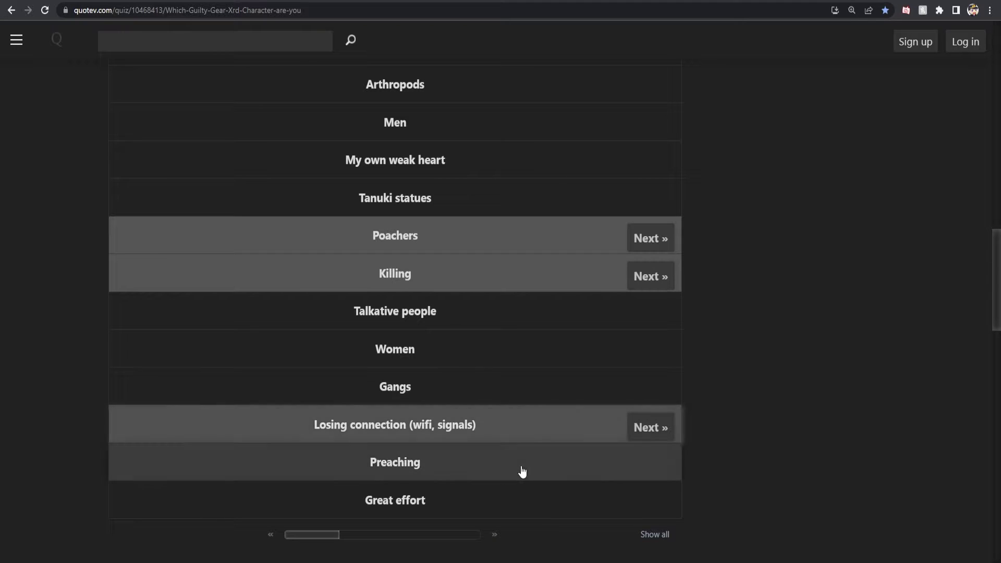
scroll(555, 504, down, 1)
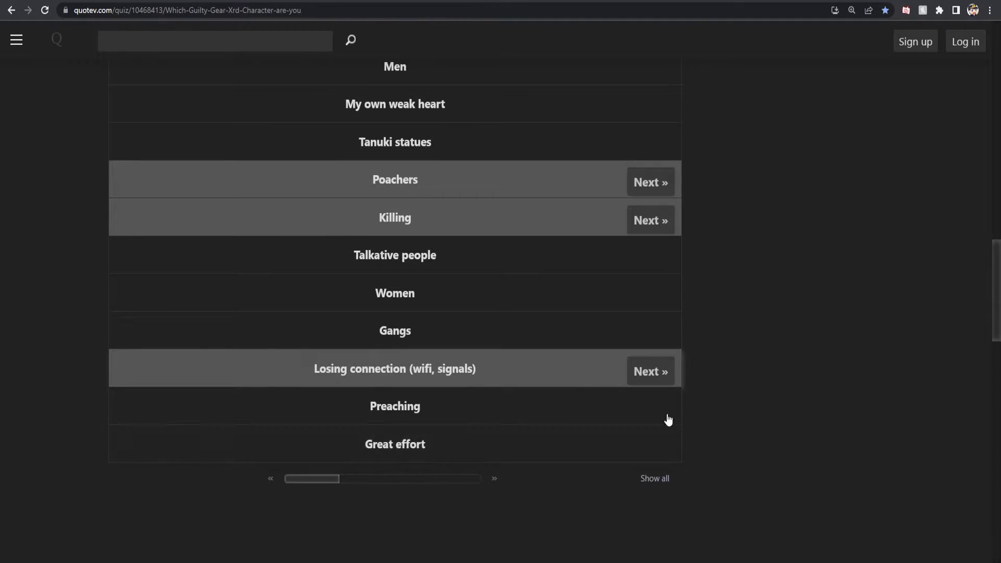
scroll(751, 406, up, 6)
scroll(751, 400, up, 5)
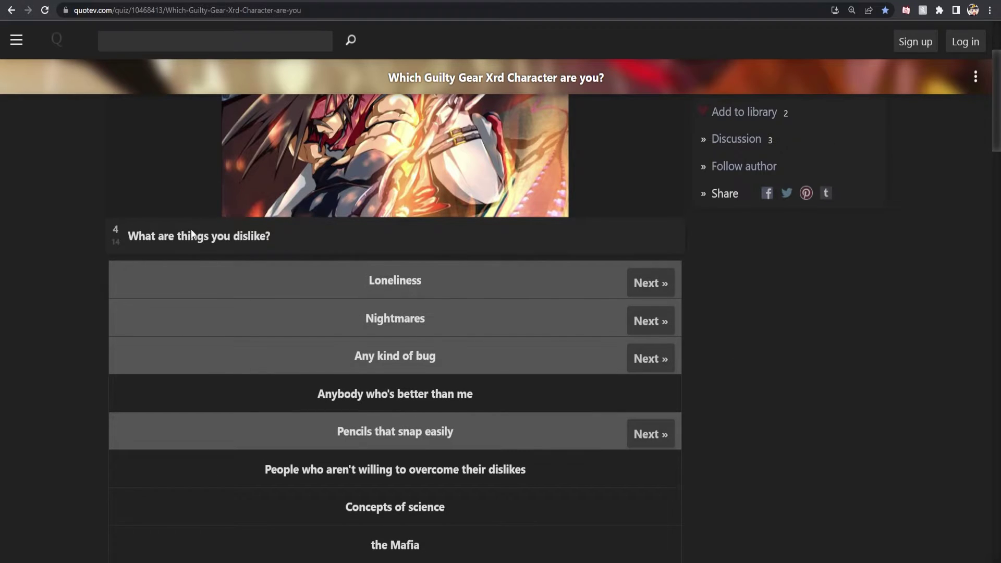
Step: Submit the selected dislikes to bring up question 5 on origin
click(650, 283)
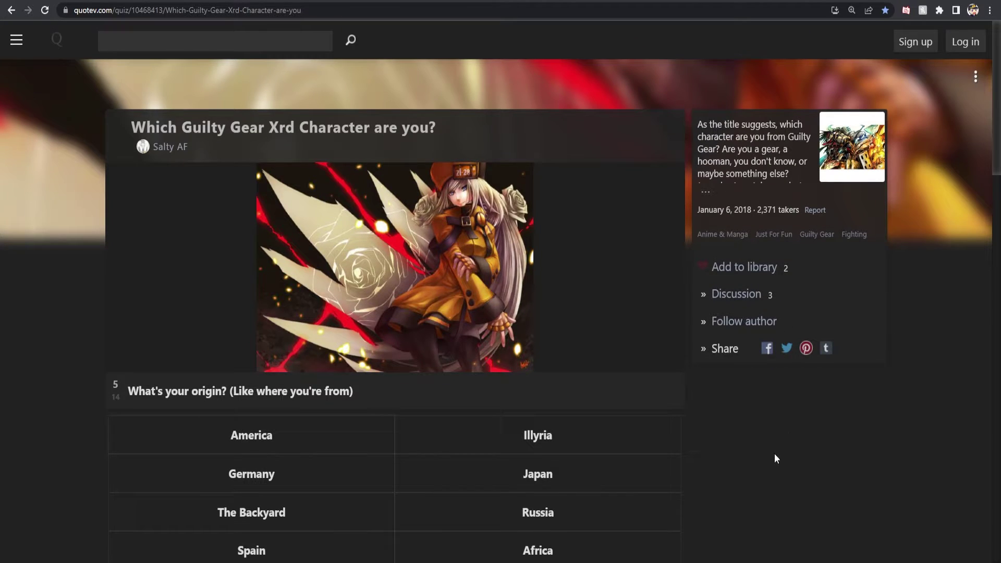
scroll(778, 444, down, 3)
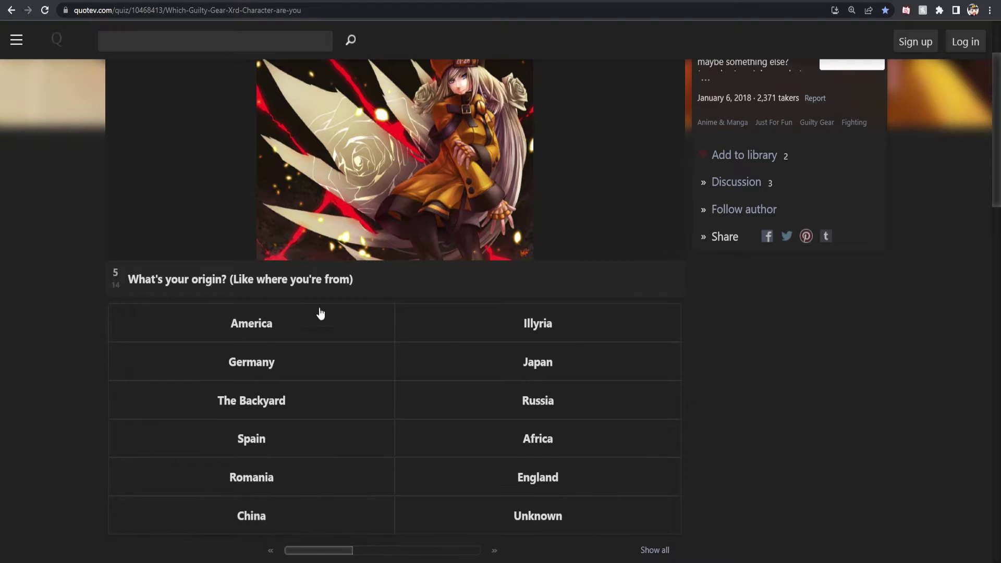
click(263, 329)
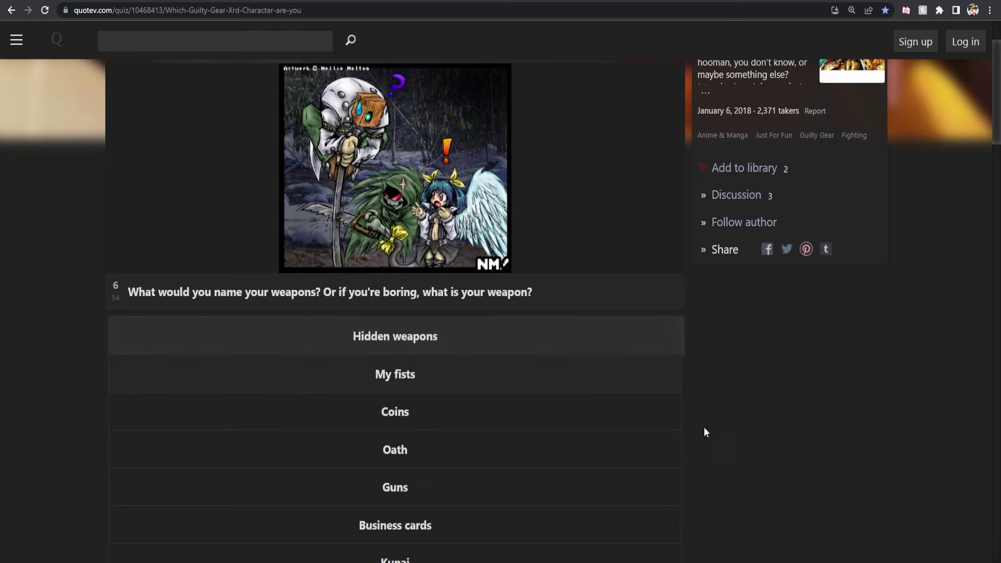
scroll(715, 436, up, 1)
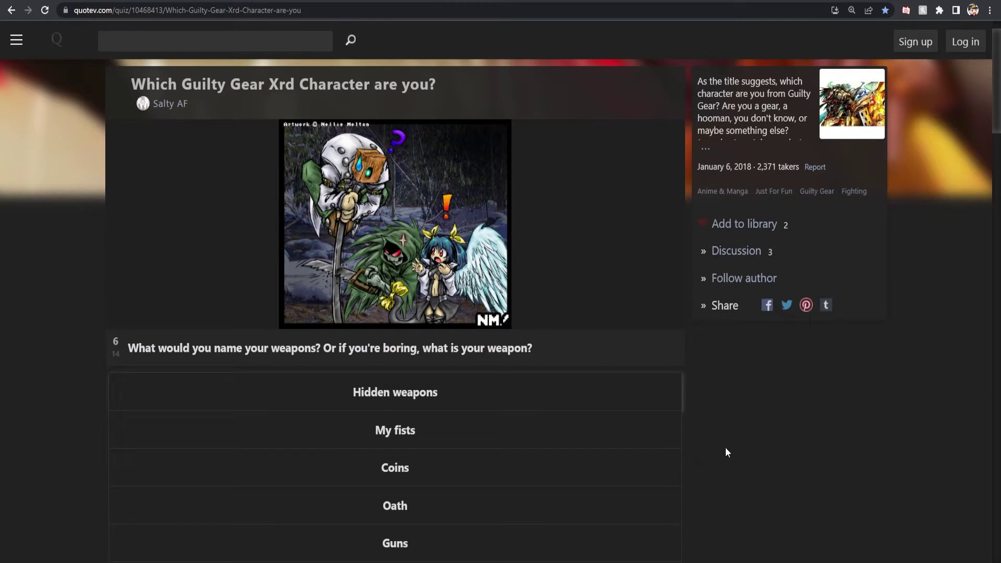
scroll(725, 448, down, 4)
scroll(724, 448, down, 4)
scroll(725, 447, down, 4)
scroll(725, 448, down, 3)
scroll(726, 448, down, 3)
scroll(725, 447, up, 4)
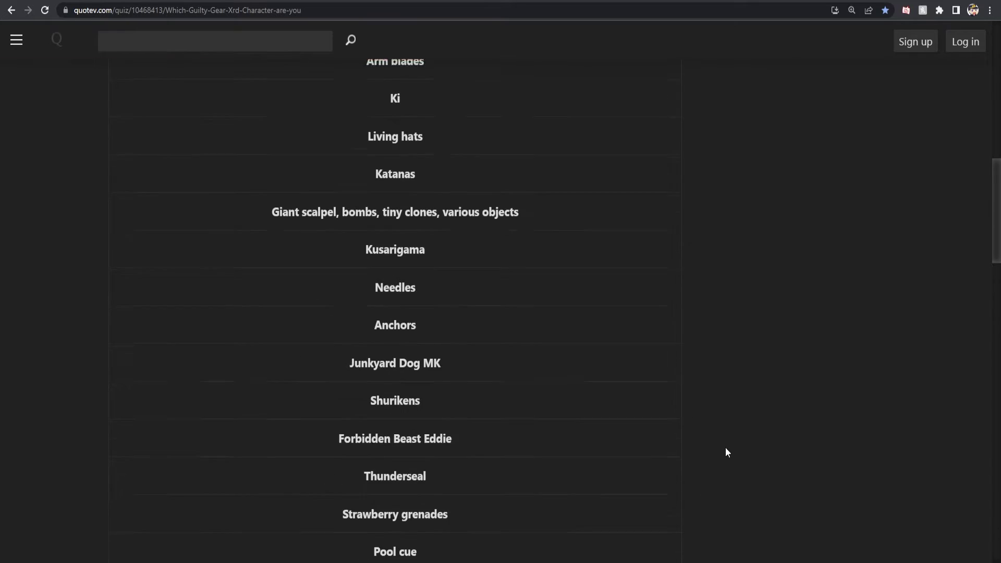
scroll(725, 448, up, 3)
scroll(725, 448, up, 2)
scroll(725, 447, up, 4)
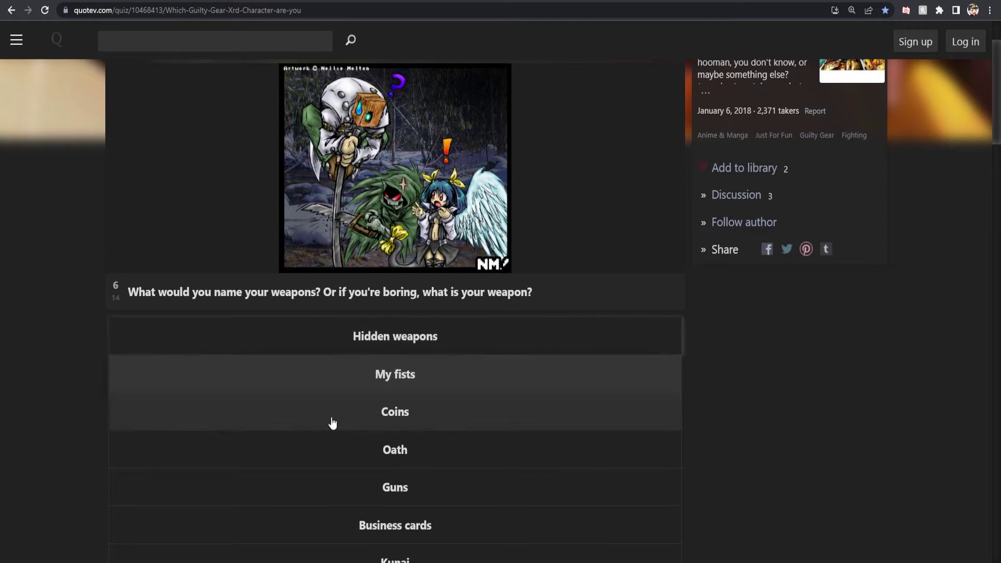
scroll(519, 492, down, 1)
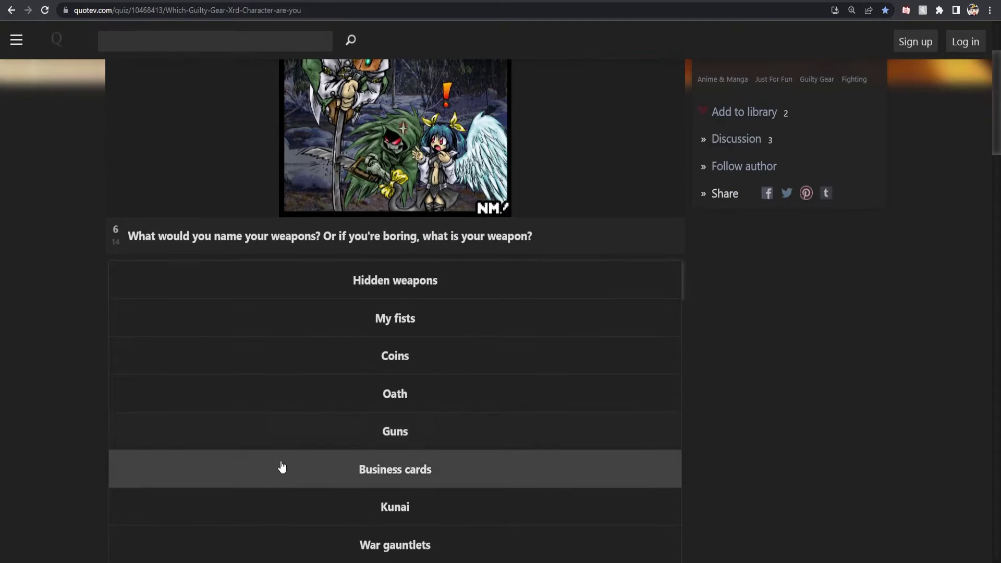
scroll(501, 470, down, 2)
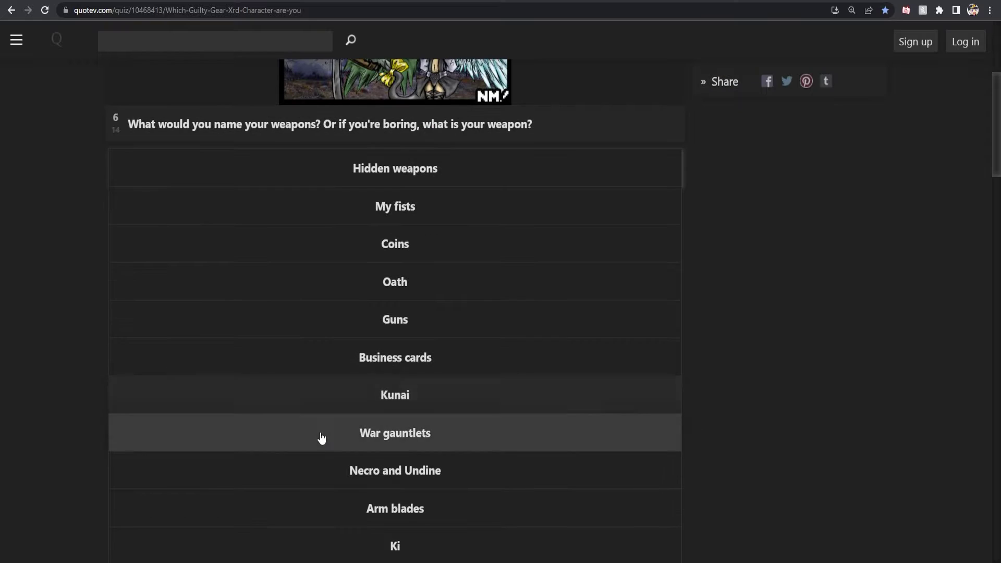
scroll(438, 435, down, 1)
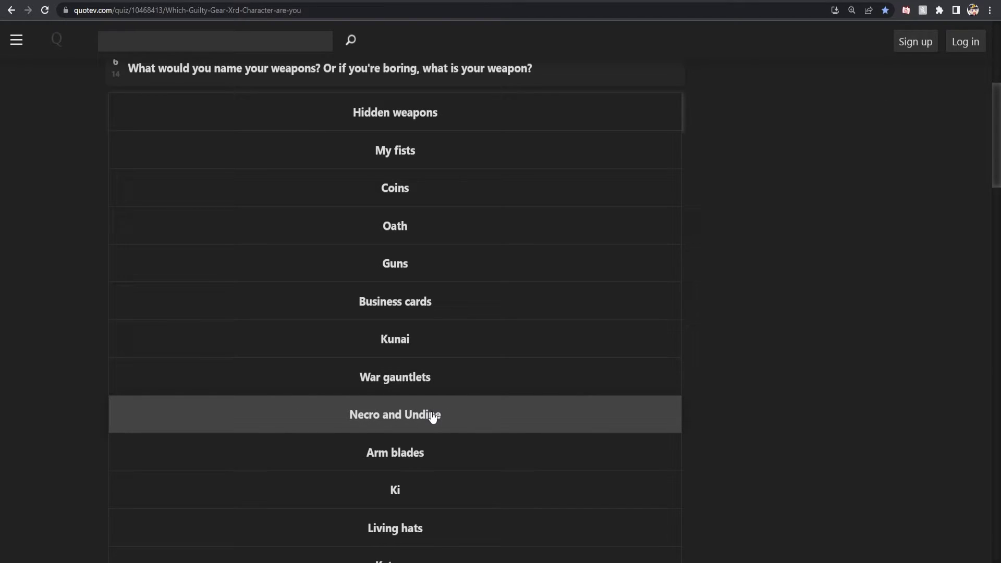
scroll(432, 417, down, 1)
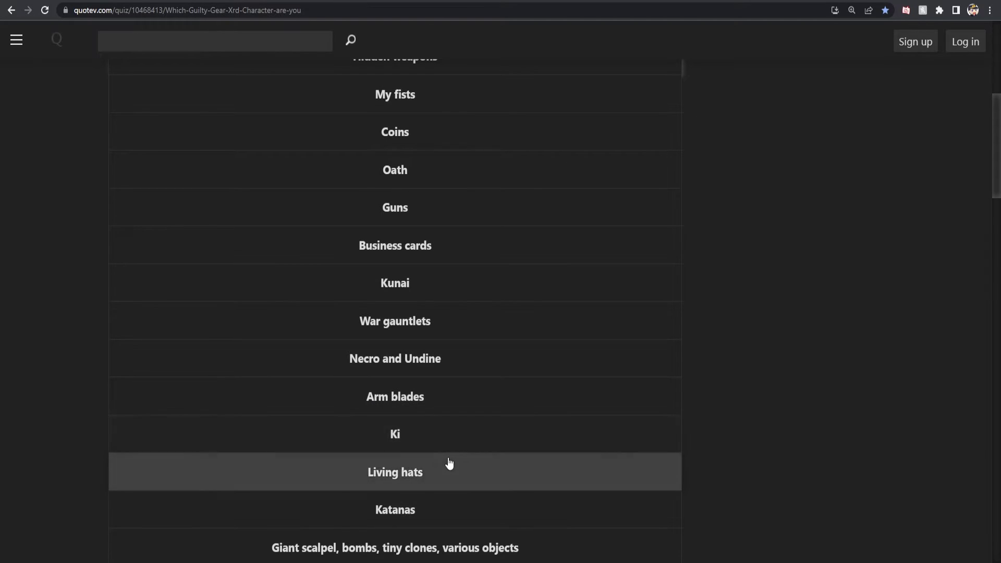
scroll(353, 440, down, 1)
scroll(458, 457, down, 1)
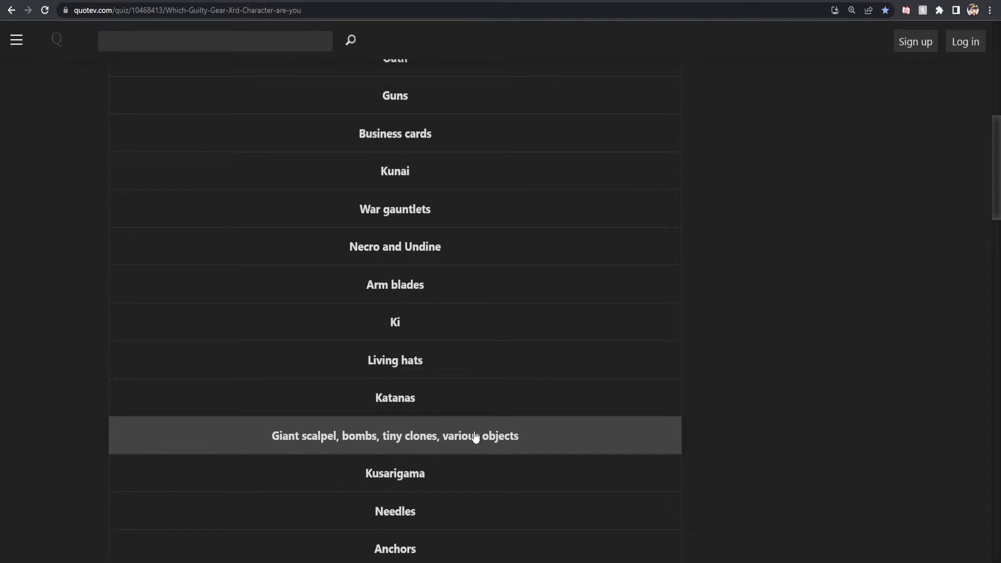
scroll(475, 437, down, 1)
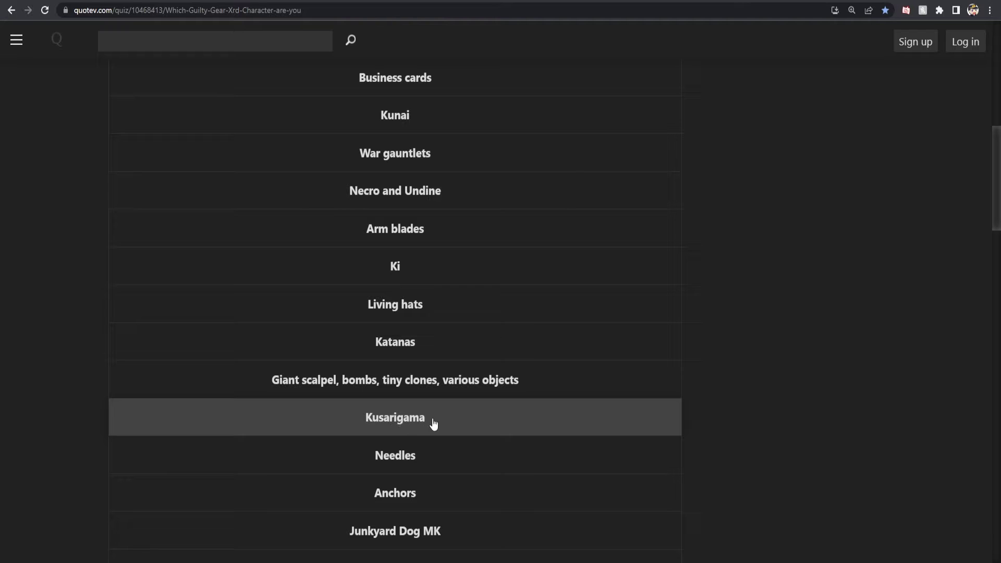
scroll(349, 420, down, 1)
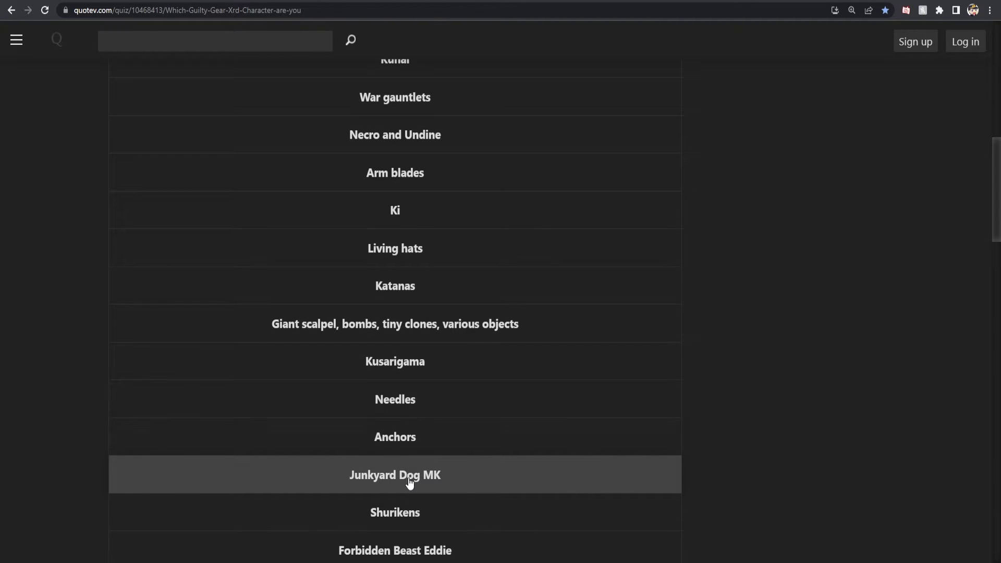
scroll(493, 482, down, 1)
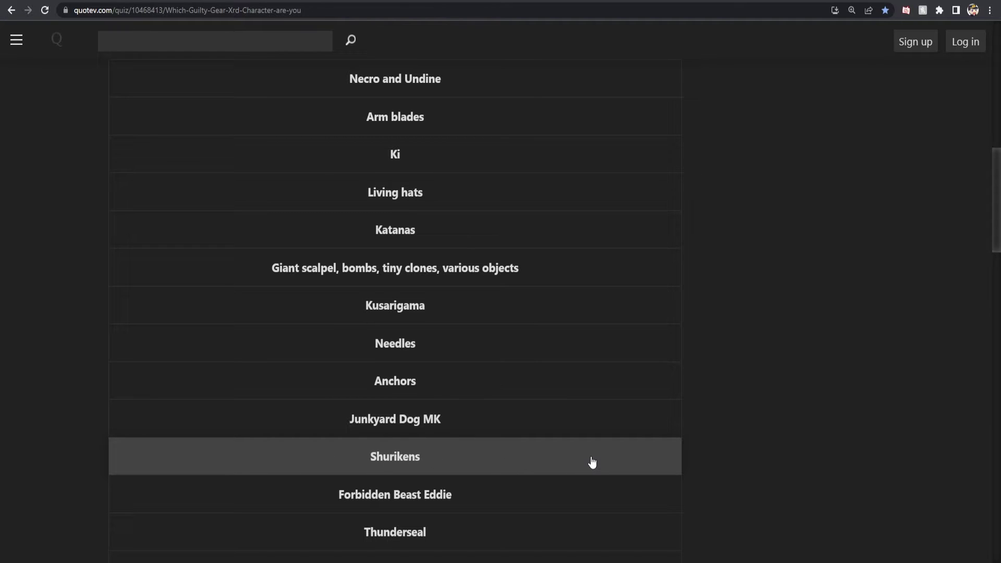
scroll(592, 463, up, 2)
scroll(592, 462, up, 2)
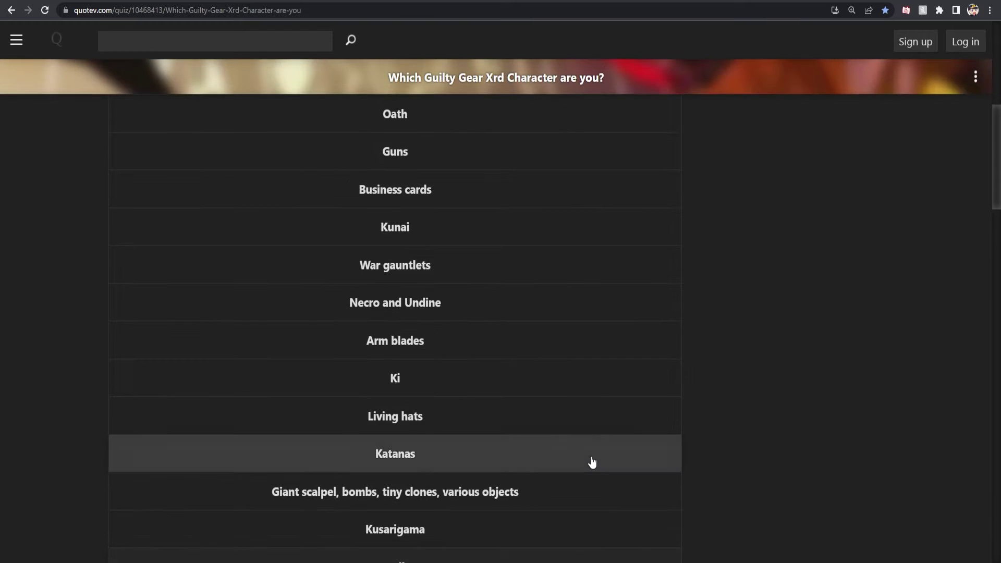
scroll(607, 417, down, 5)
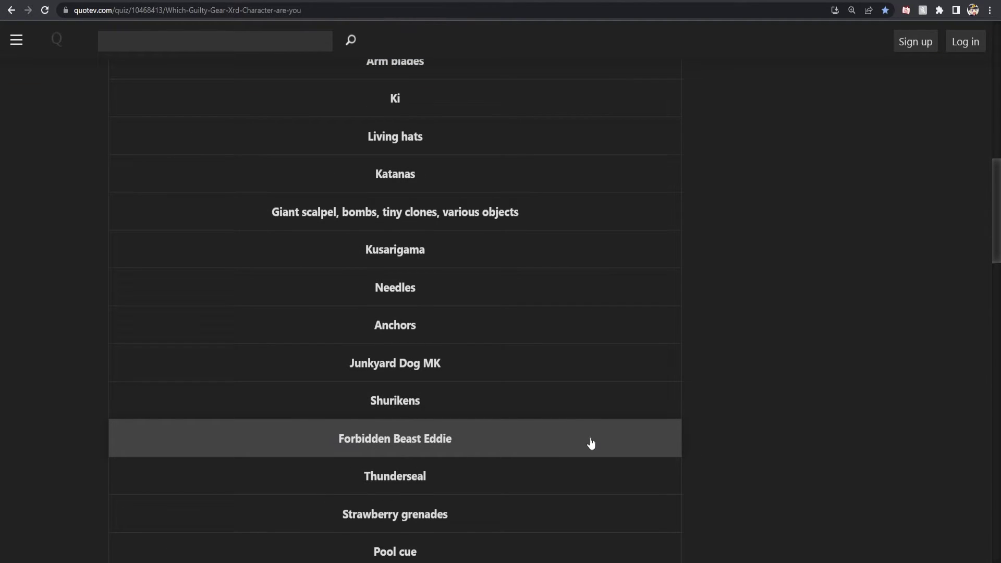
scroll(592, 442, down, 1)
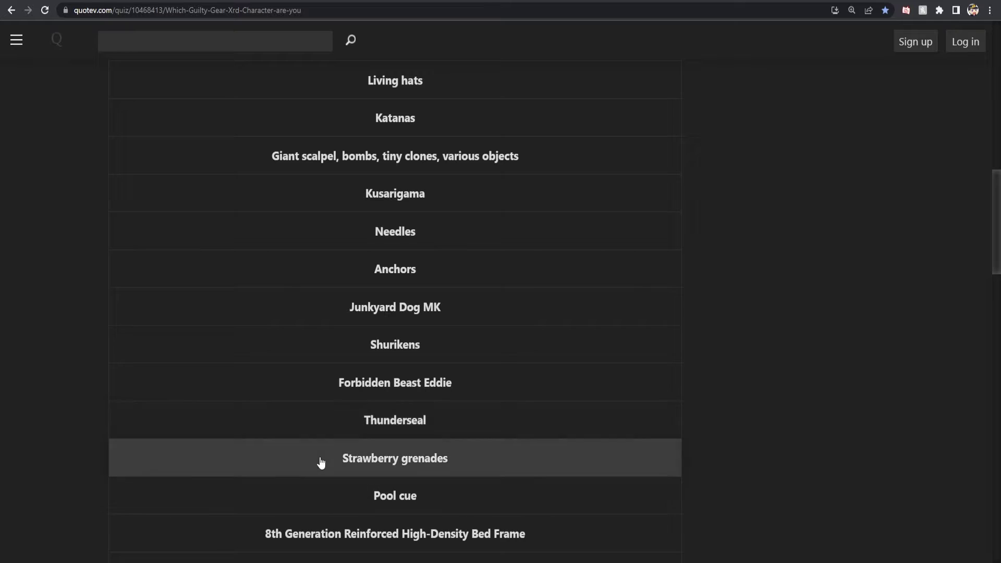
scroll(321, 462, down, 1)
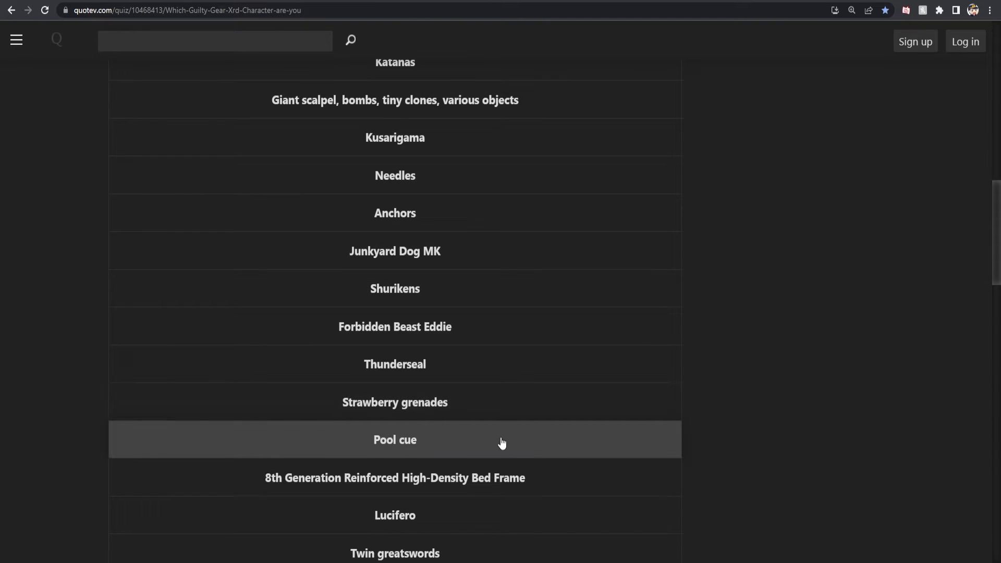
scroll(517, 454, down, 1)
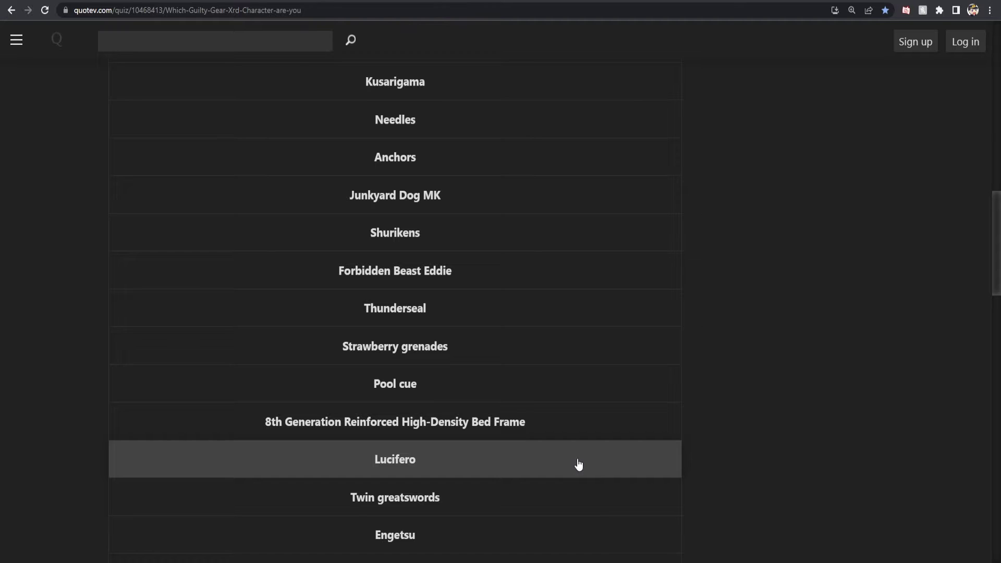
scroll(446, 439, down, 2)
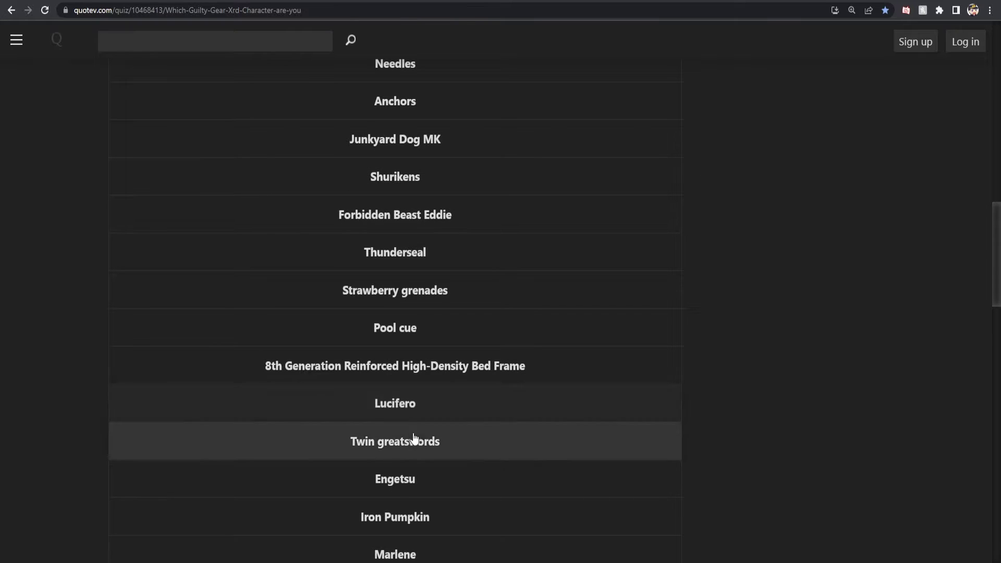
scroll(446, 438, down, 1)
scroll(473, 422, down, 1)
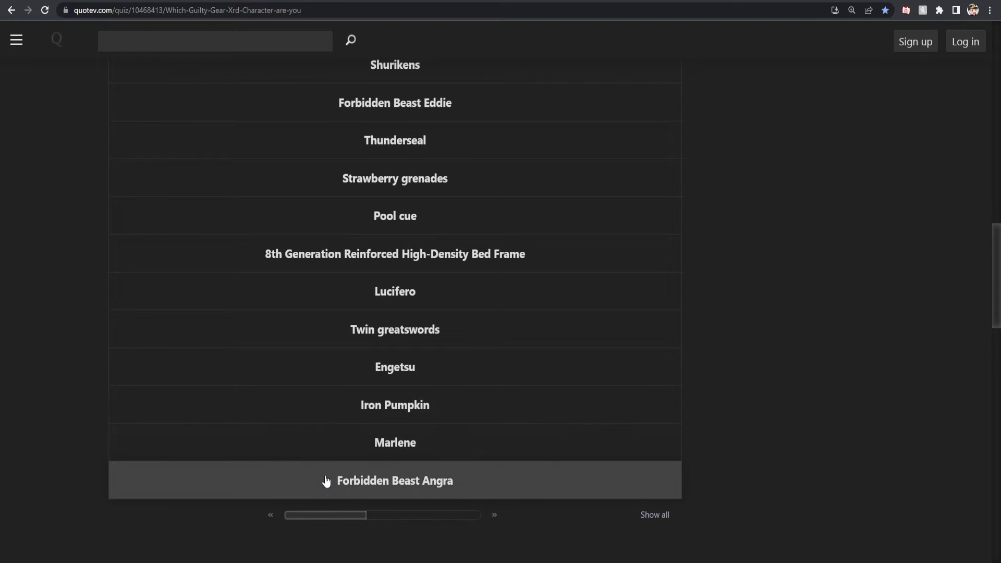
scroll(473, 485, up, 1)
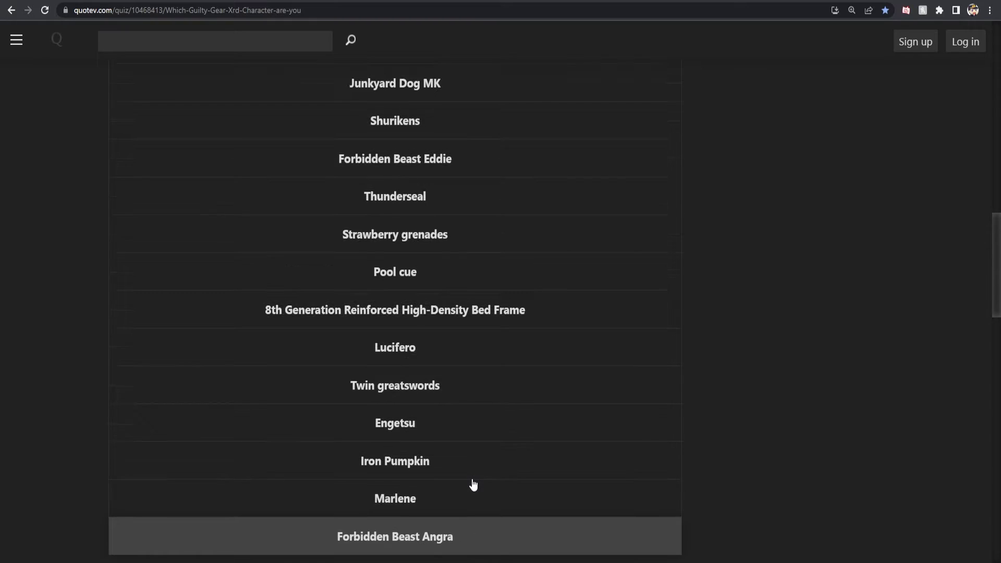
scroll(474, 485, up, 3)
scroll(474, 484, up, 3)
scroll(473, 485, up, 2)
scroll(473, 486, up, 1)
scroll(473, 485, up, 1)
scroll(474, 485, up, 2)
scroll(473, 485, up, 1)
scroll(473, 485, down, 2)
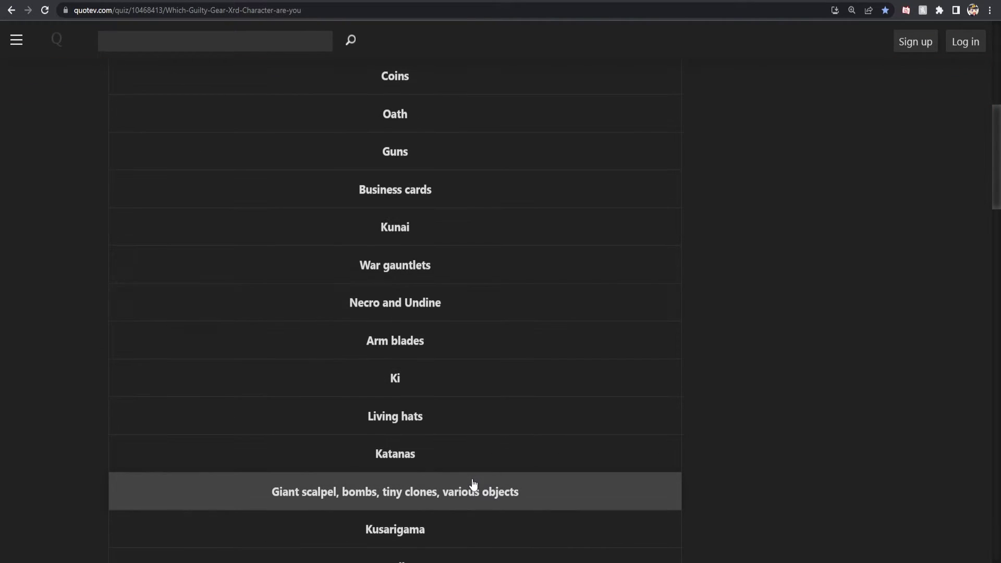
scroll(473, 485, down, 2)
scroll(473, 485, down, 1)
scroll(473, 485, up, 3)
scroll(473, 485, up, 1)
scroll(473, 486, up, 2)
scroll(473, 407, up, 1)
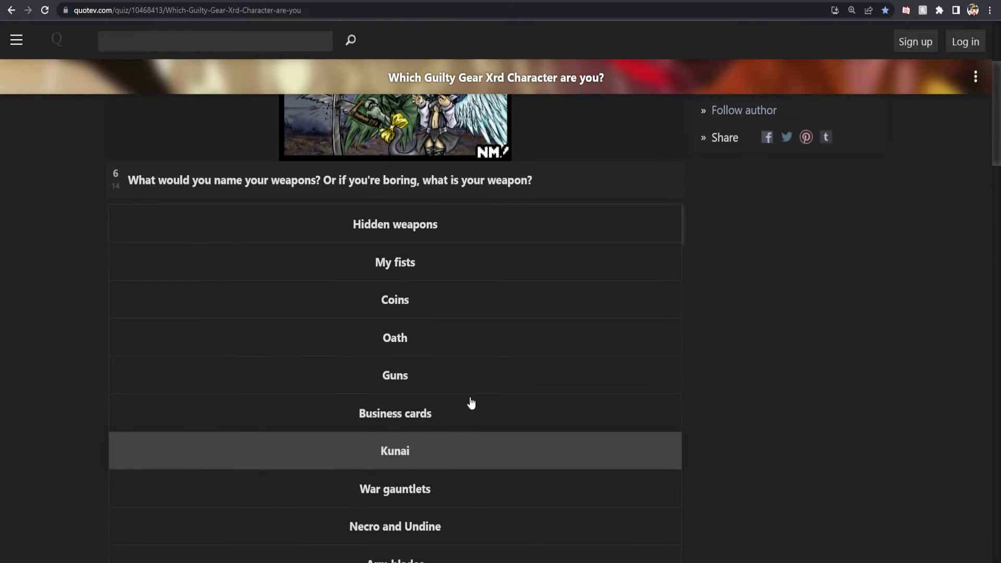
scroll(422, 485, down, 1)
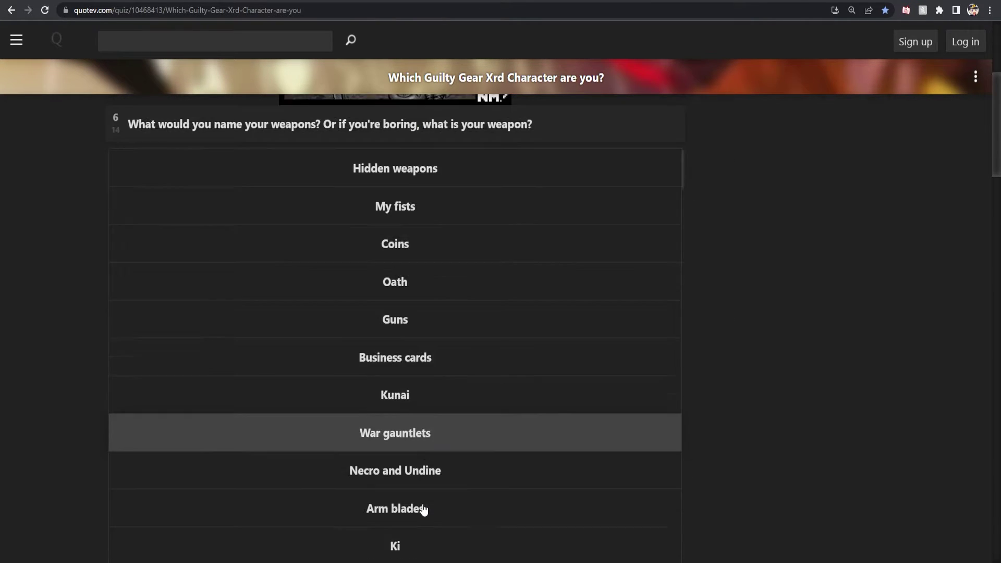
scroll(422, 501, down, 1)
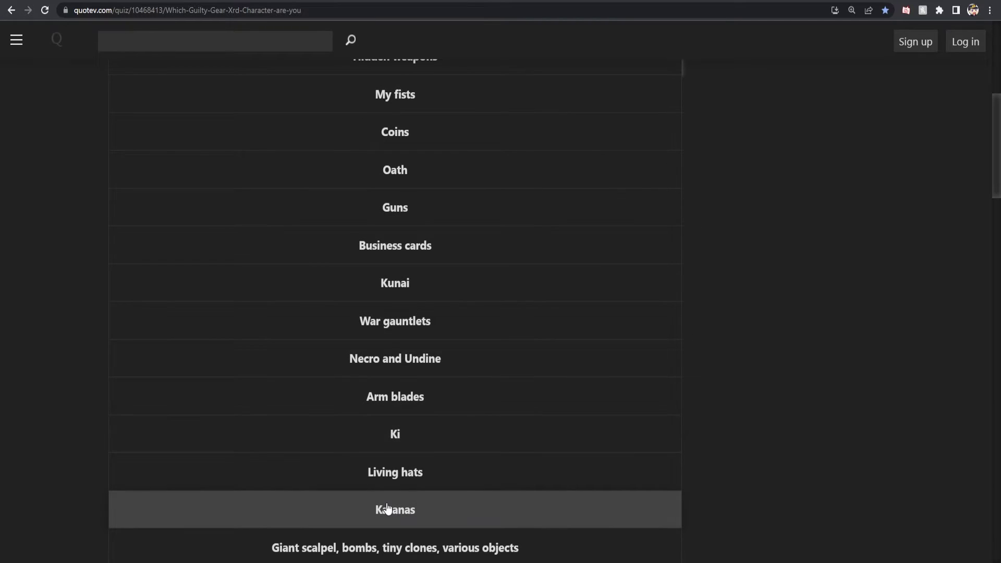
Step: Answer the weapon question with Katanas and the zodiac question with Cancer
click(389, 510)
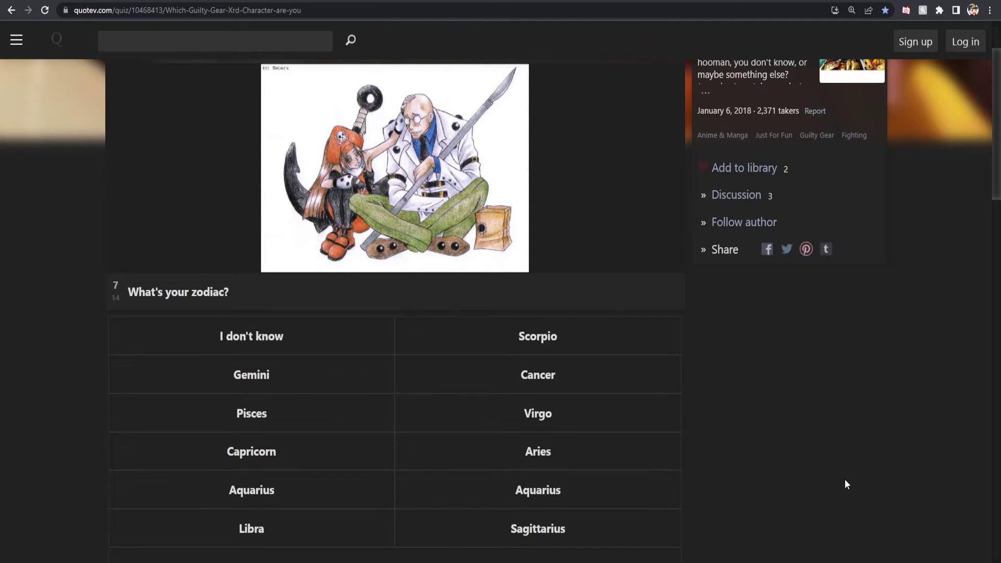
scroll(845, 479, down, 1)
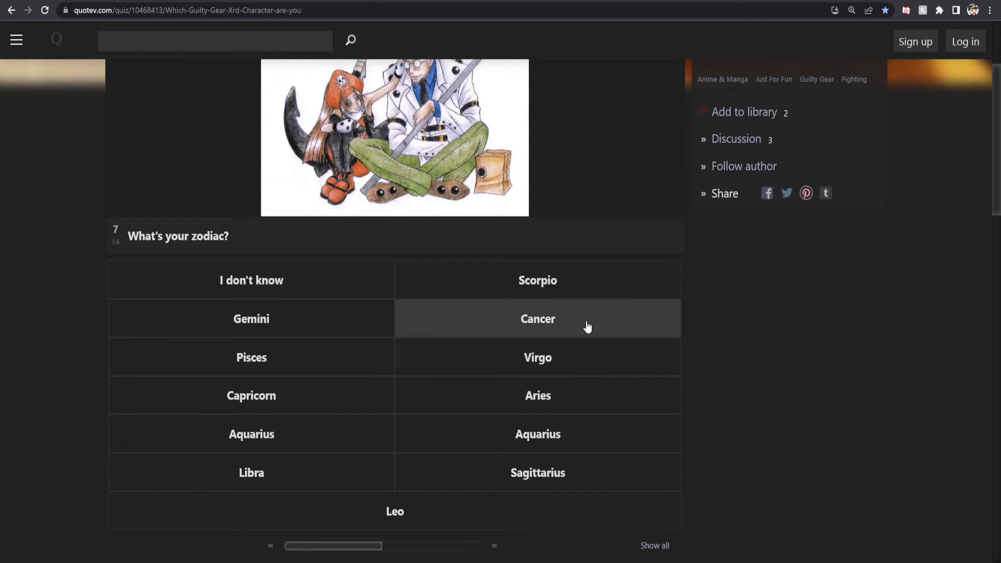
click(545, 323)
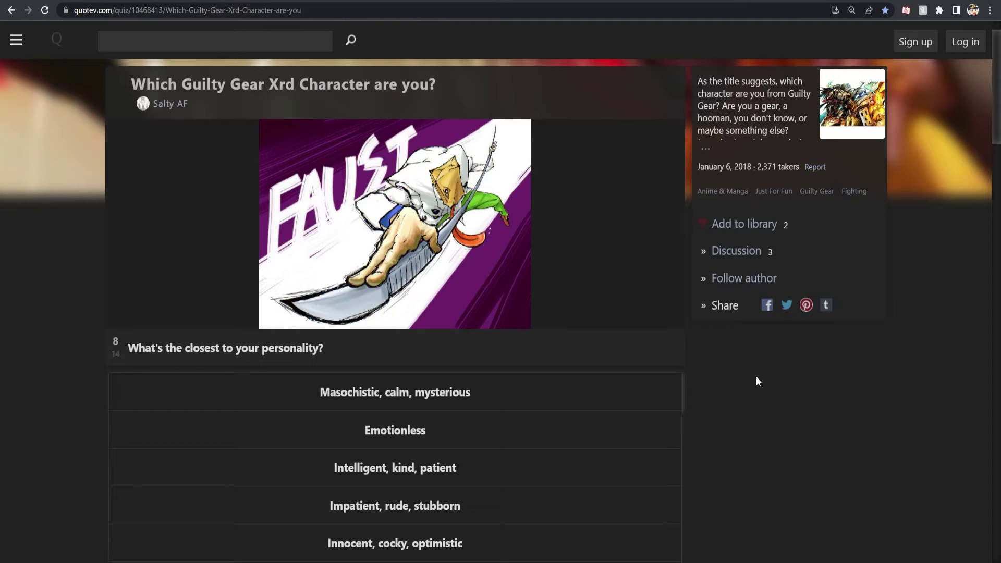
scroll(551, 425, down, 1)
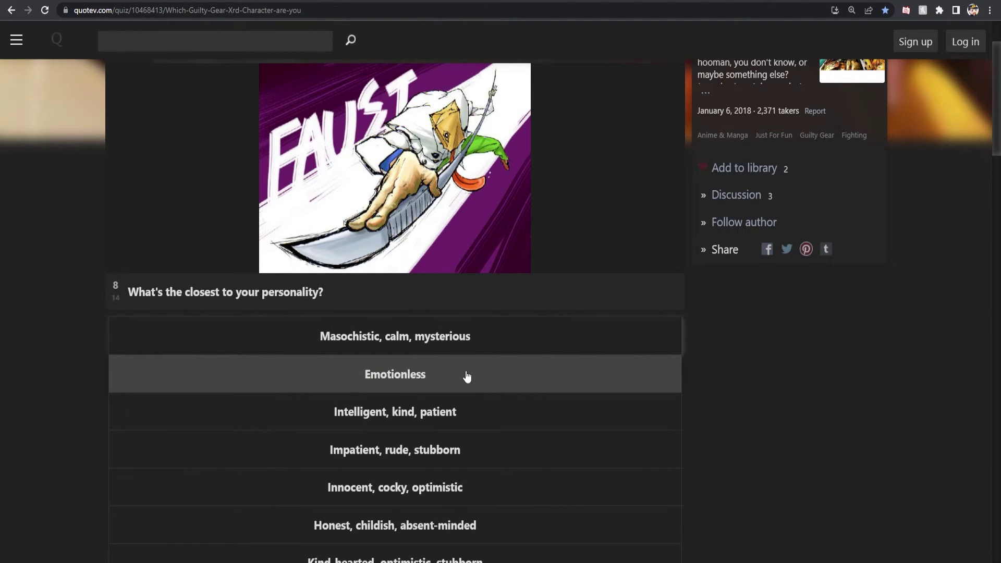
scroll(467, 376, down, 1)
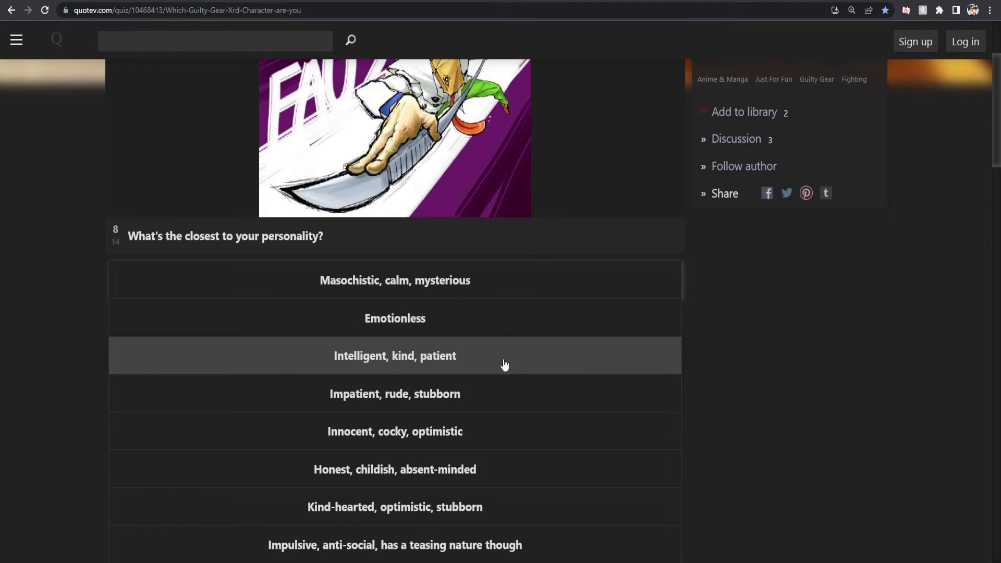
scroll(515, 369, down, 1)
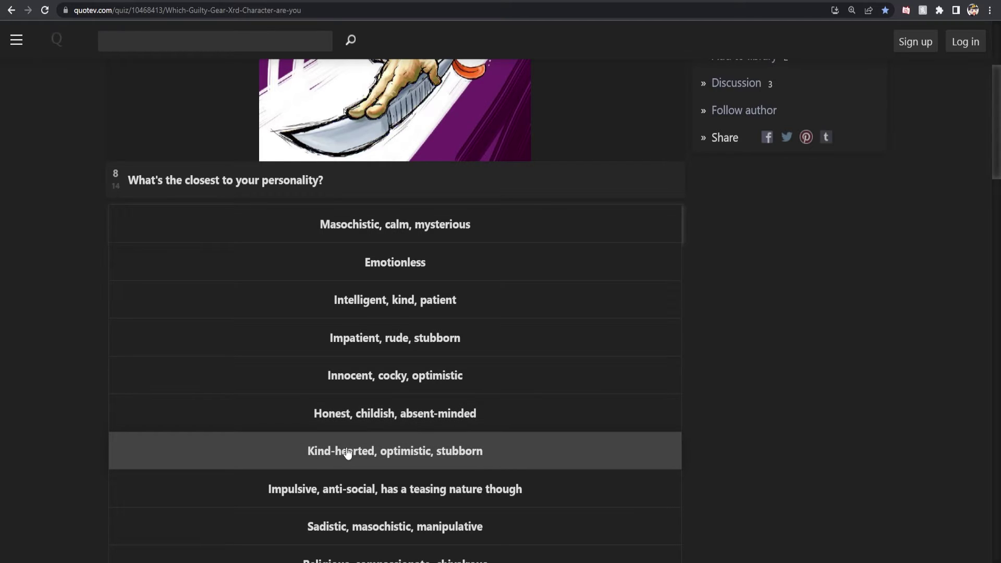
scroll(486, 450, down, 1)
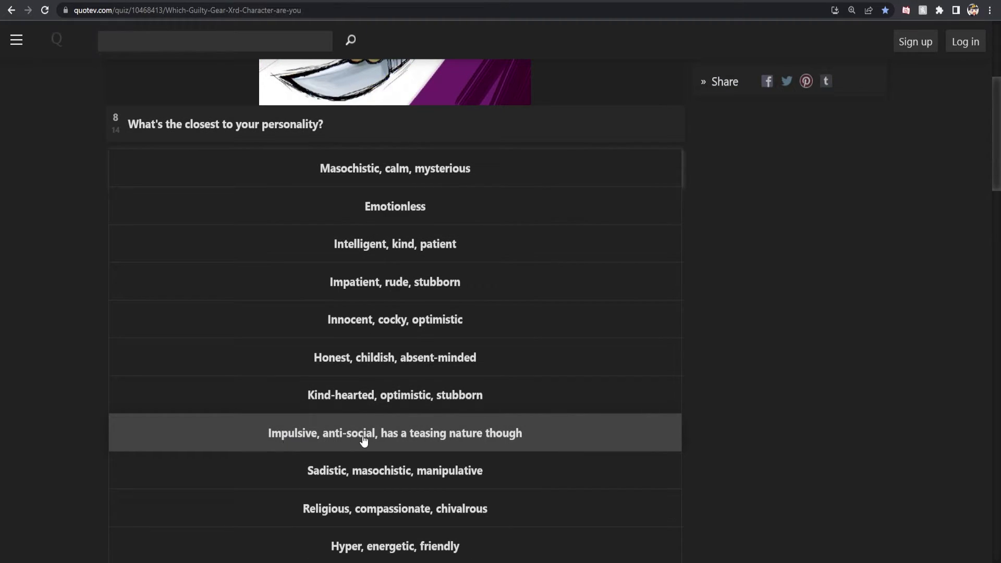
scroll(501, 437, down, 1)
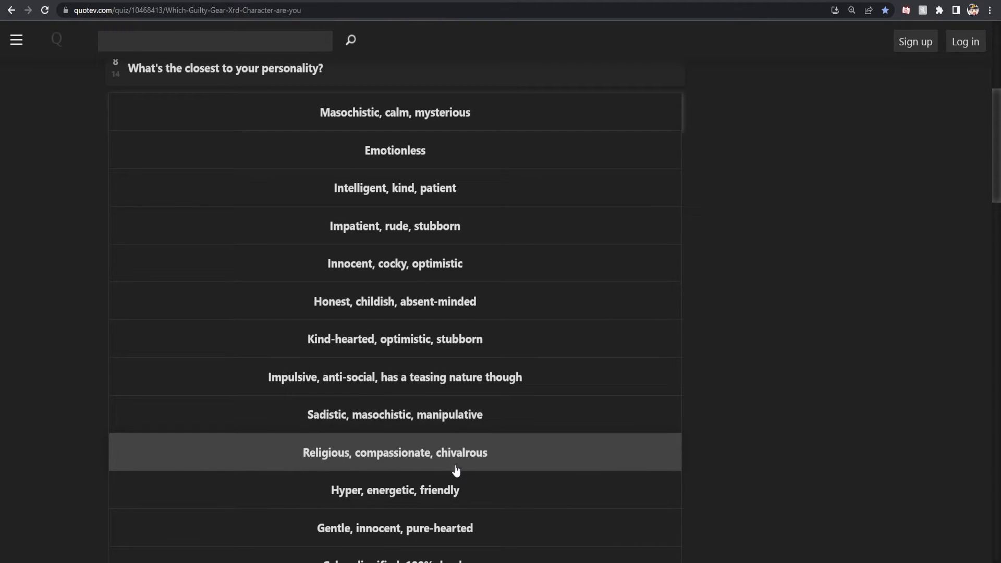
scroll(514, 501, down, 1)
scroll(549, 480, down, 1)
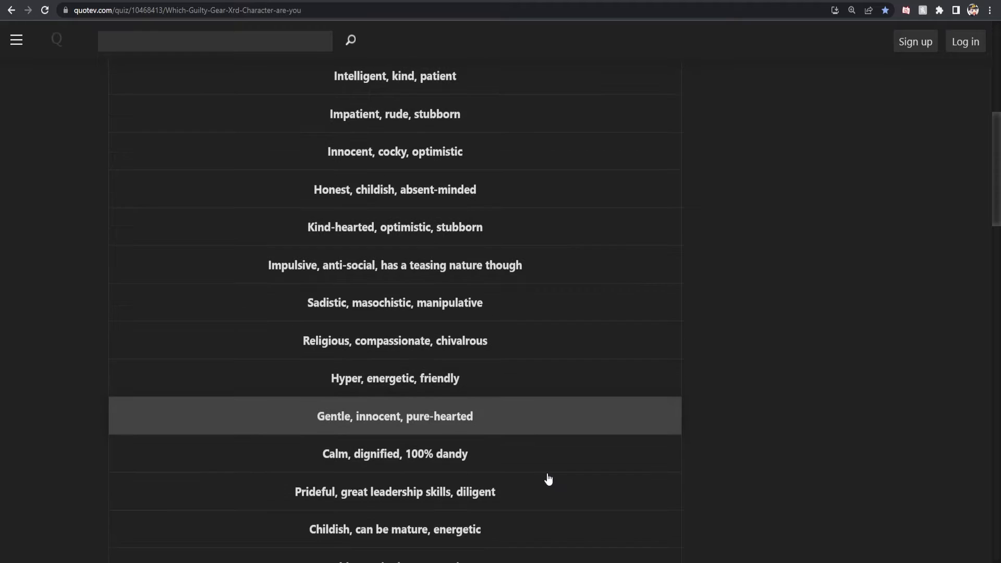
scroll(544, 492, down, 1)
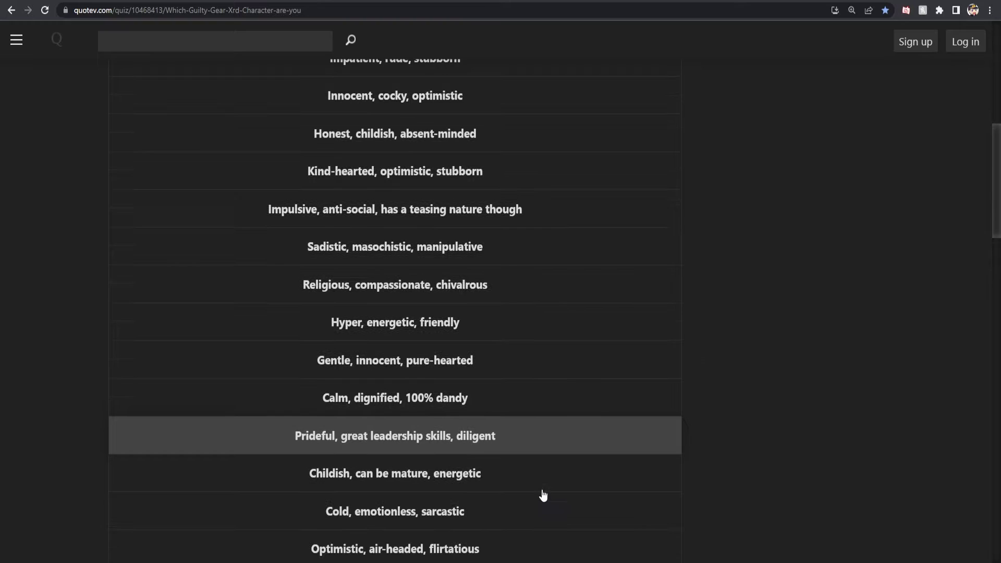
scroll(548, 495, down, 1)
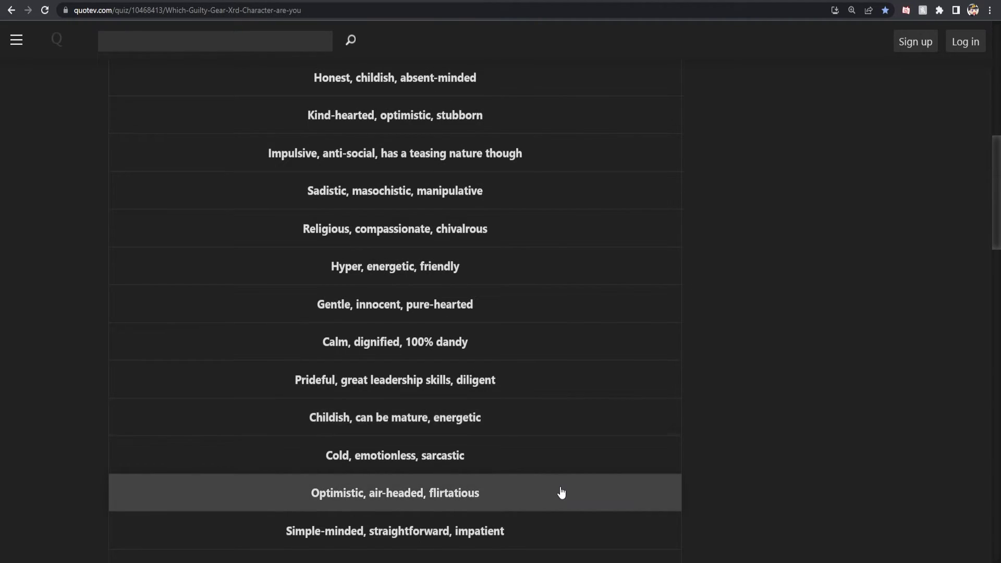
scroll(548, 494, down, 1)
scroll(560, 472, down, 1)
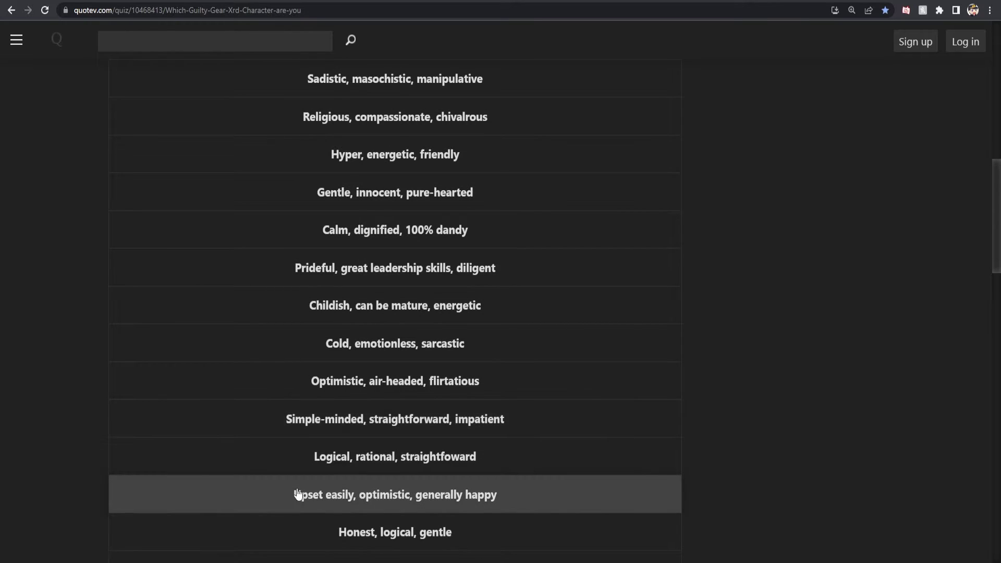
scroll(542, 481, down, 1)
scroll(548, 473, down, 1)
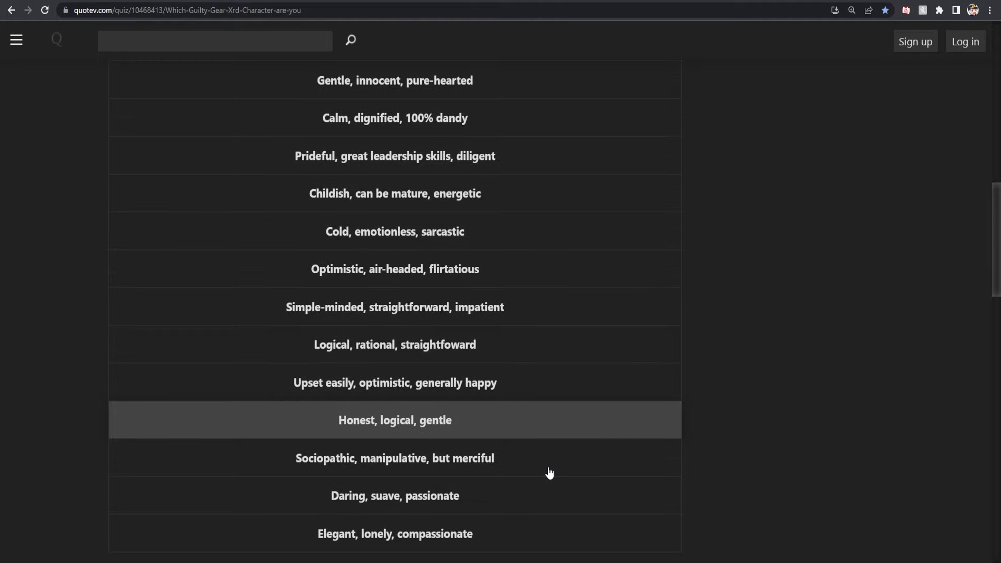
scroll(558, 496, down, 1)
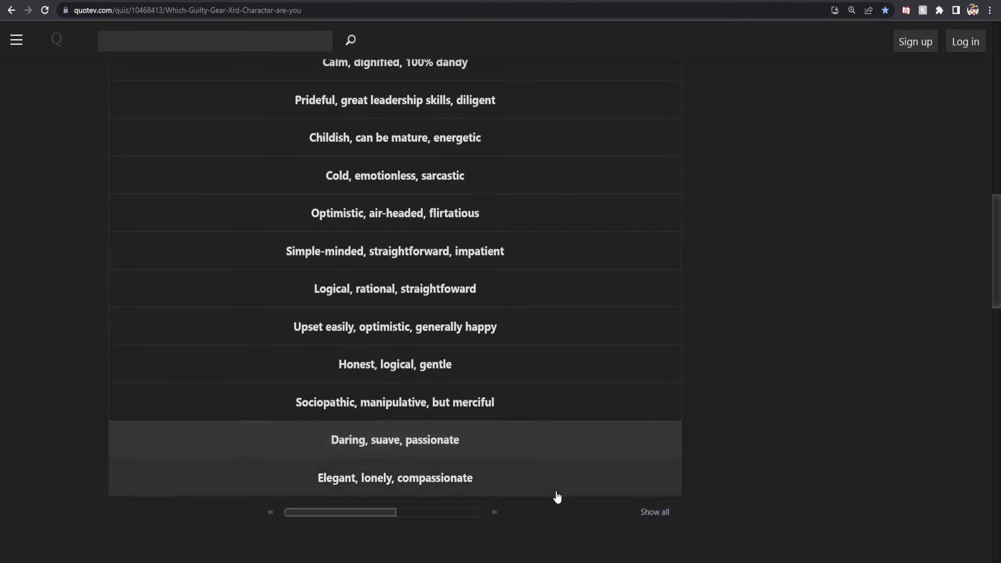
scroll(569, 469, up, 5)
scroll(570, 469, up, 1)
scroll(570, 470, up, 2)
scroll(569, 469, up, 1)
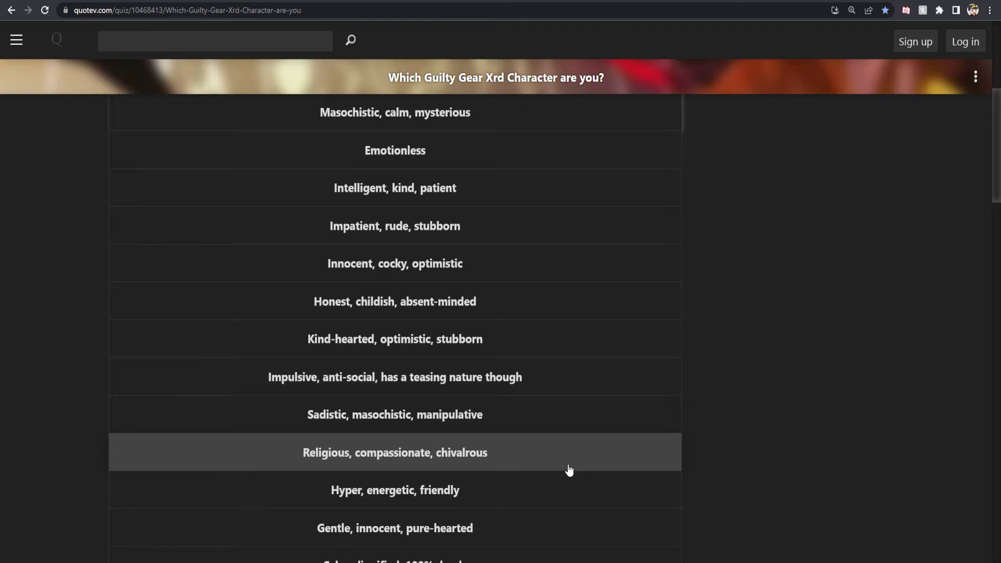
scroll(569, 471, down, 1)
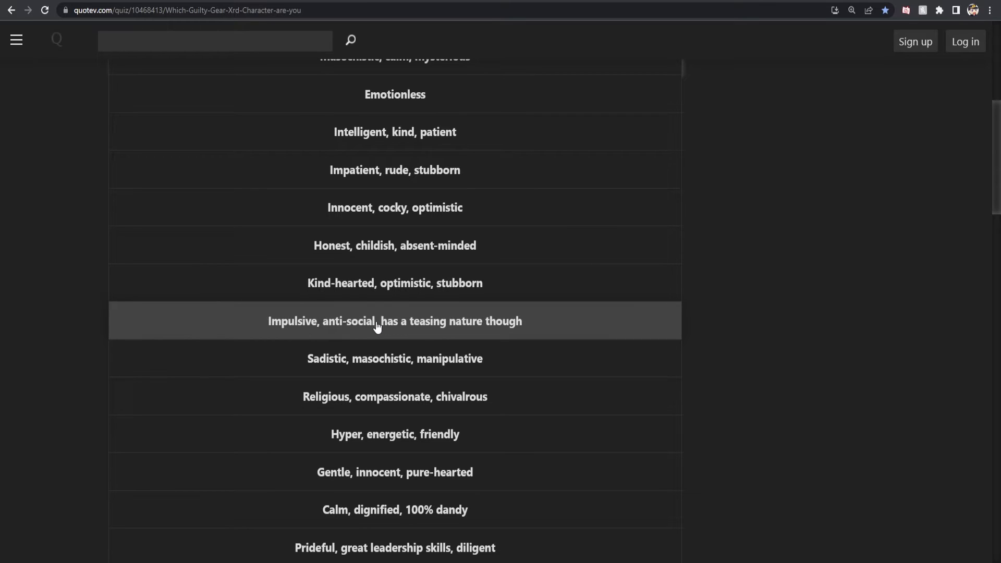
Step: Choose 'Impulsive, anti-social, has a teasing nature though' as the personality answer
click(524, 329)
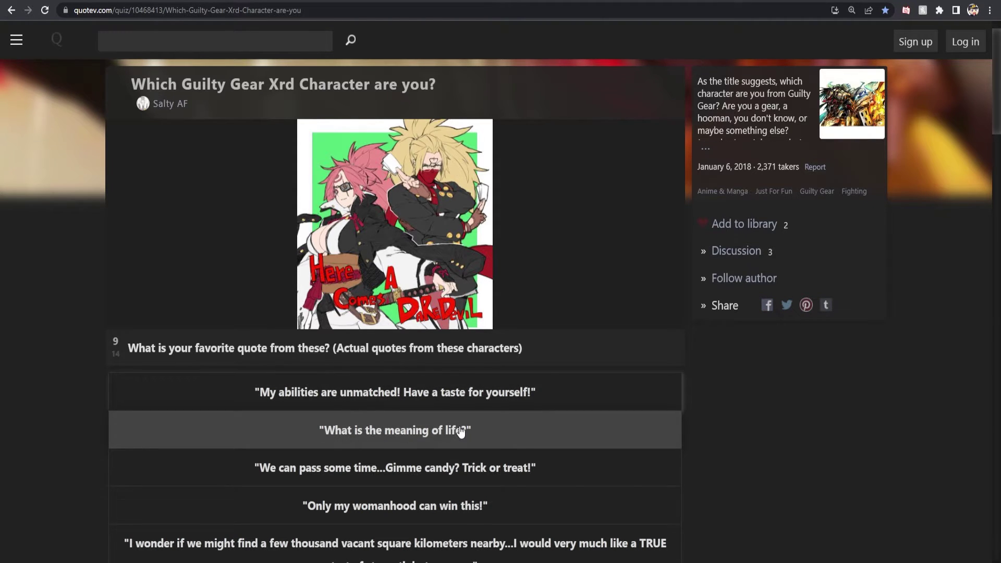
scroll(460, 432, down, 1)
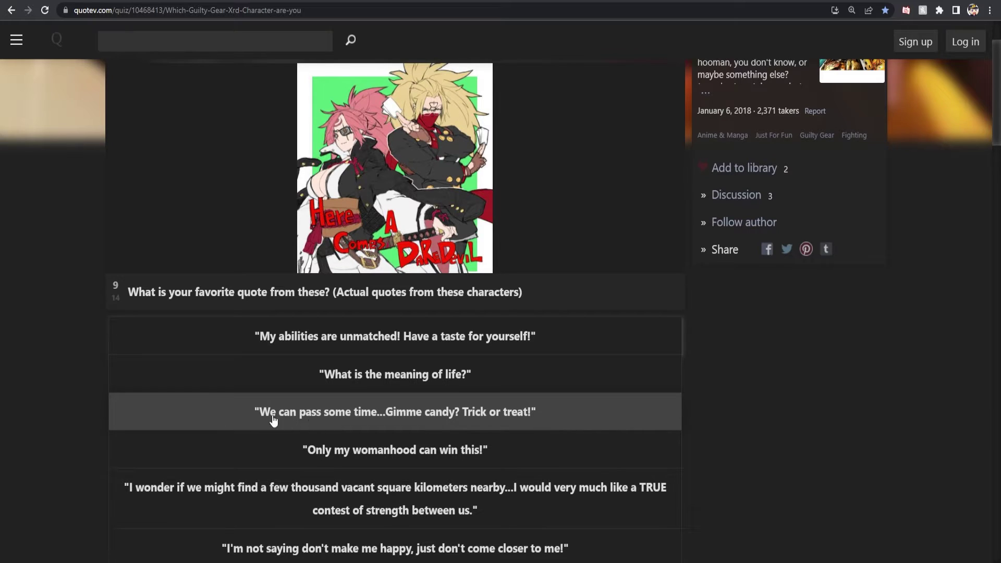
scroll(641, 425, down, 1)
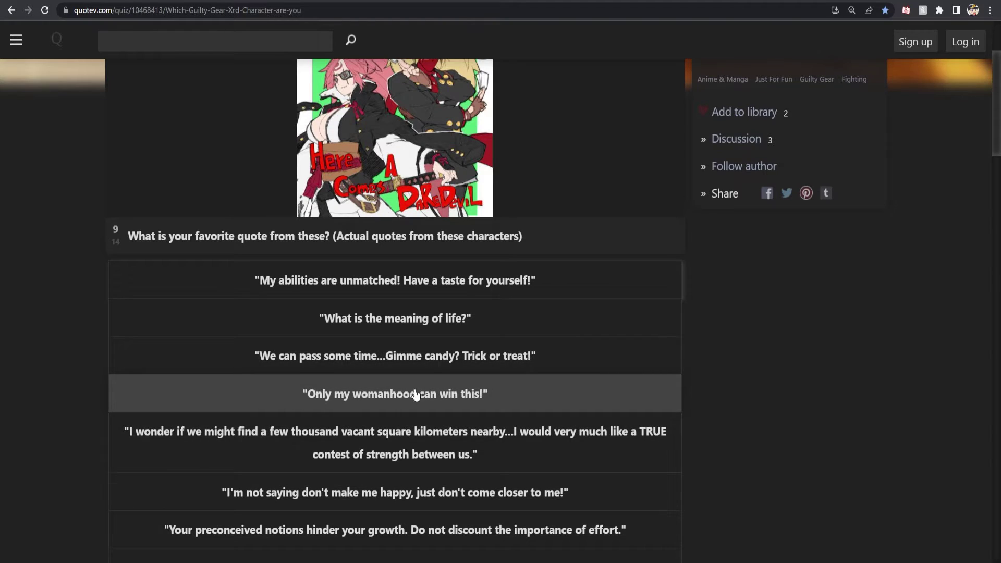
scroll(470, 415, down, 1)
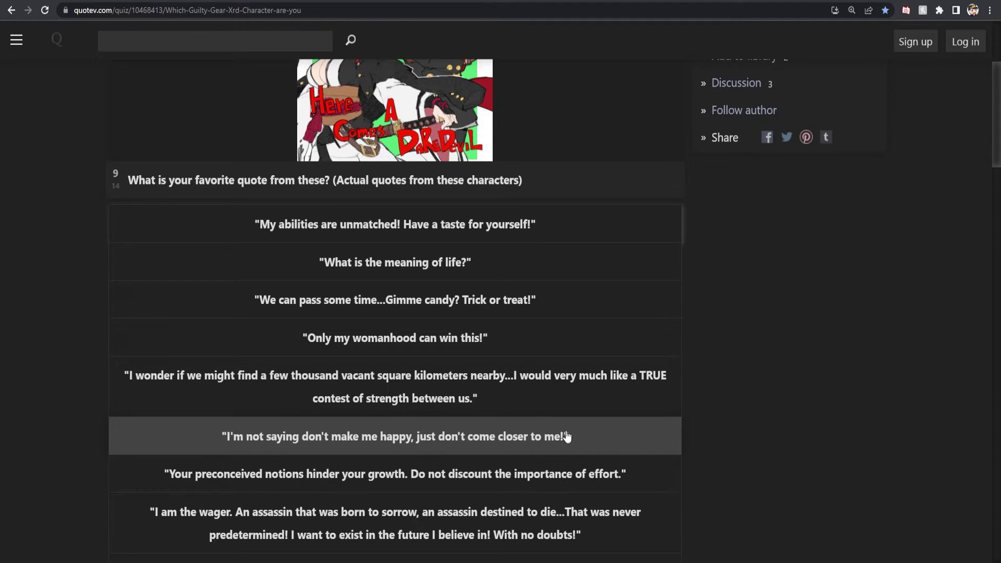
scroll(564, 437, down, 1)
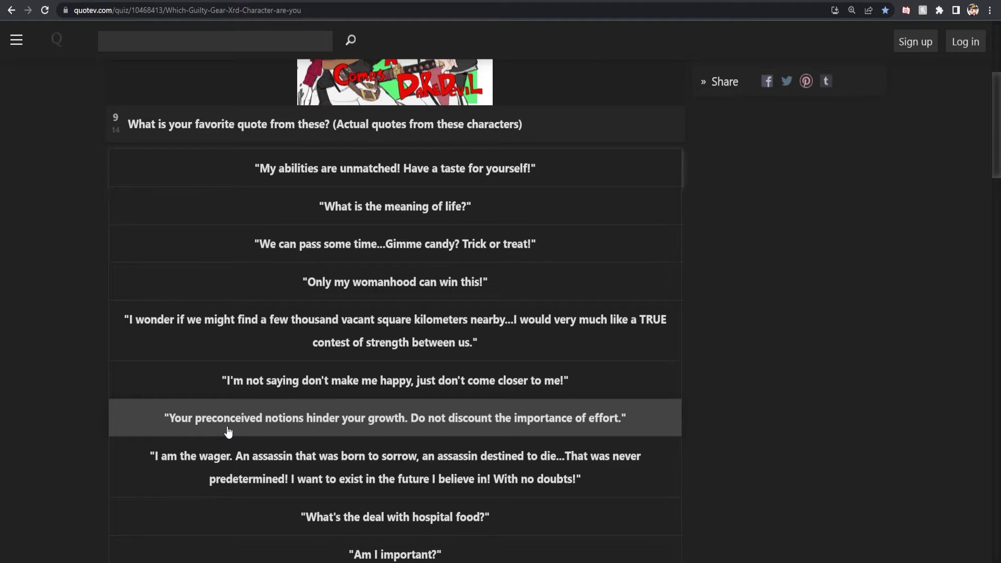
scroll(228, 432, down, 1)
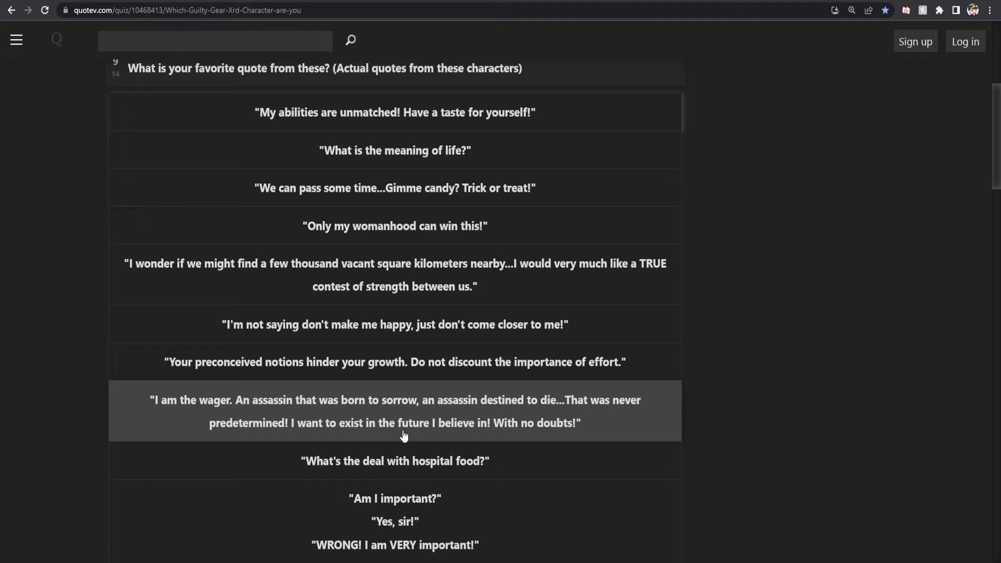
scroll(404, 435, down, 1)
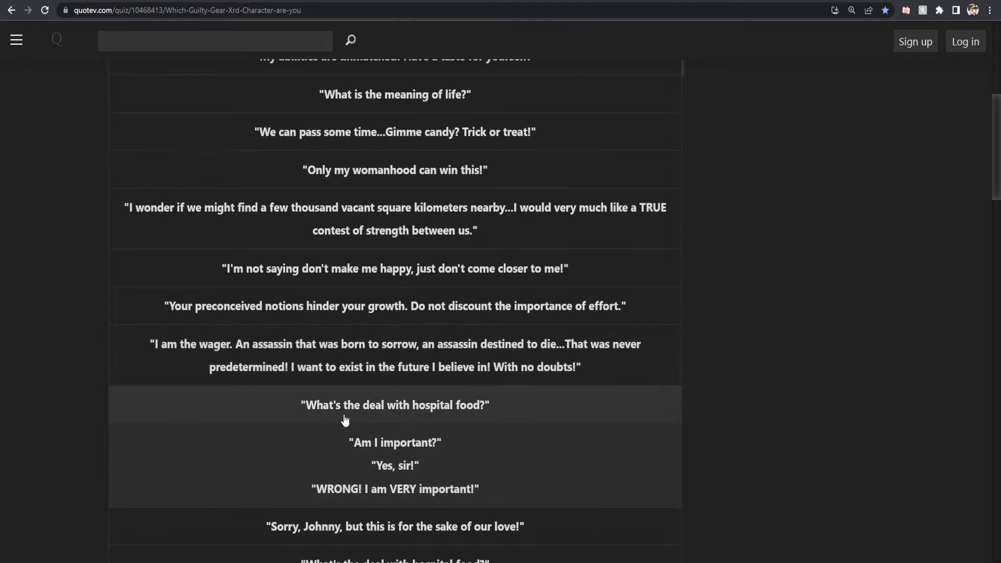
scroll(457, 413, down, 1)
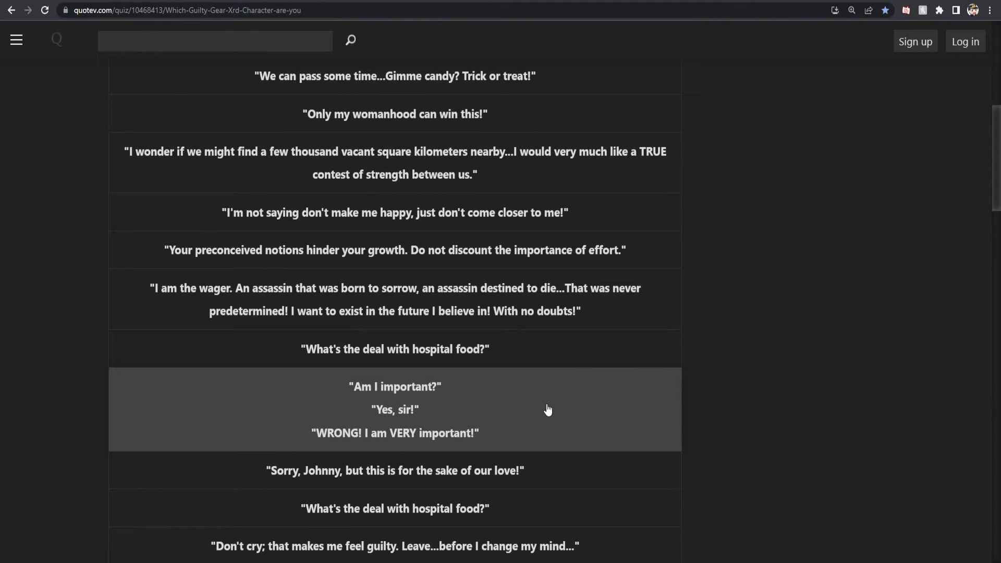
scroll(524, 417, down, 1)
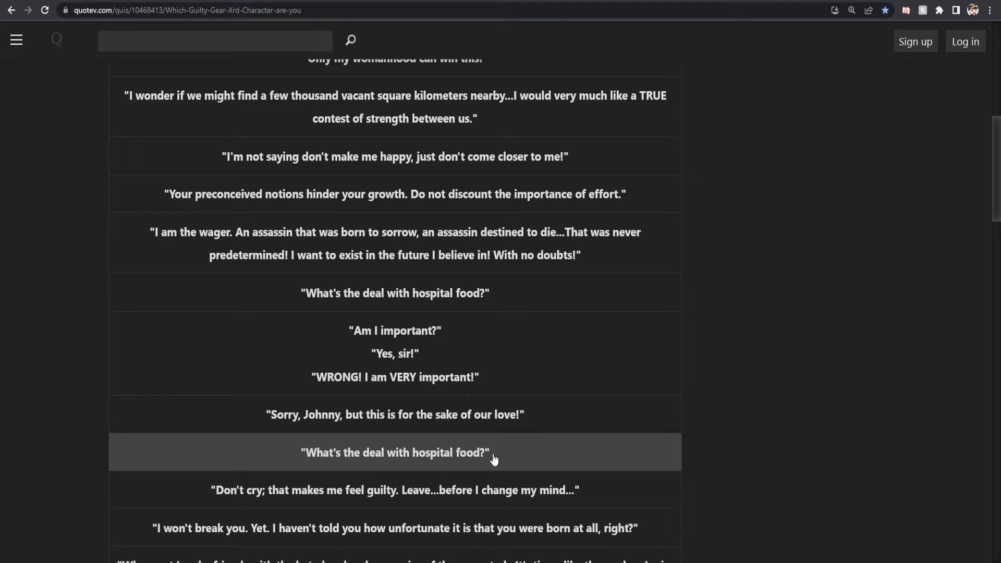
scroll(493, 458, down, 1)
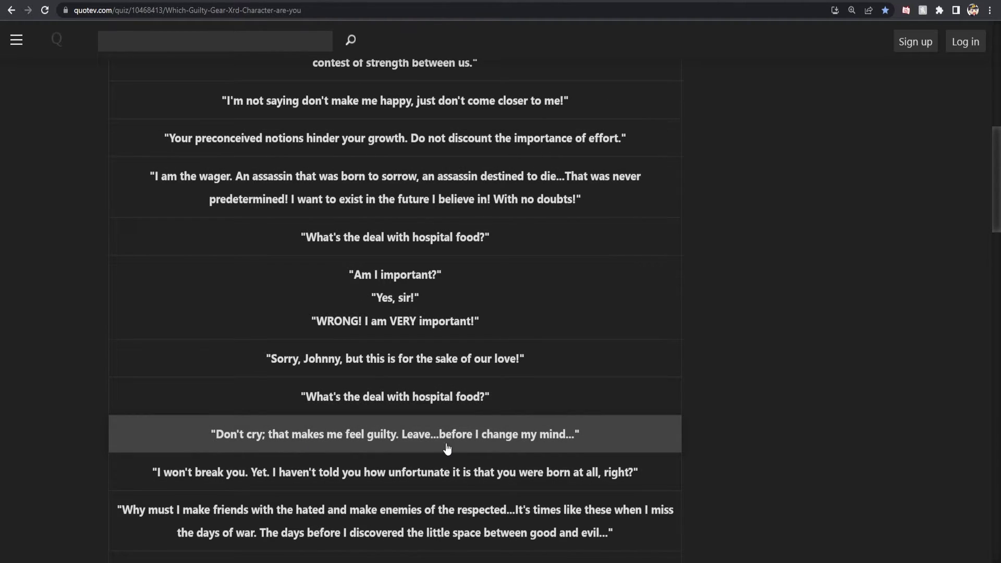
scroll(516, 450, down, 1)
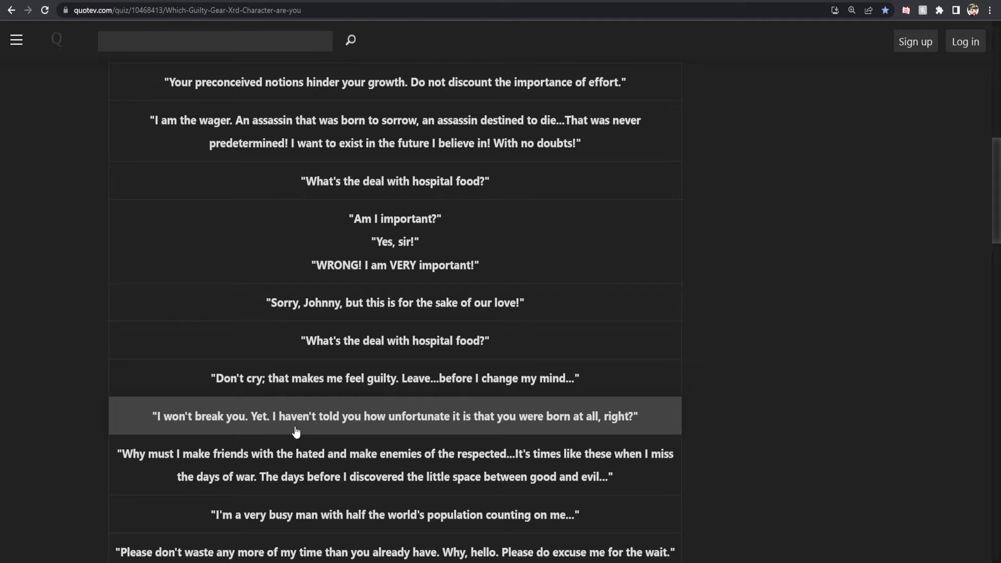
scroll(296, 432, down, 2)
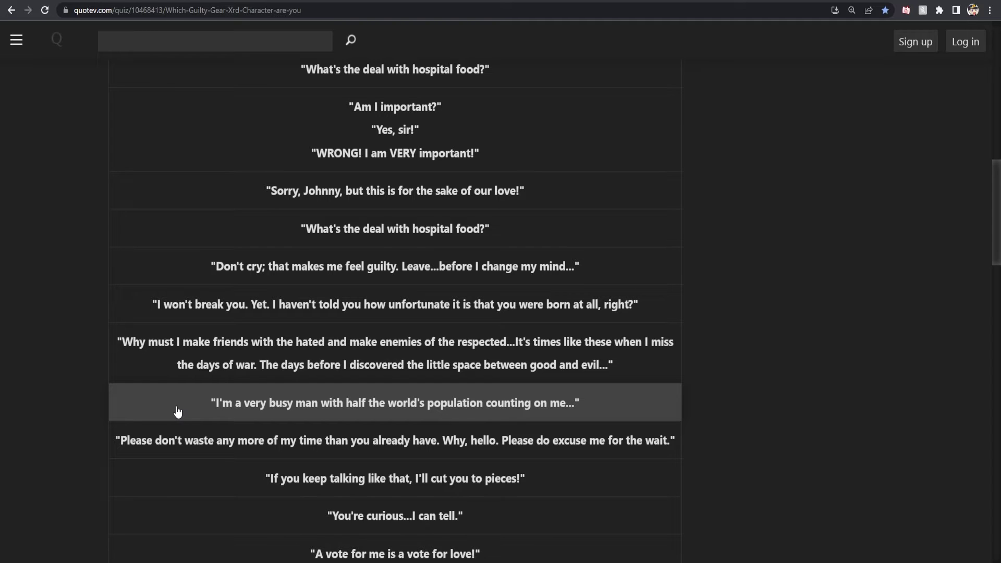
scroll(448, 416, down, 1)
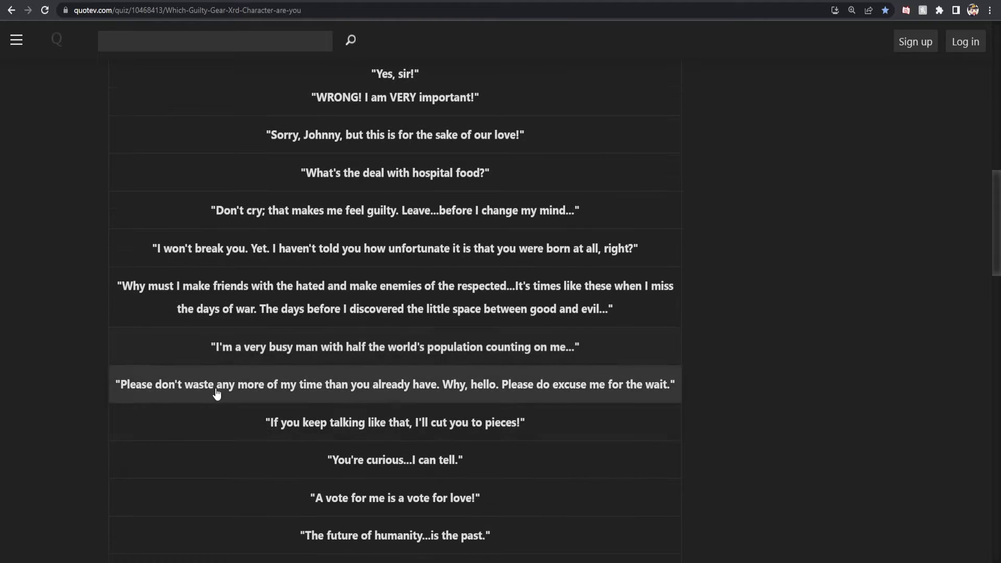
Step: Select the 'Please don't waste any more of my time...' quote
click(217, 394)
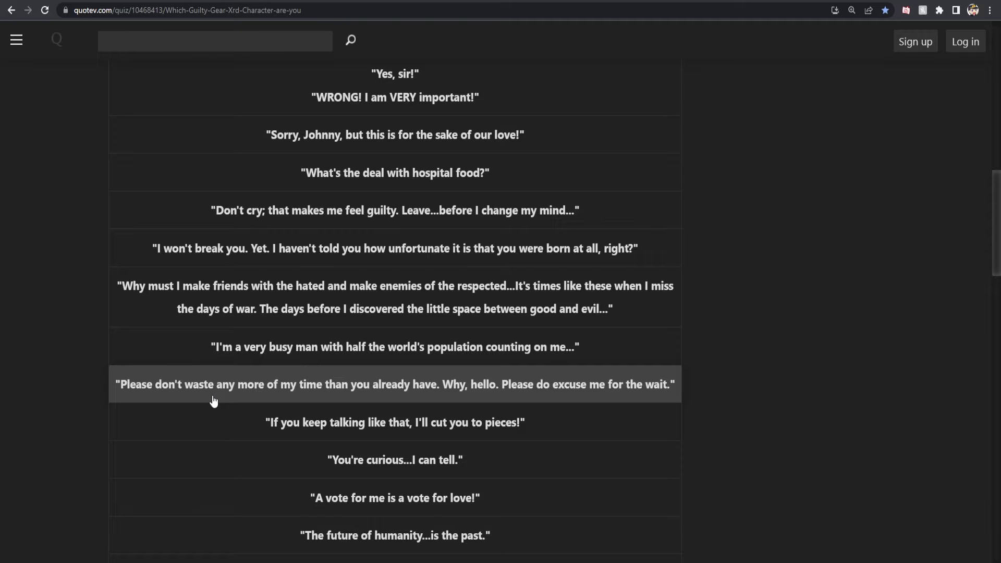
scroll(214, 402, down, 1)
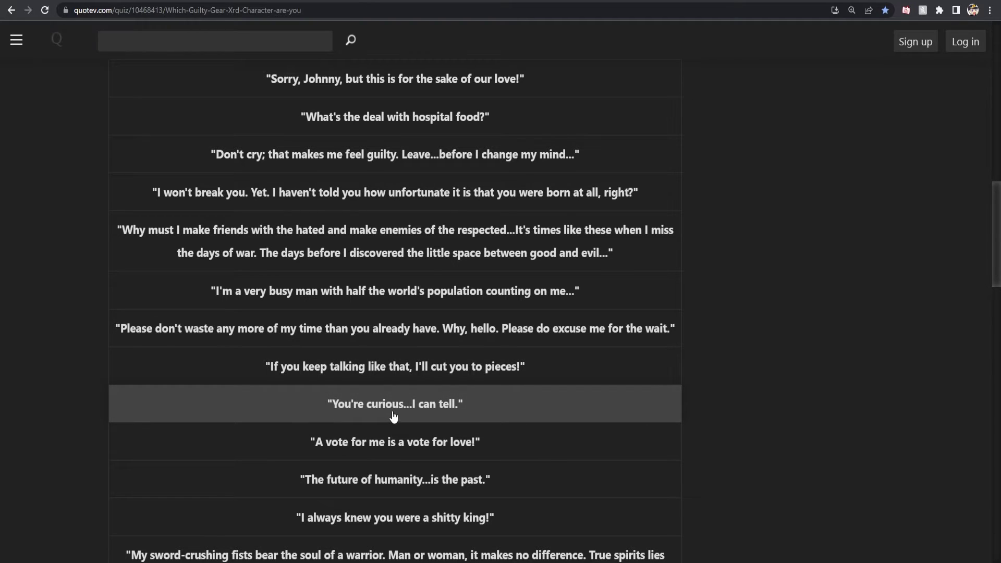
scroll(442, 419, down, 1)
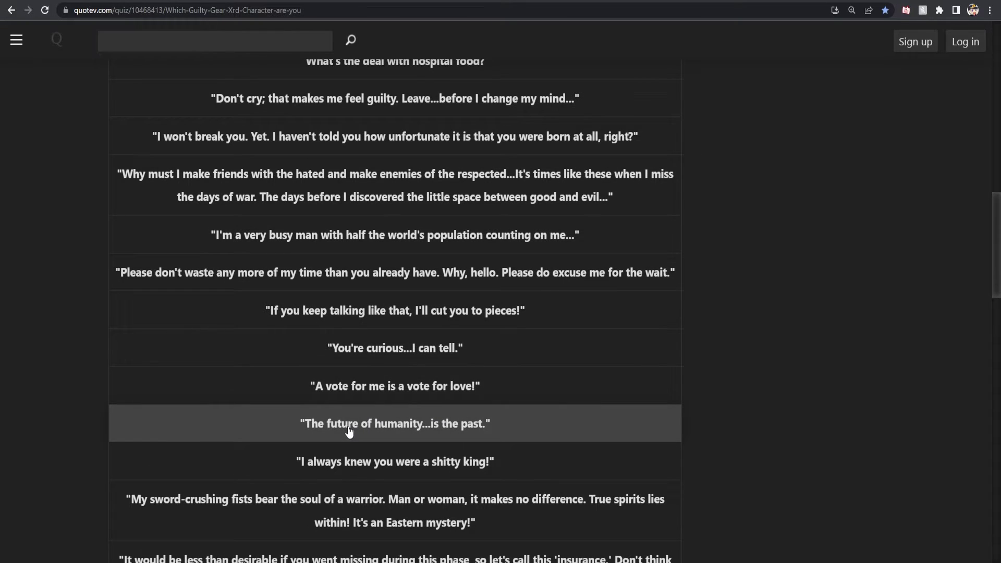
scroll(349, 431, down, 1)
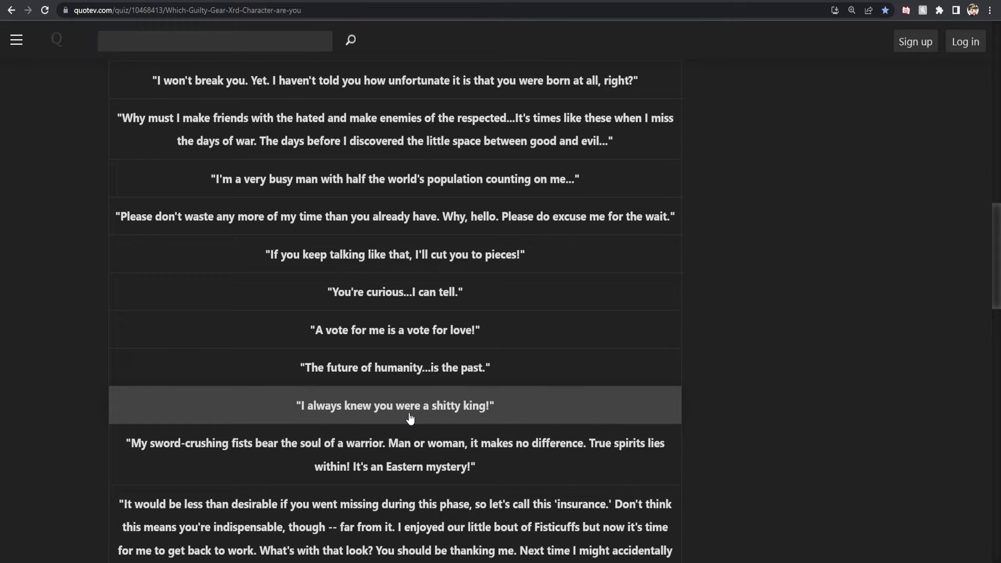
scroll(469, 415, down, 1)
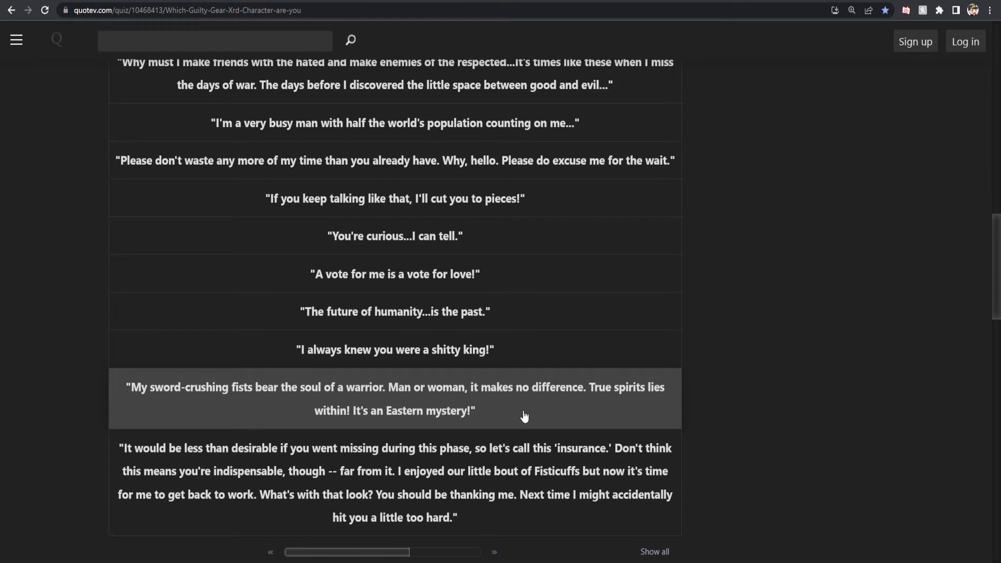
scroll(524, 416, down, 1)
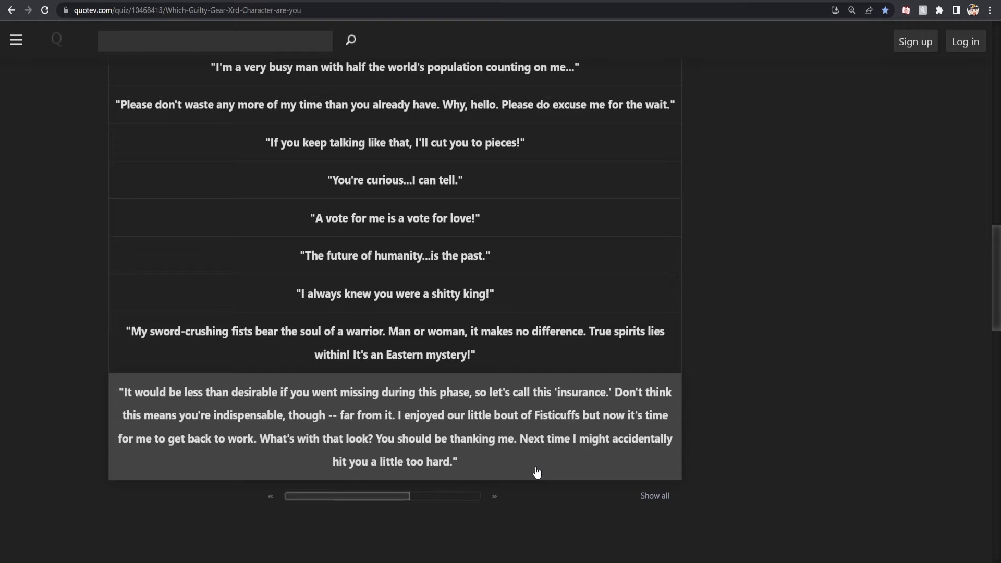
scroll(537, 473, up, 3)
scroll(536, 472, up, 2)
scroll(537, 473, up, 1)
scroll(536, 473, up, 1)
scroll(537, 472, up, 2)
scroll(537, 472, up, 2)
scroll(536, 473, up, 1)
scroll(537, 472, up, 2)
scroll(537, 472, up, 3)
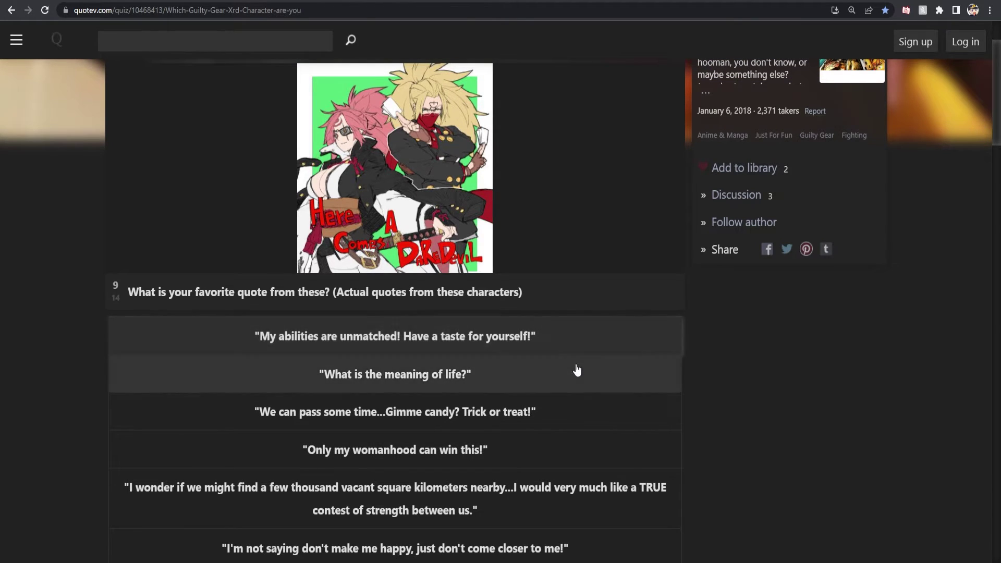
scroll(579, 438, down, 1)
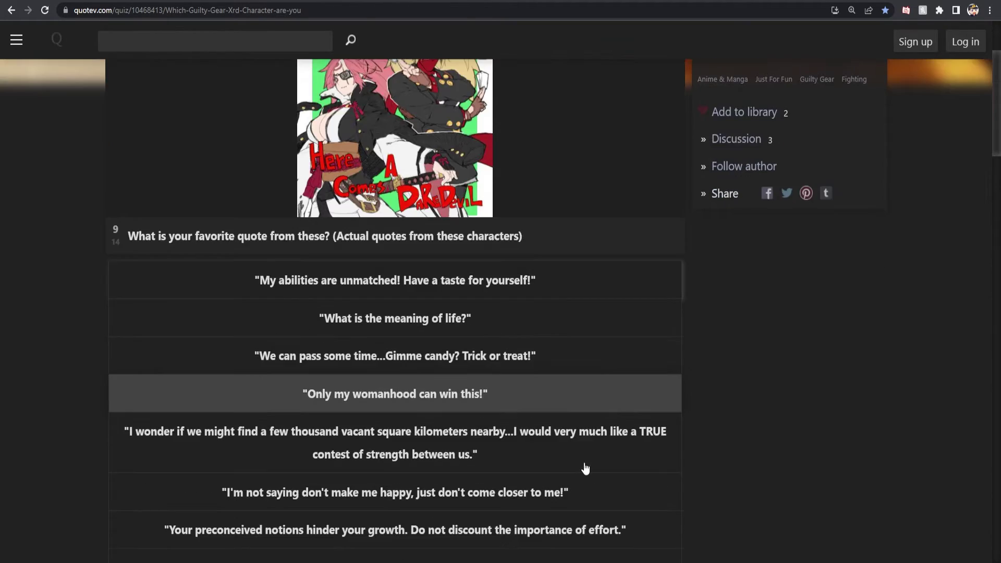
scroll(582, 462, down, 1)
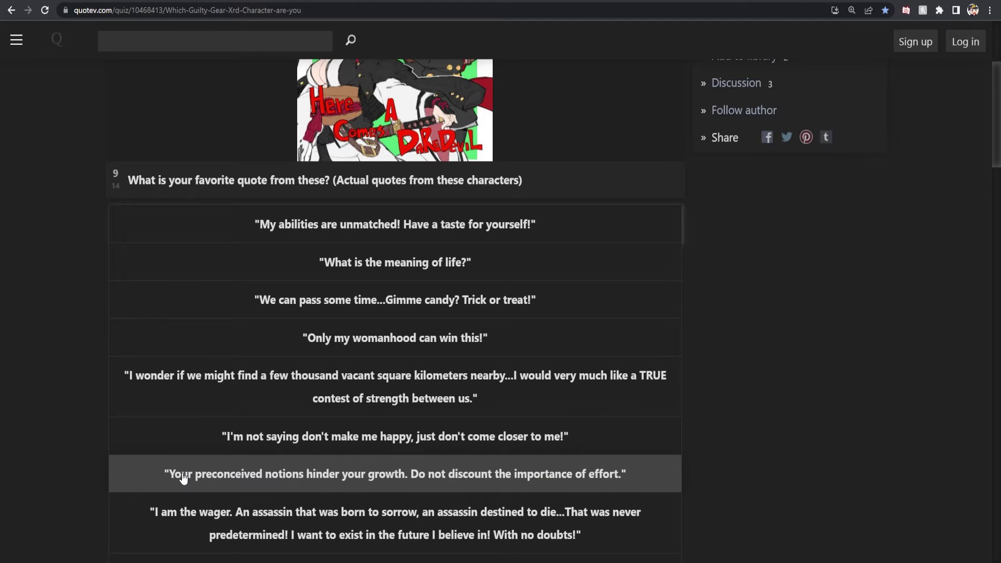
Step: Answer question 9 with the preconceived-notions quote
click(556, 475)
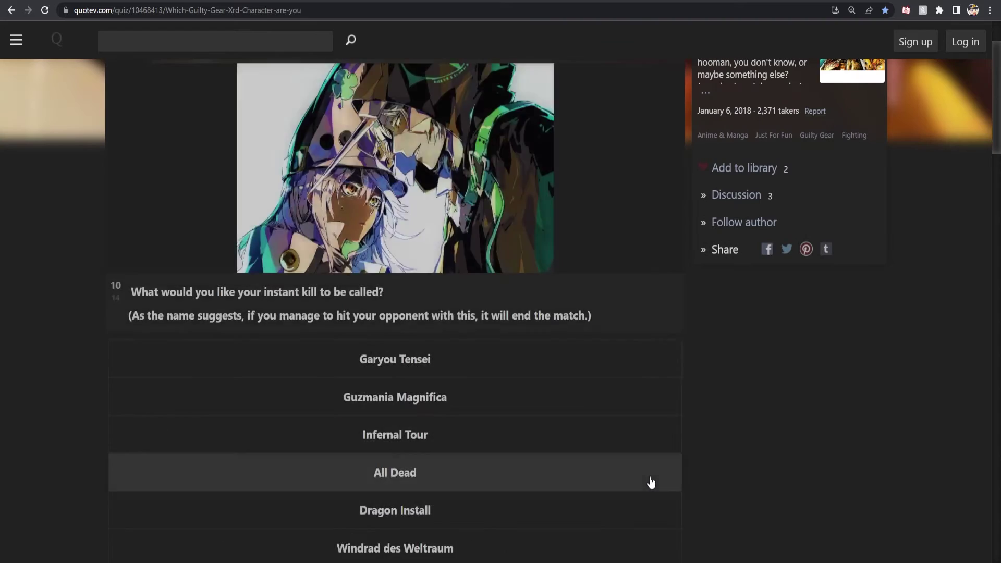
scroll(657, 473, up, 2)
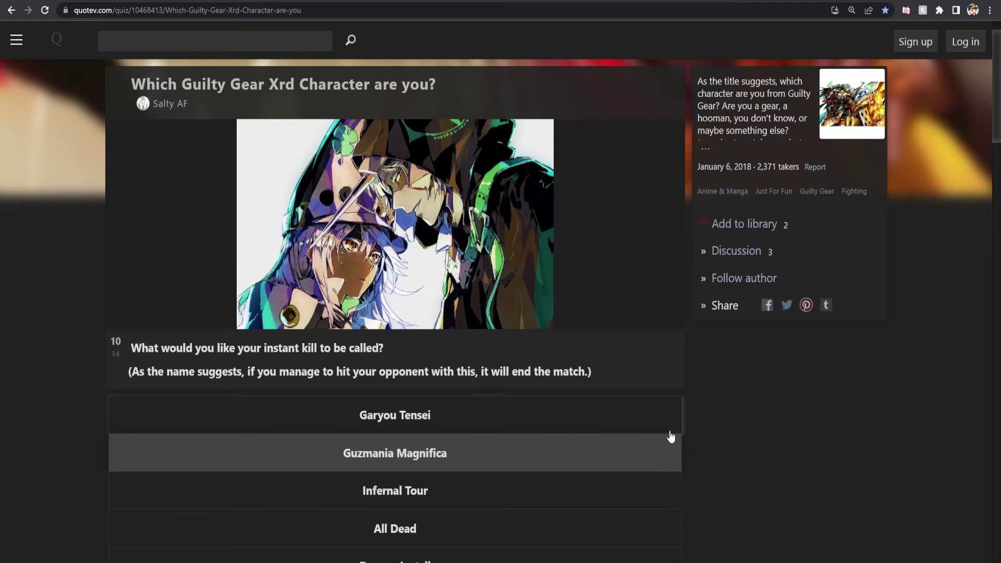
scroll(657, 438, down, 2)
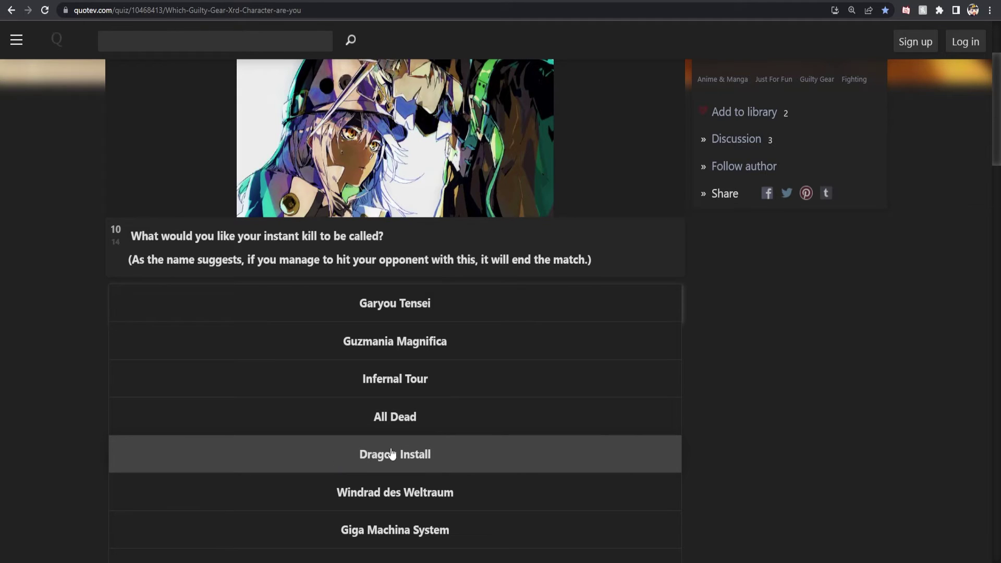
scroll(606, 455, down, 1)
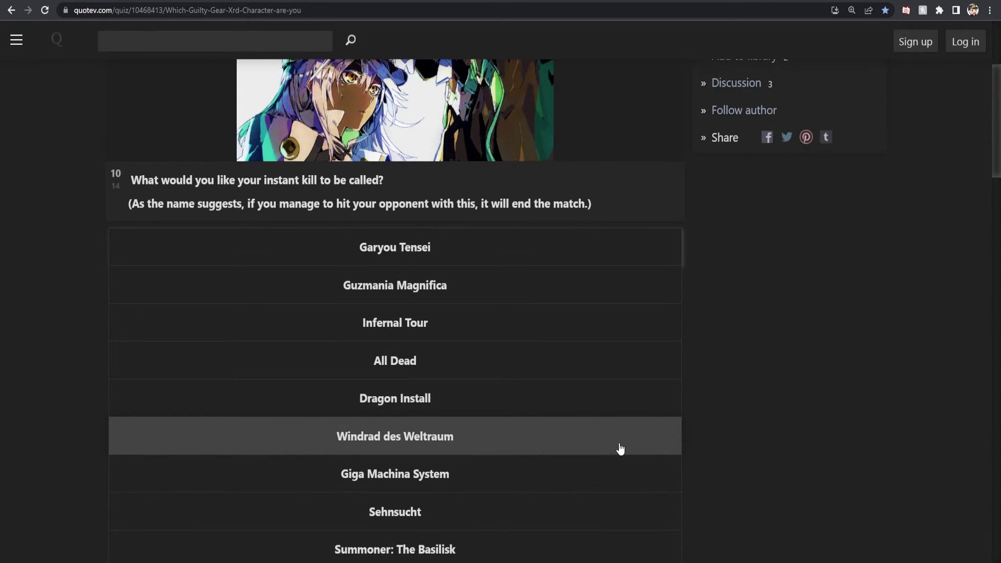
scroll(620, 449, down, 1)
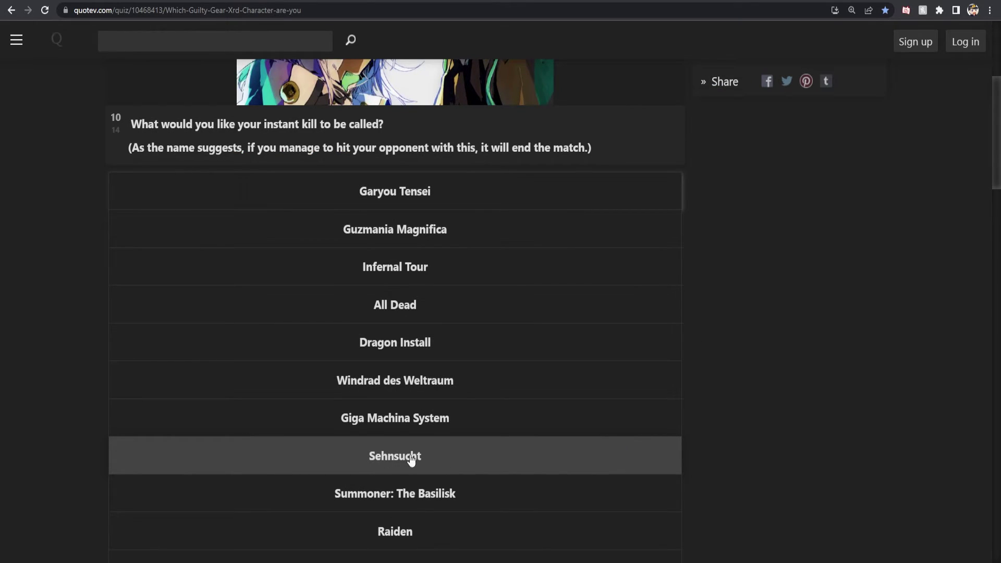
scroll(501, 460, down, 1)
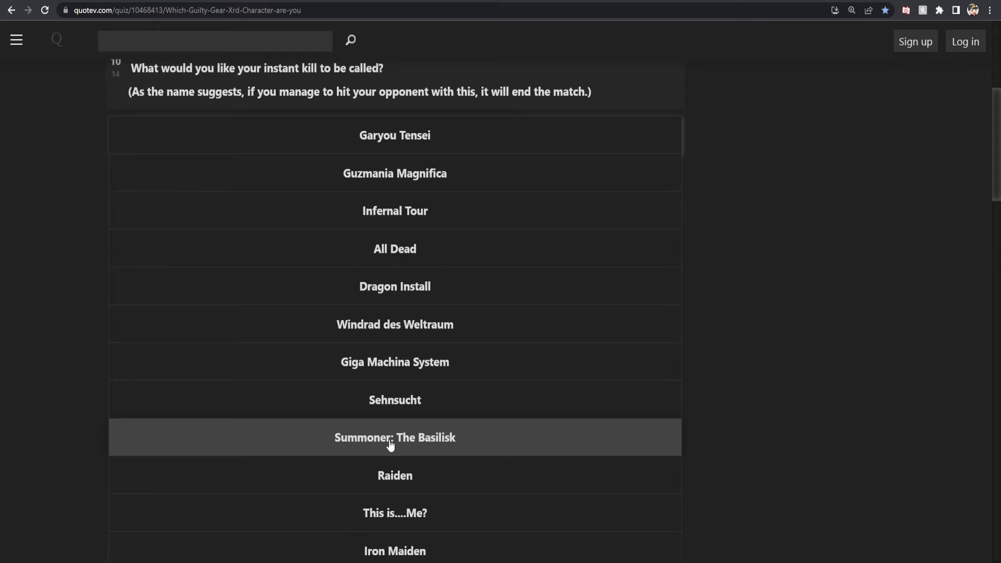
scroll(442, 477, down, 1)
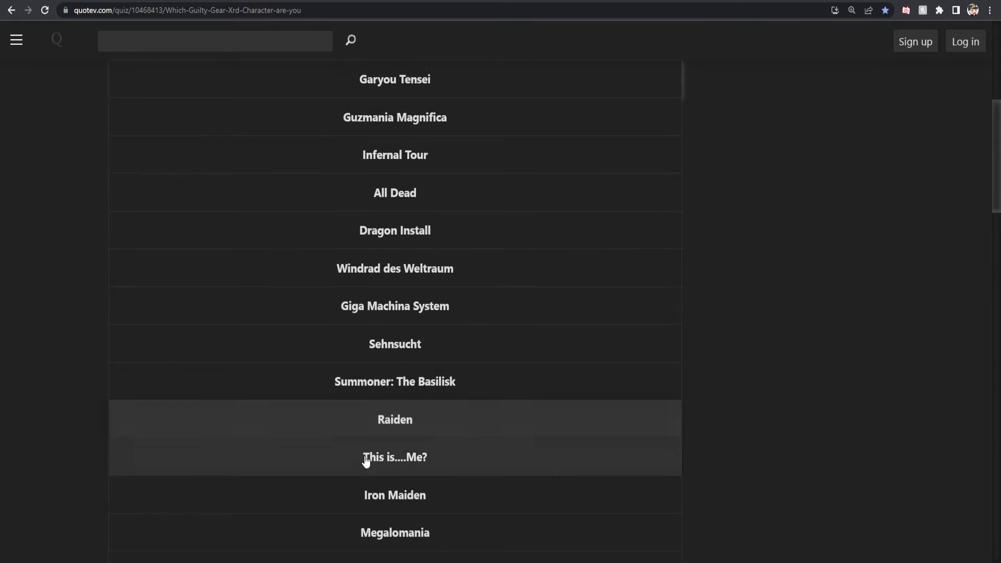
scroll(430, 458, down, 1)
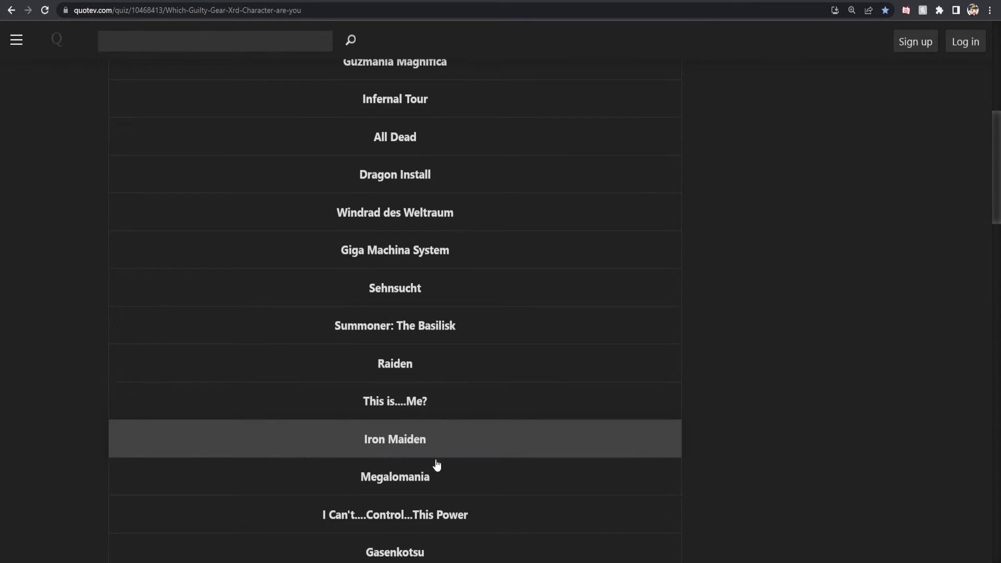
scroll(403, 476, down, 1)
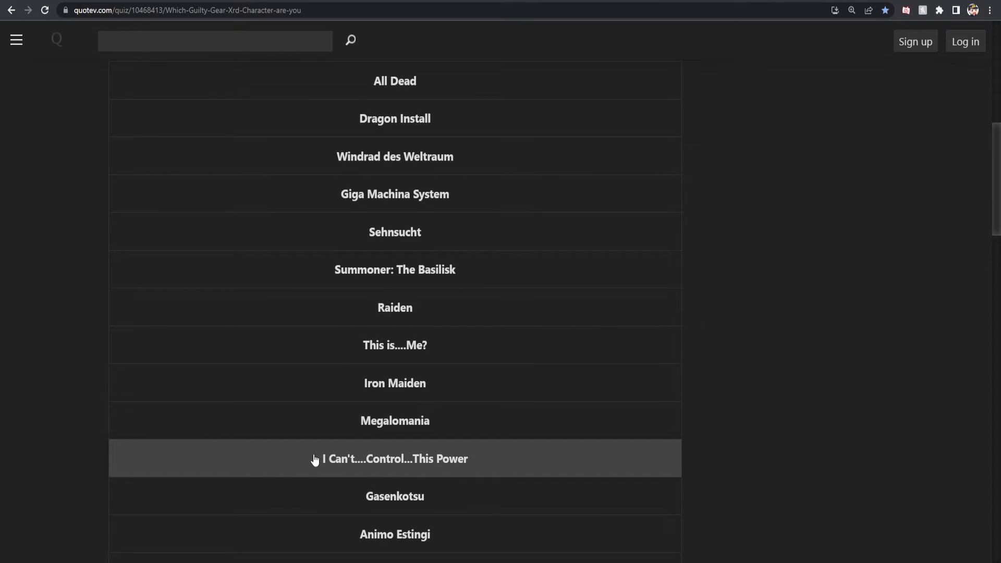
scroll(500, 462, down, 1)
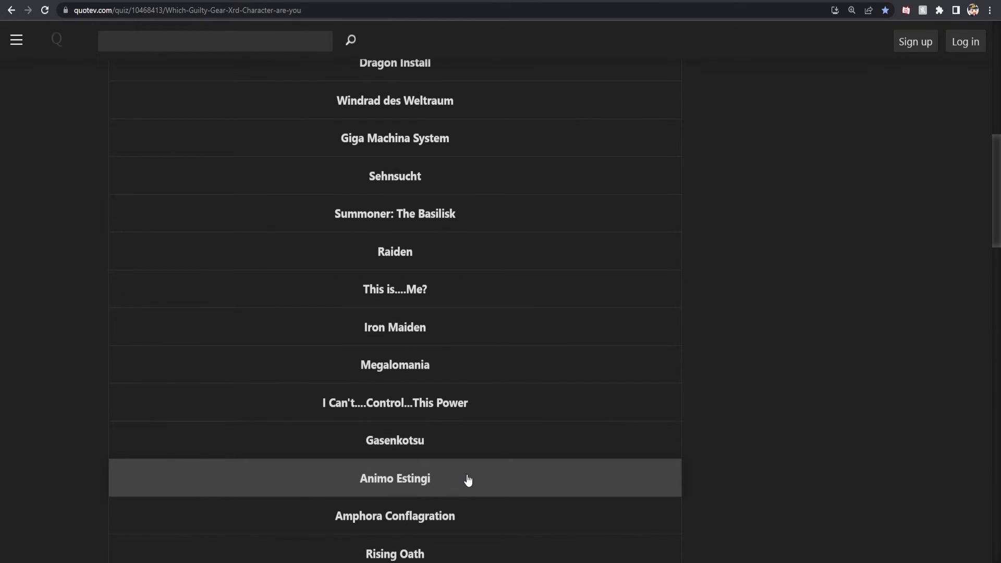
scroll(470, 477, down, 1)
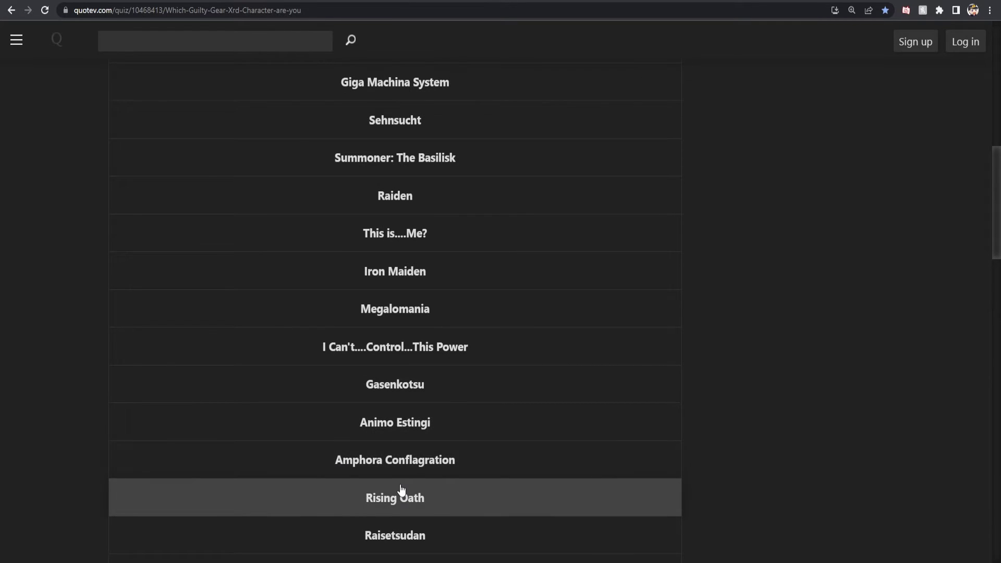
scroll(481, 484, down, 1)
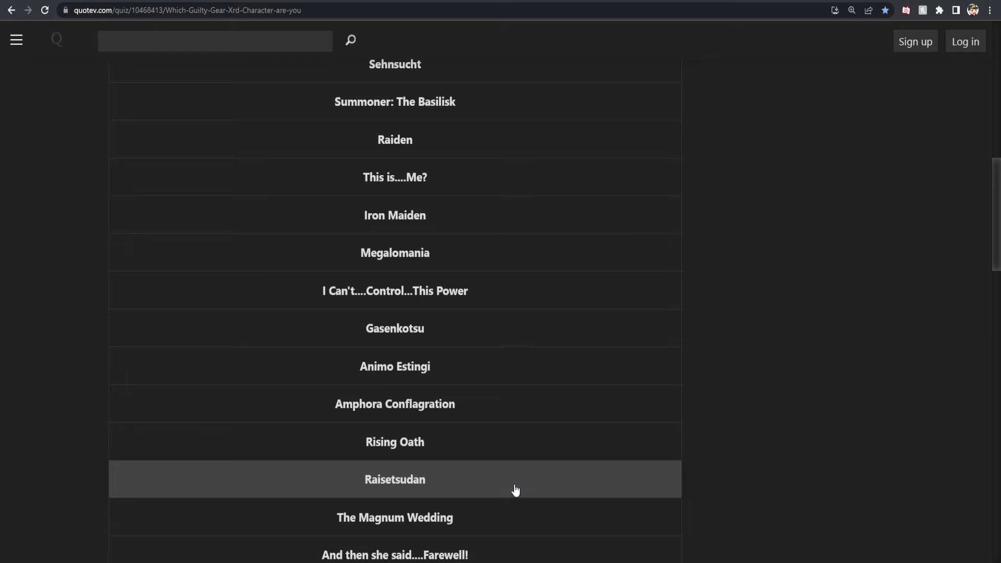
scroll(510, 494, down, 1)
scroll(529, 475, down, 1)
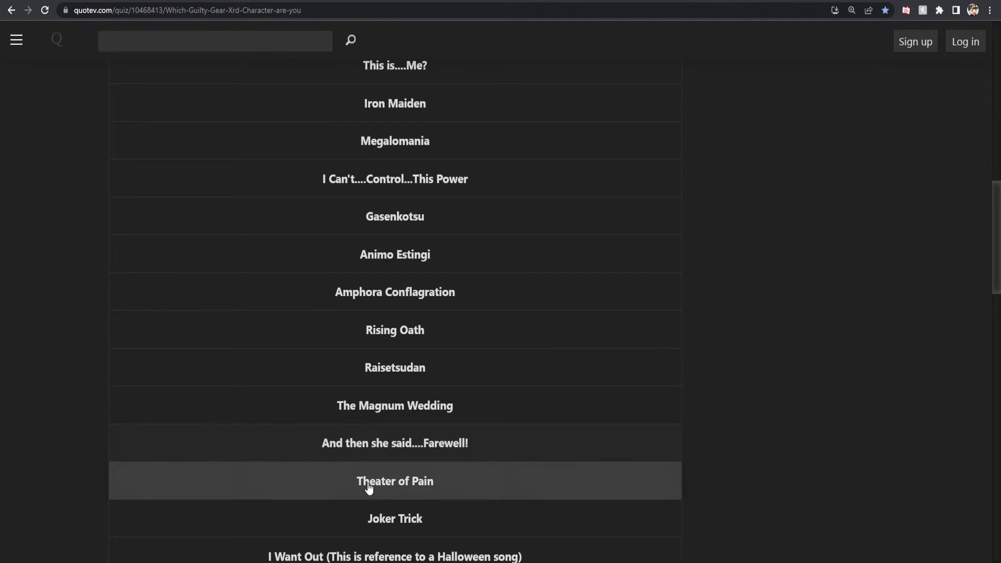
scroll(493, 486, down, 1)
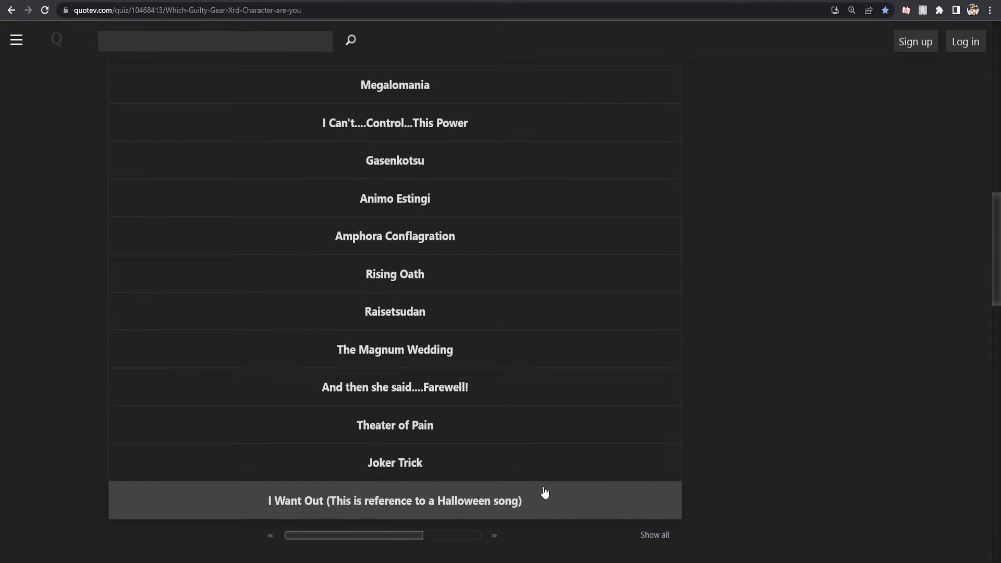
scroll(446, 321, up, 3)
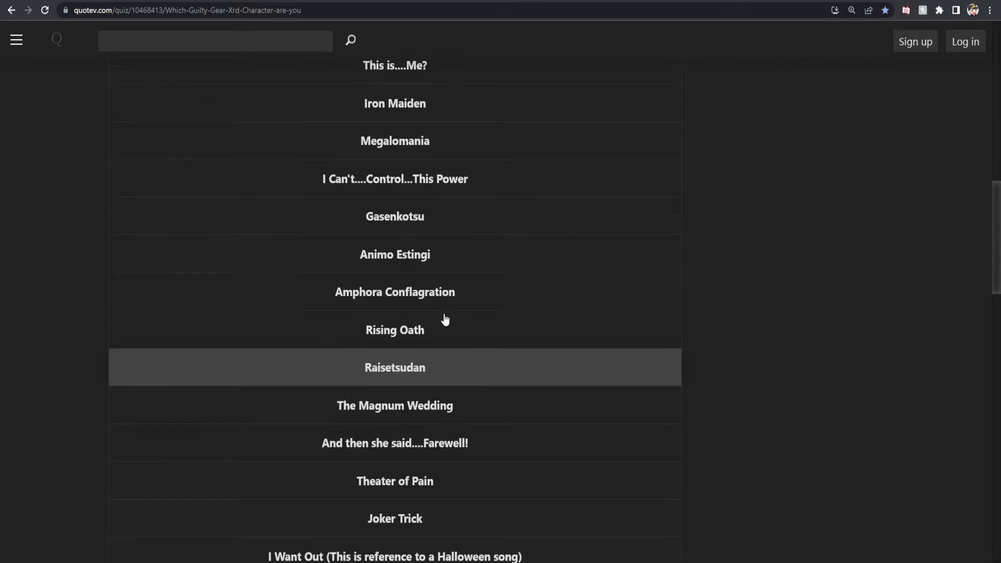
scroll(426, 259, up, 2)
scroll(407, 196, down, 2)
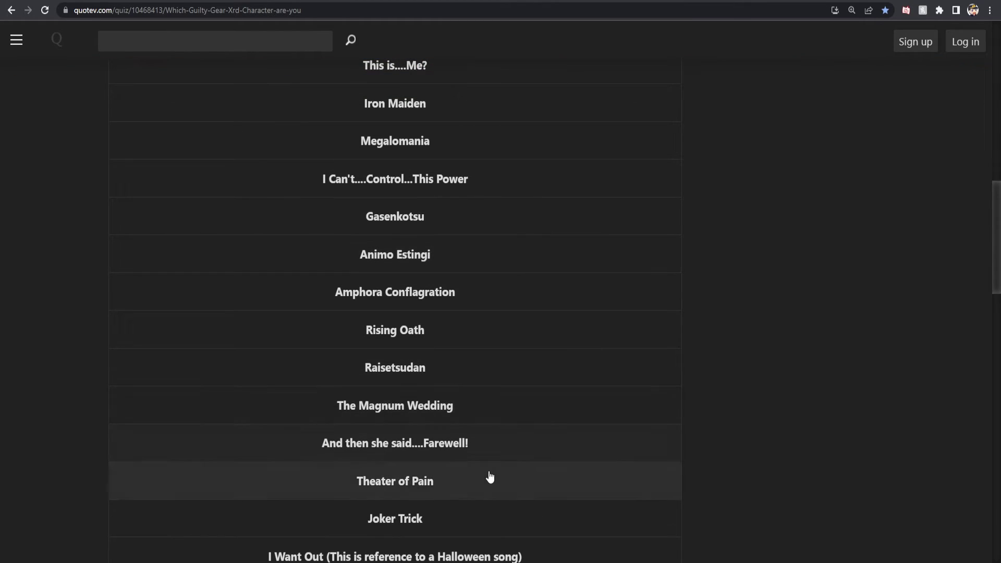
Step: Choose Raisetsudan as the instant kill name for question 10
click(415, 368)
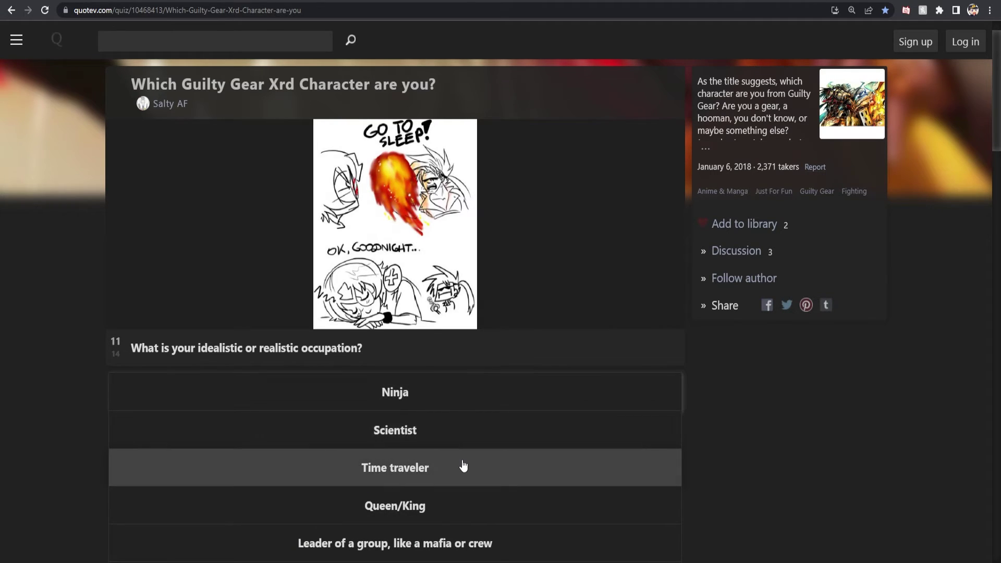
scroll(467, 466, down, 1)
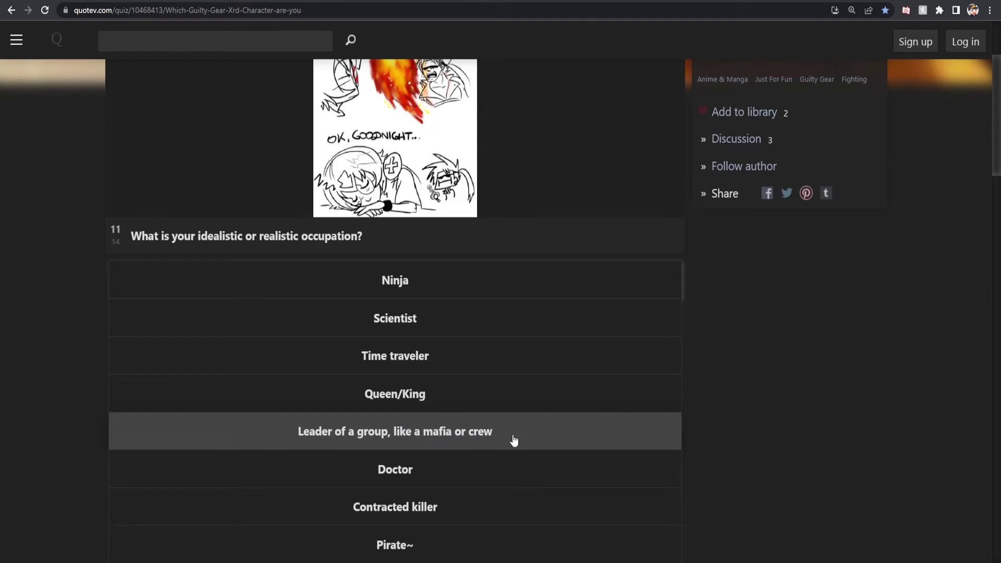
scroll(450, 469, down, 1)
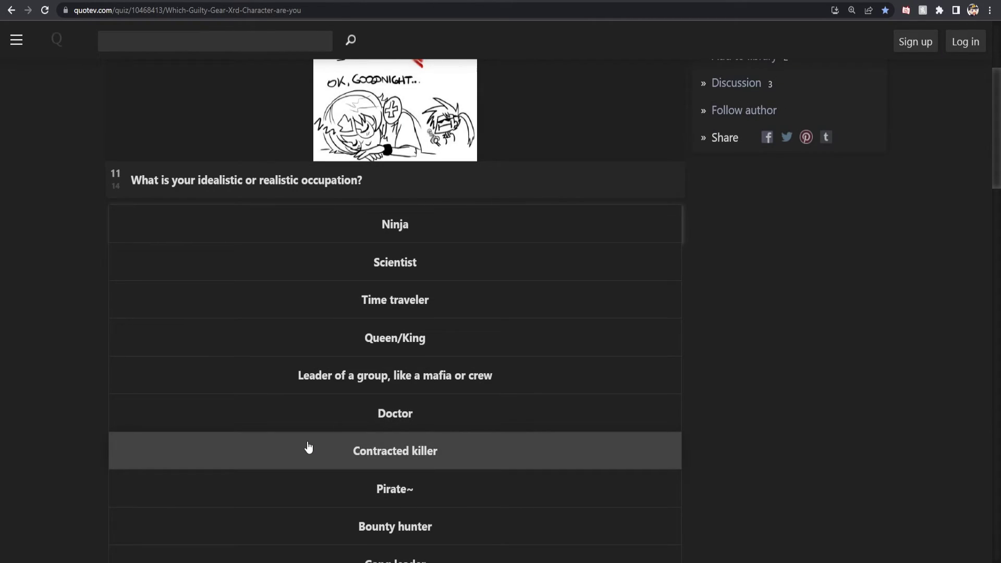
scroll(468, 452, down, 1)
scroll(477, 470, down, 1)
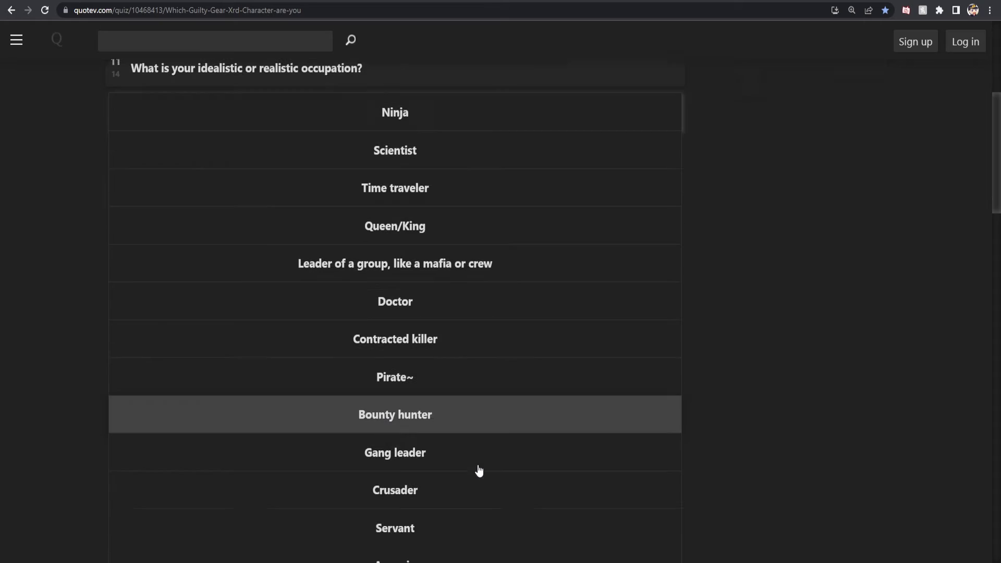
scroll(323, 450, down, 1)
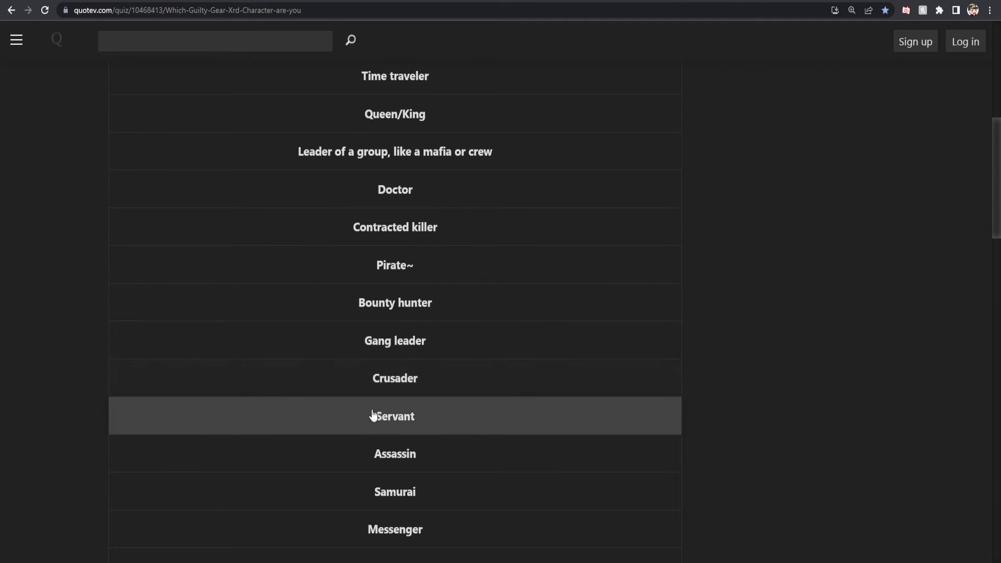
scroll(360, 492, down, 1)
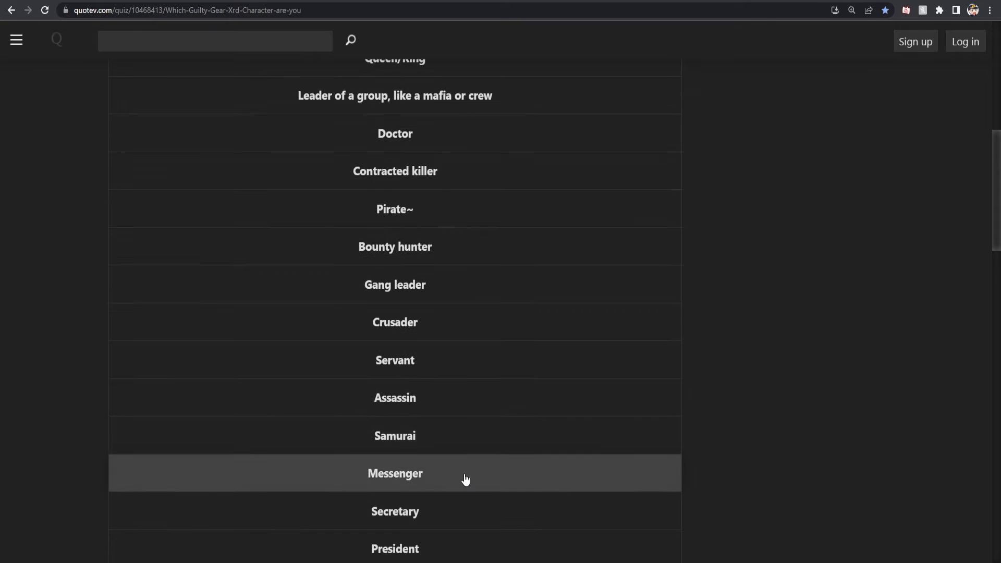
scroll(356, 454, down, 1)
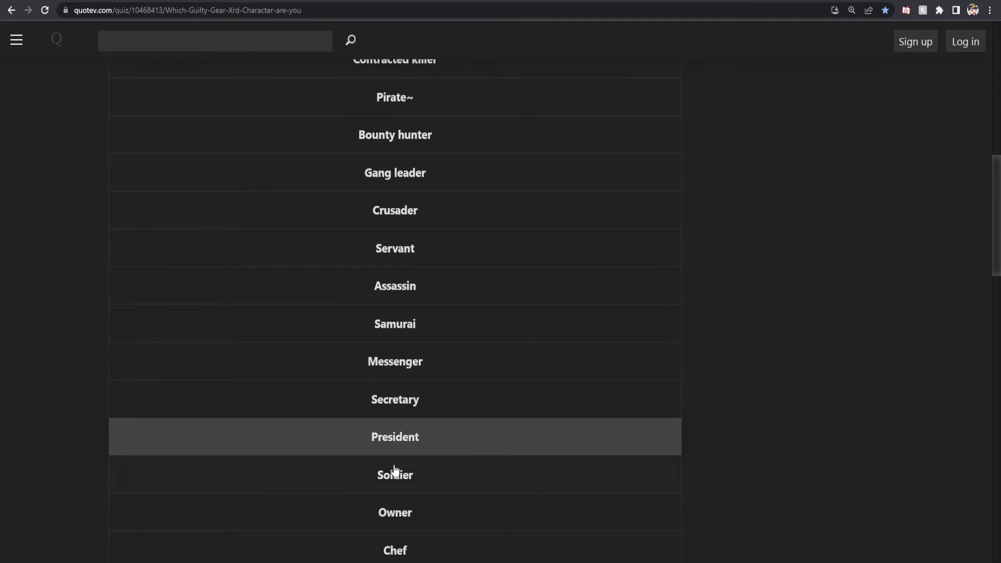
scroll(469, 488, up, 4)
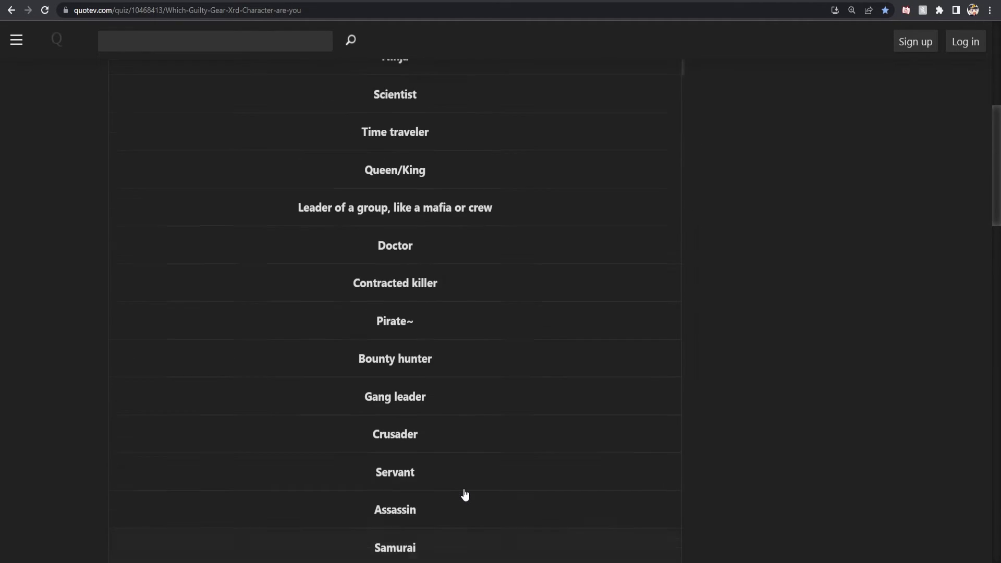
Step: Answer the occupation question with Chef after first trying Doctor
click(468, 485)
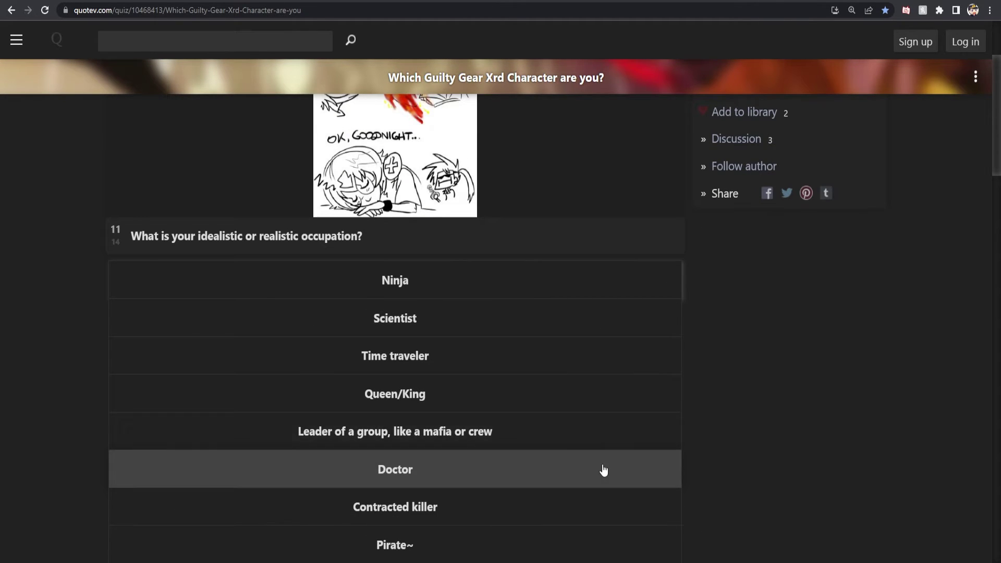
scroll(615, 466, down, 2)
scroll(615, 466, down, 2)
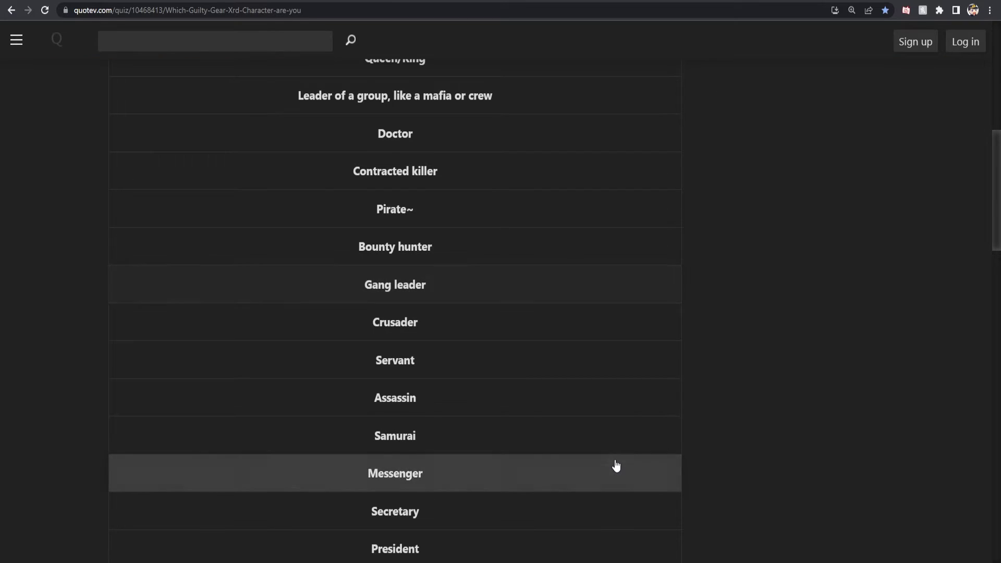
scroll(615, 466, down, 1)
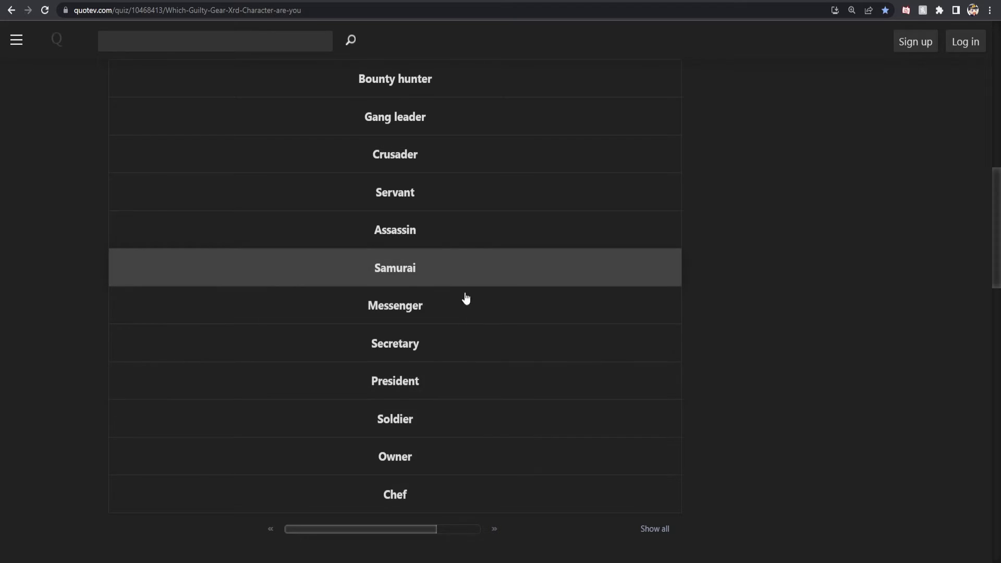
click(420, 493)
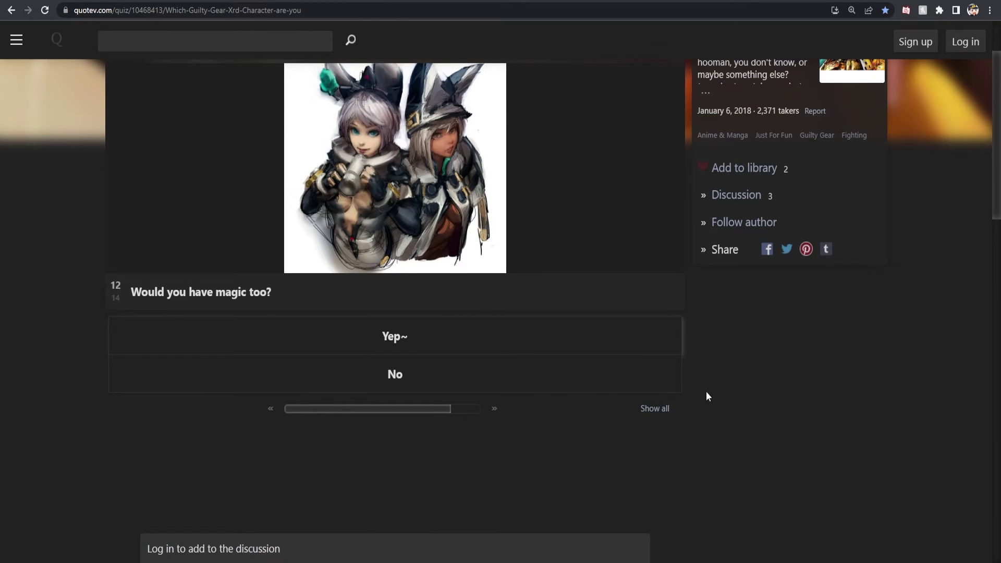
scroll(730, 399, up, 1)
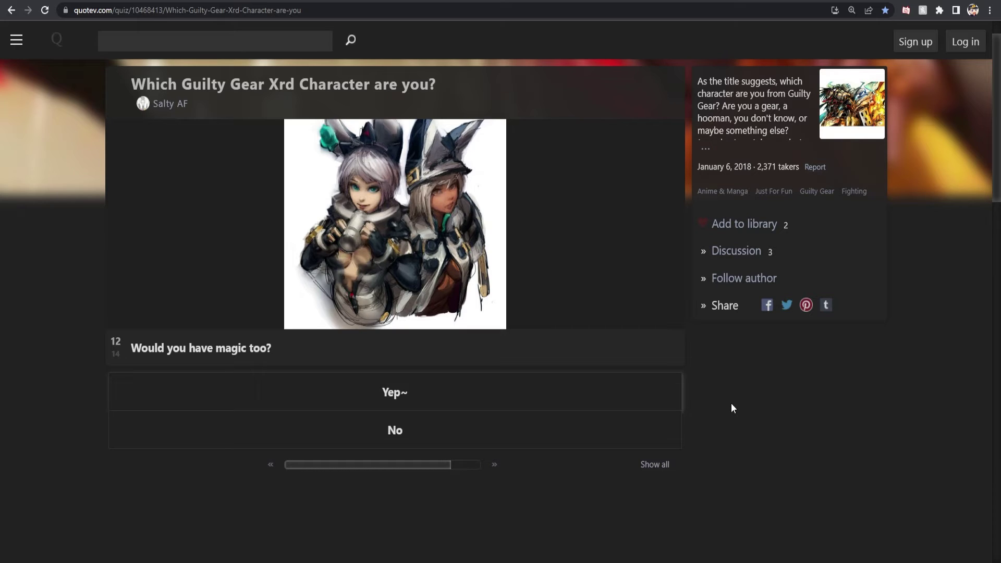
Step: Answer question 12 about having magic to reach question 13
click(395, 430)
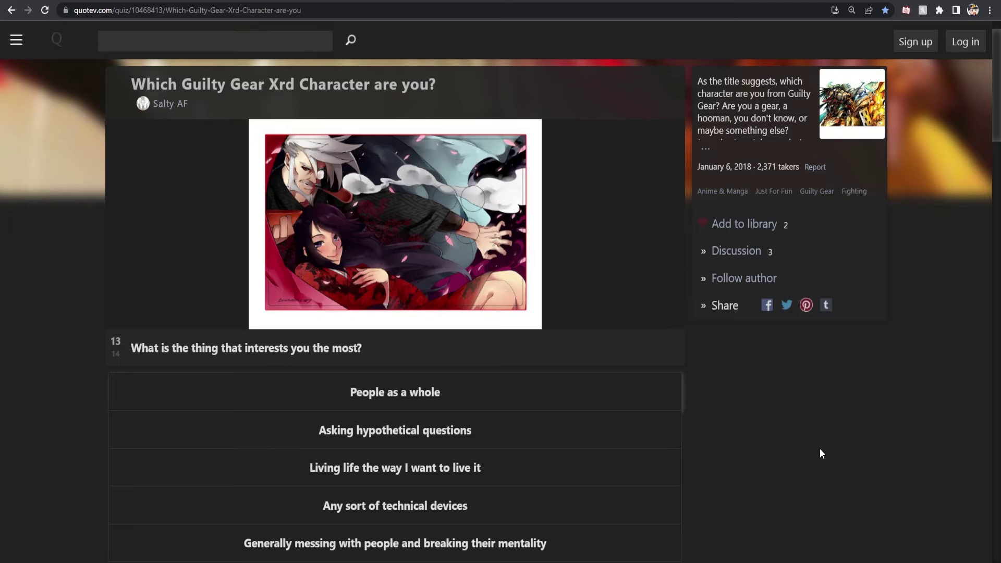
scroll(820, 449, down, 1)
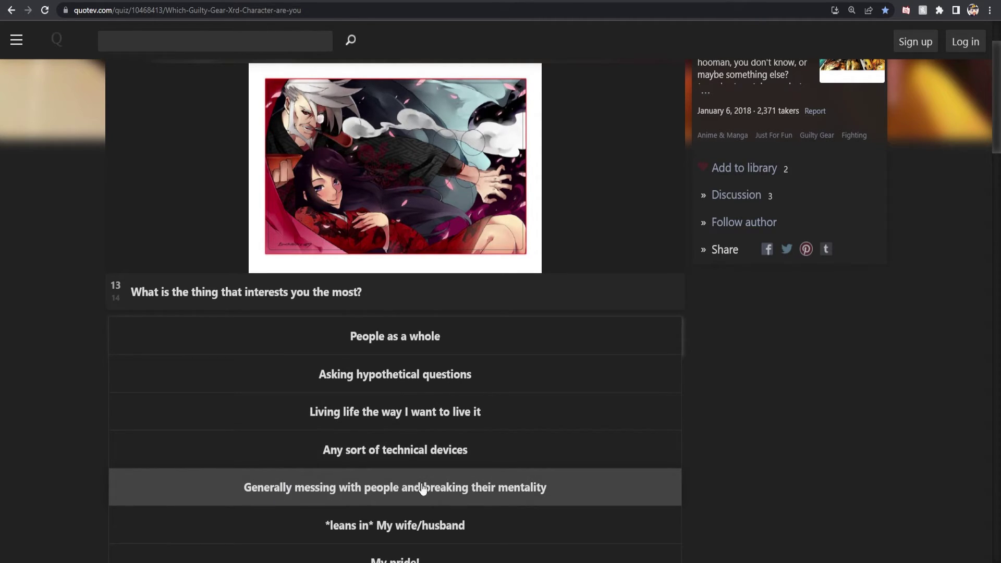
scroll(516, 488, down, 1)
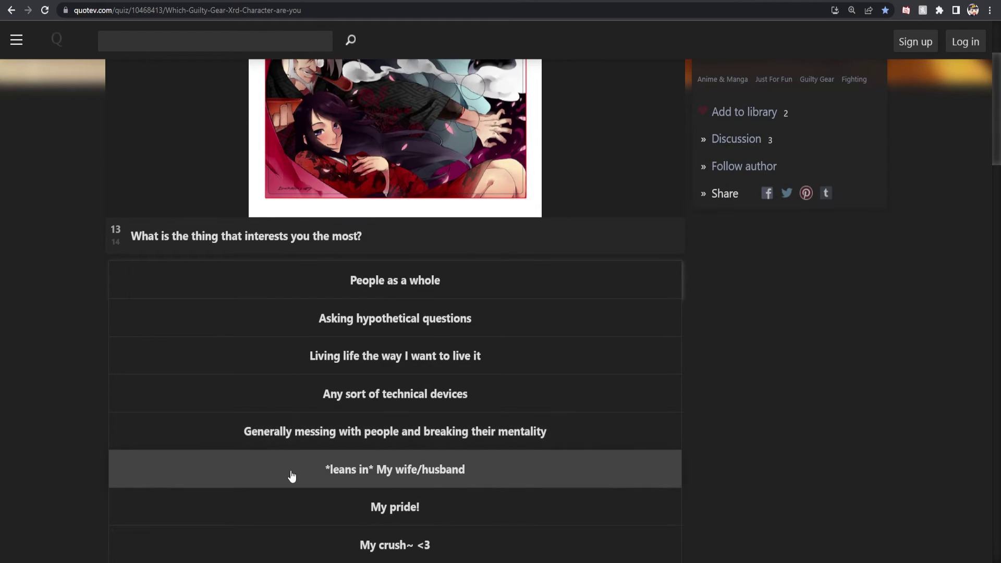
scroll(446, 469, down, 1)
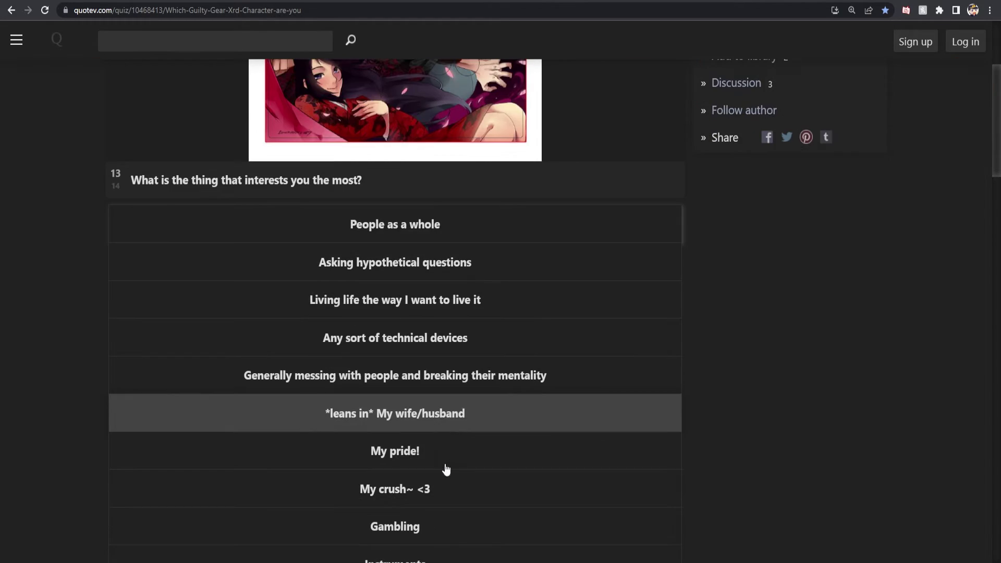
scroll(337, 493, down, 1)
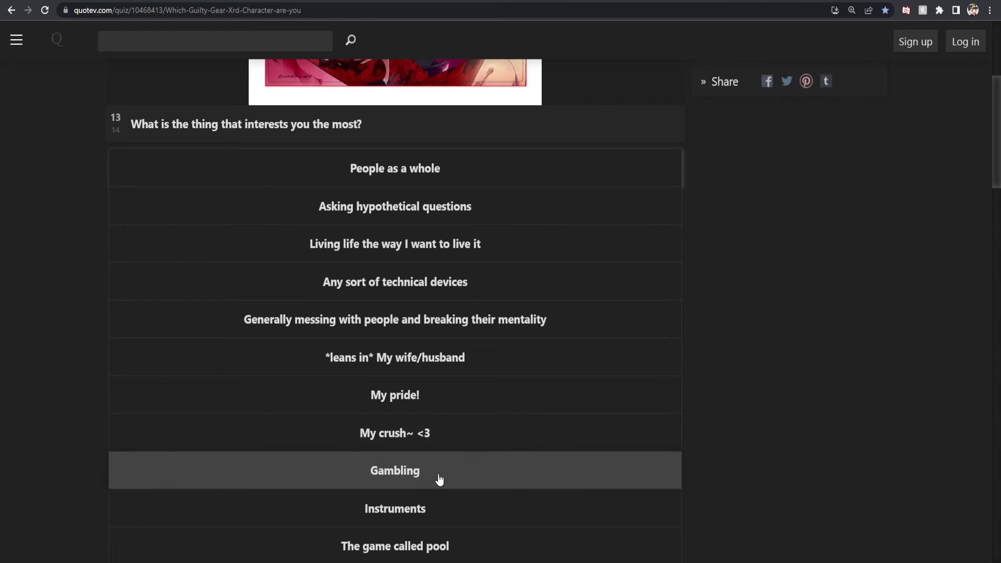
scroll(438, 513, down, 1)
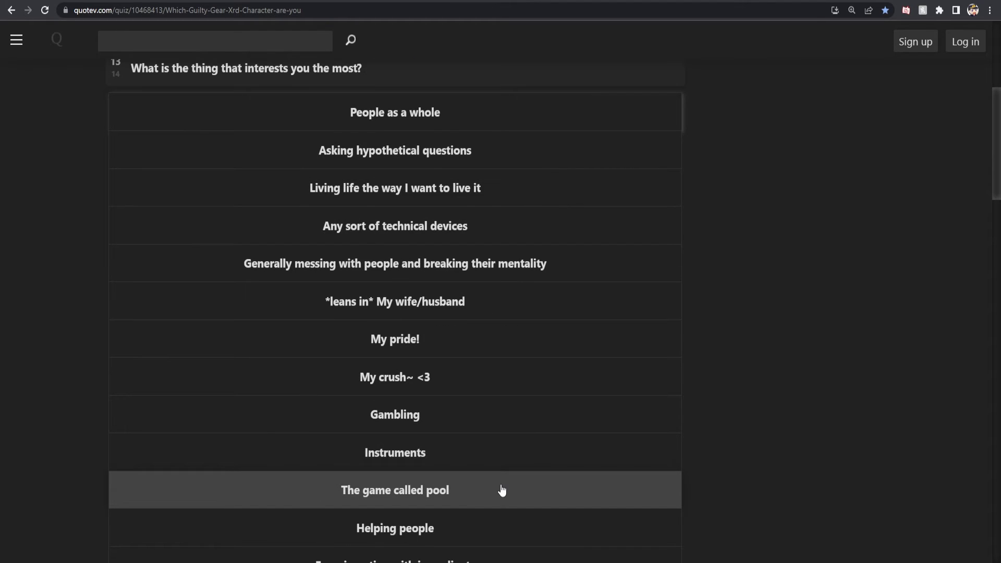
scroll(336, 478, down, 1)
scroll(336, 477, down, 1)
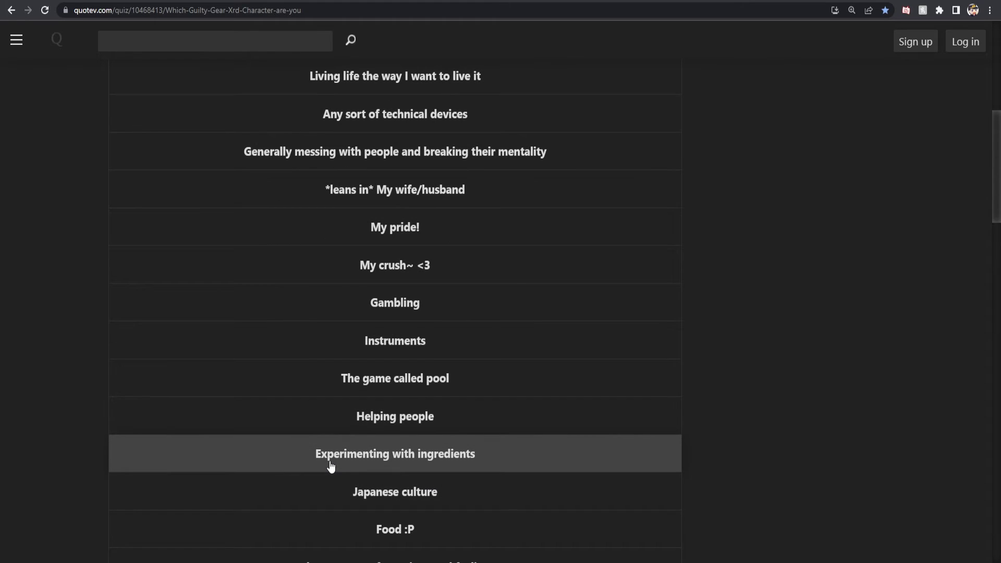
scroll(470, 458, down, 1)
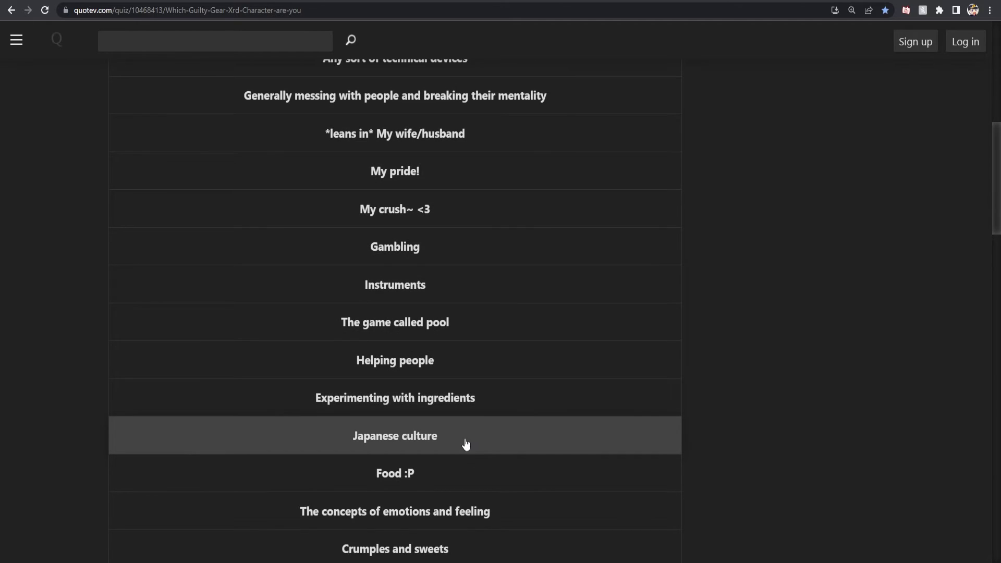
scroll(310, 476, down, 1)
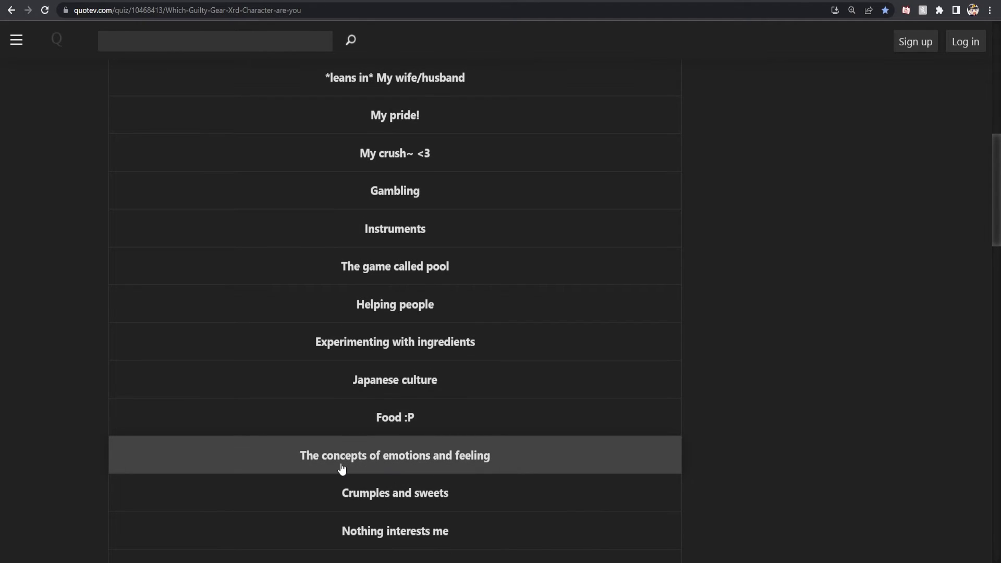
scroll(513, 457, down, 1)
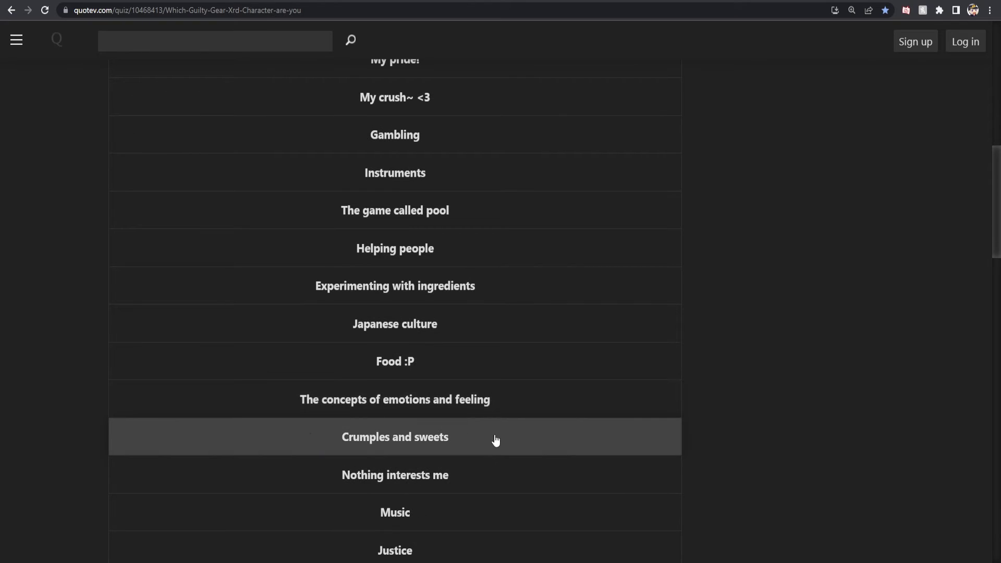
scroll(493, 441, down, 1)
scroll(450, 419, down, 1)
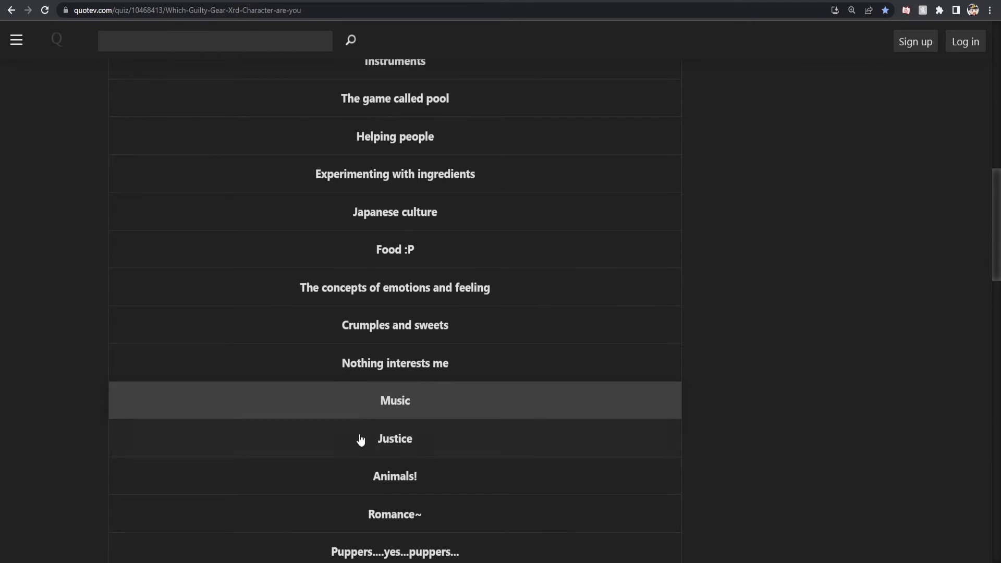
scroll(520, 513, down, 1)
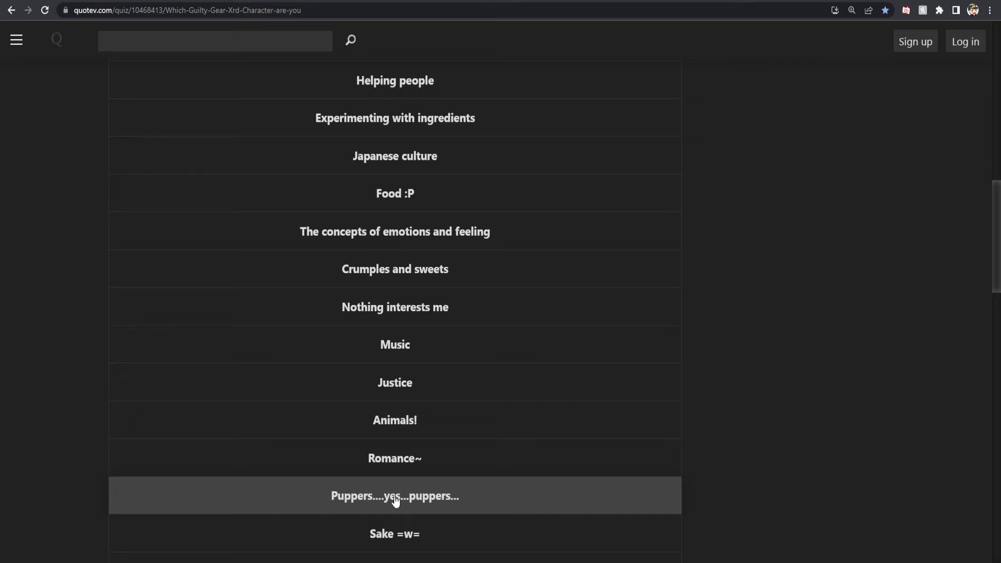
scroll(395, 501, down, 1)
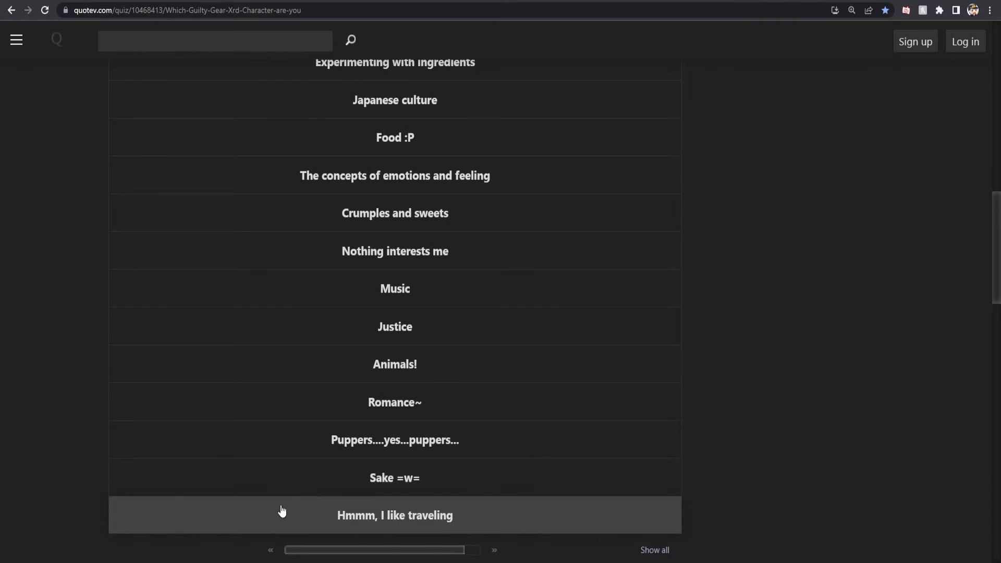
Step: Try 'Hmmm, I like traveling', return, then answer 'Any sort of technical devices'
click(555, 514)
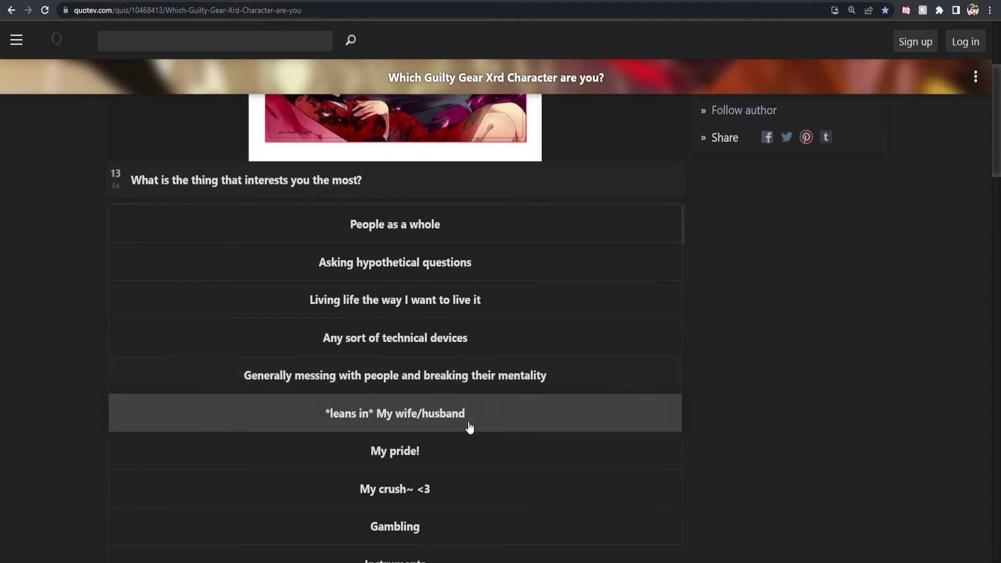
scroll(469, 438, down, 2)
scroll(471, 500, down, 2)
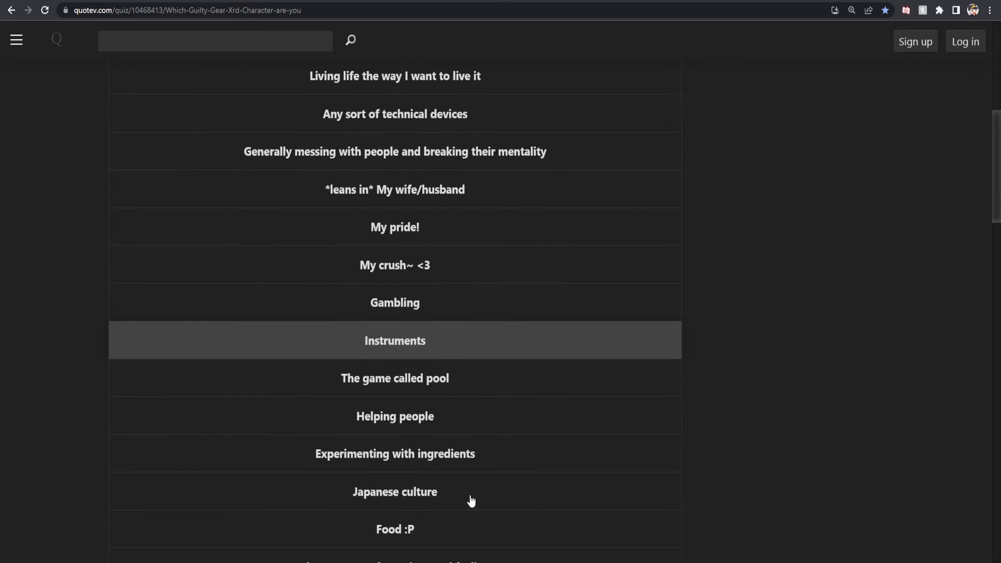
scroll(567, 510, down, 1)
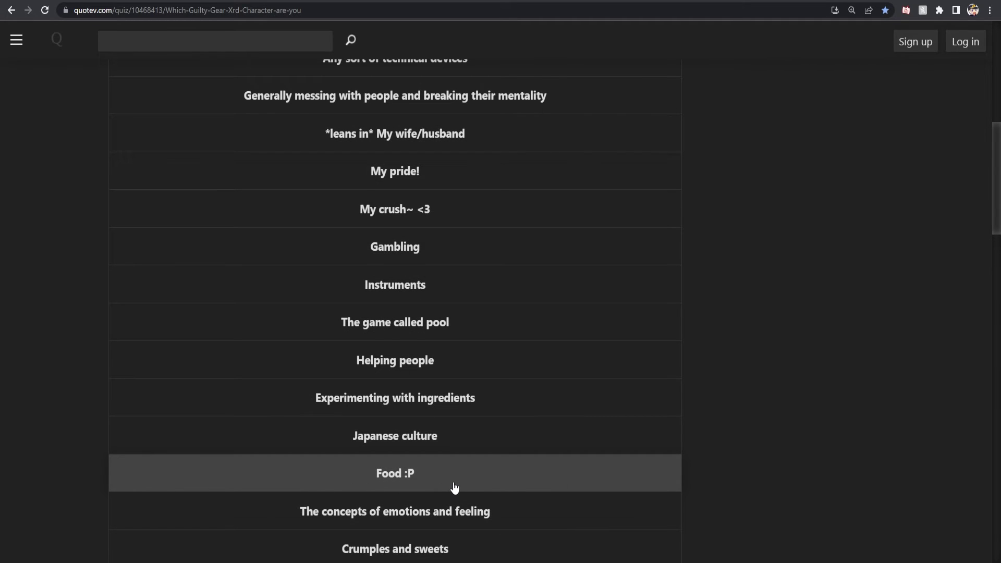
scroll(454, 488, down, 1)
scroll(454, 488, down, 2)
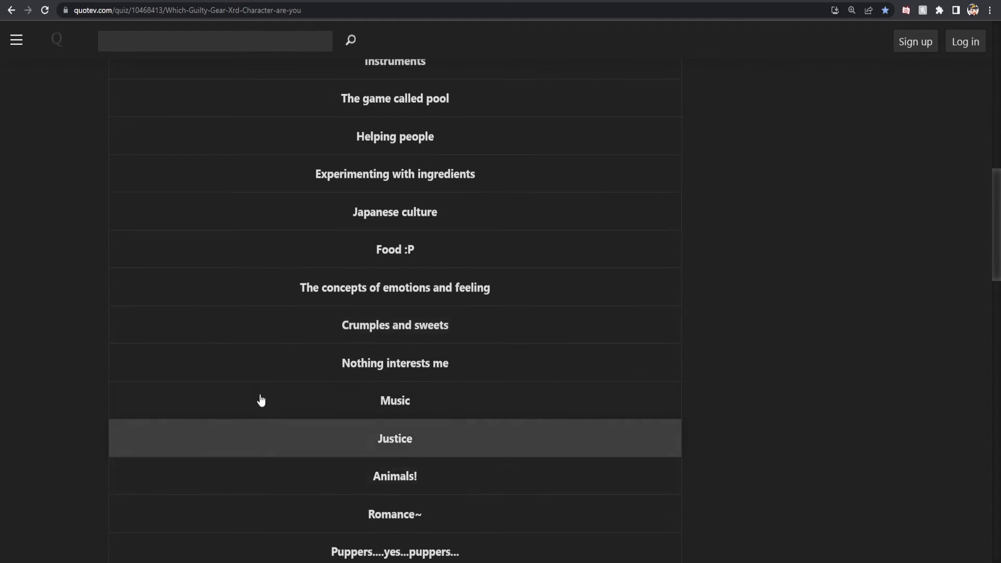
scroll(492, 426, down, 1)
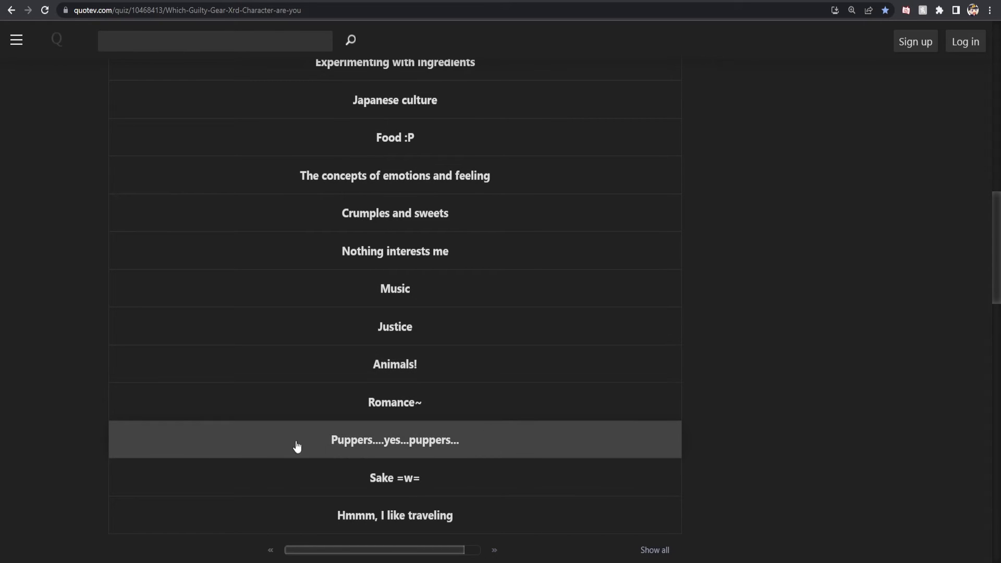
click(532, 515)
scroll(795, 462, up, 2)
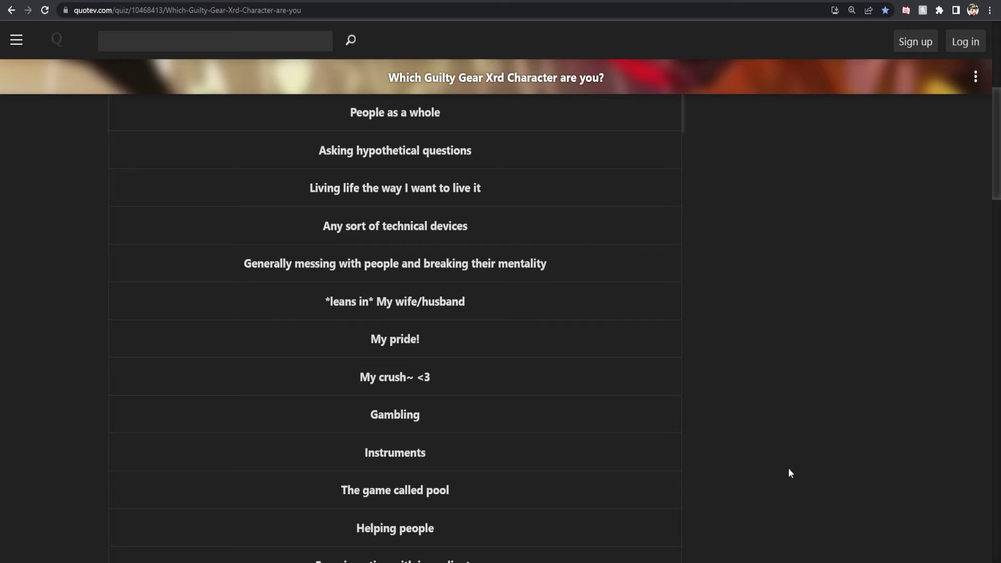
click(611, 455)
click(597, 338)
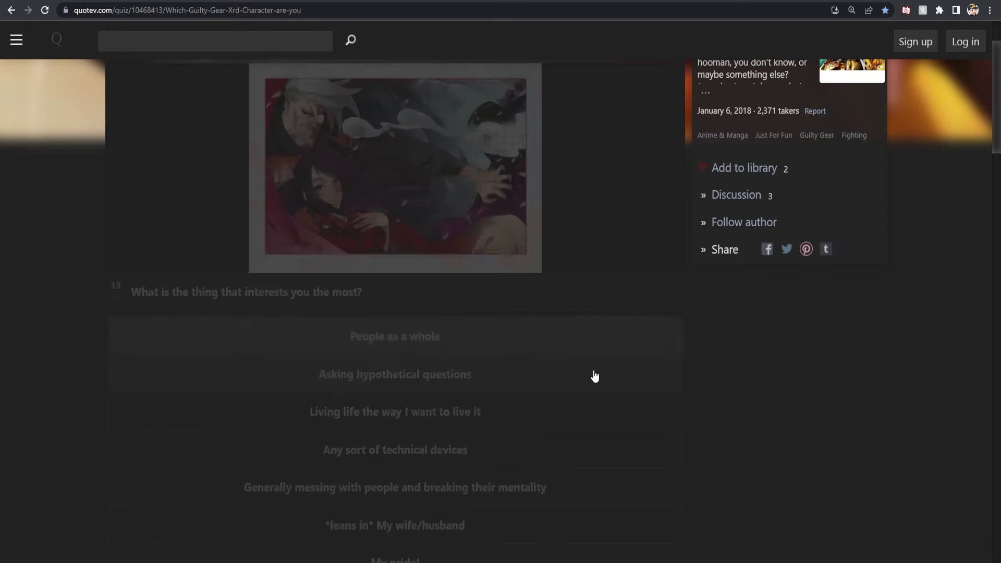
scroll(621, 434, down, 4)
scroll(622, 434, down, 3)
scroll(622, 435, down, 3)
click(274, 368)
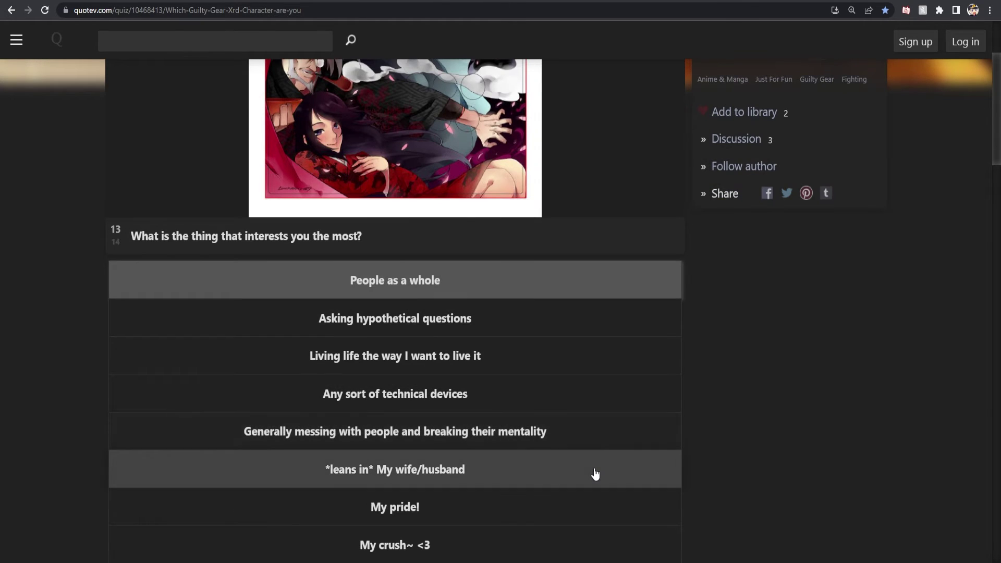
scroll(595, 474, down, 1)
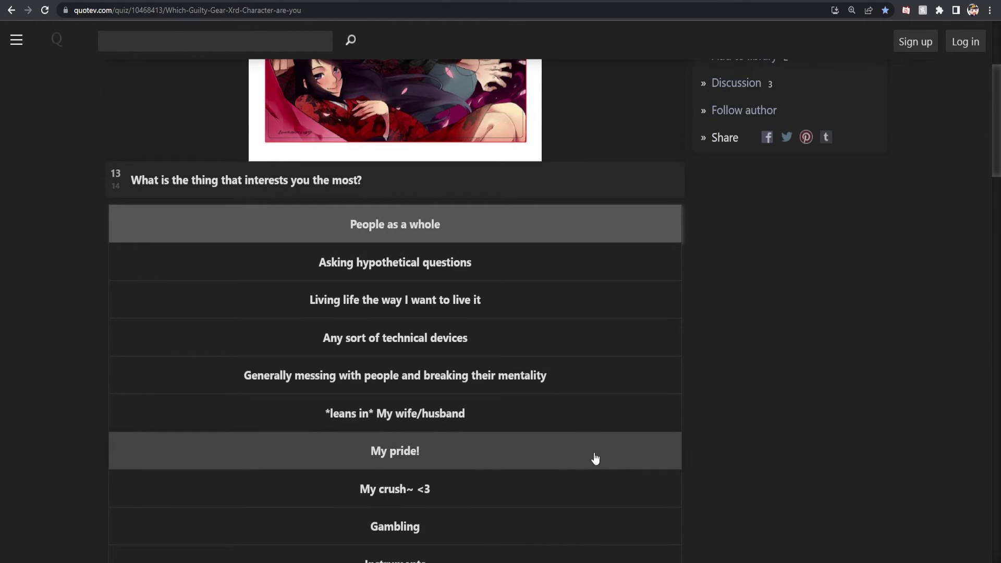
scroll(567, 477, down, 3)
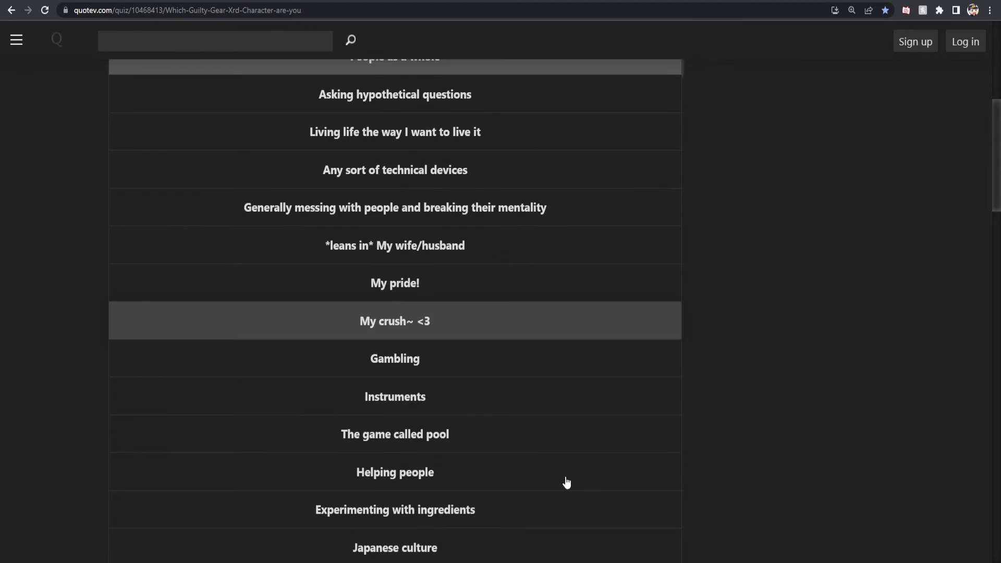
scroll(567, 480, down, 3)
scroll(567, 483, down, 3)
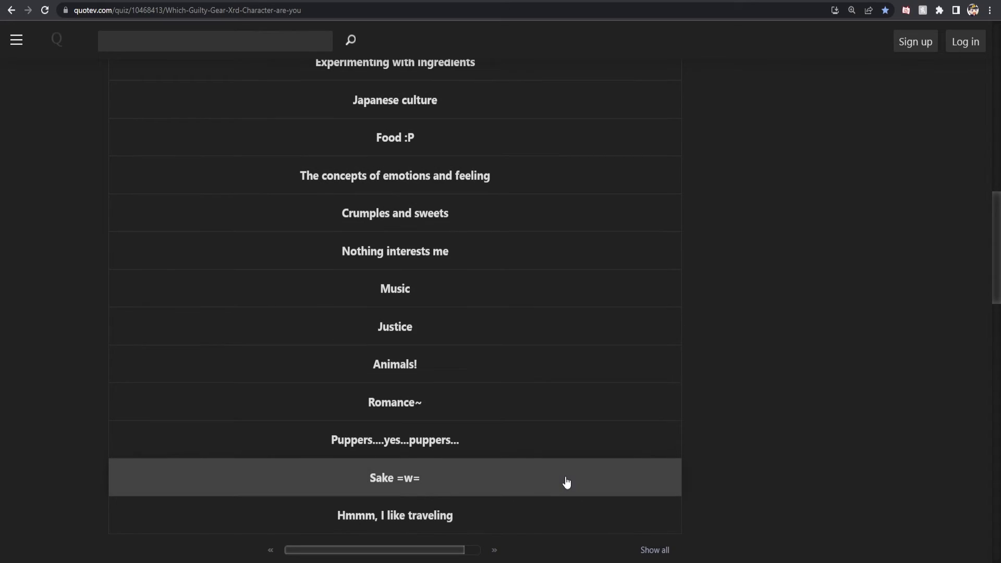
scroll(566, 482, up, 2)
scroll(567, 483, up, 2)
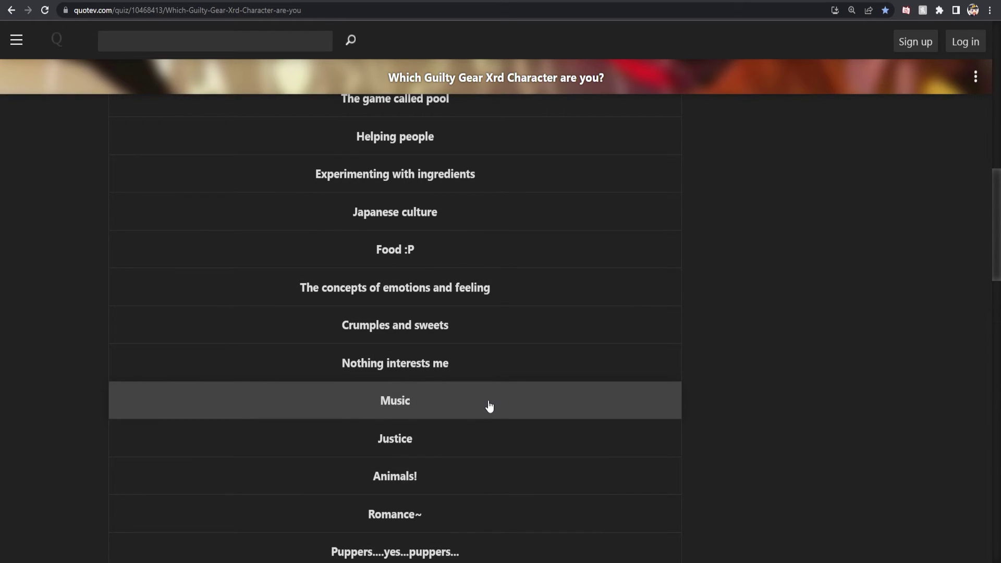
scroll(489, 406, up, 2)
scroll(489, 405, up, 2)
scroll(489, 405, up, 2)
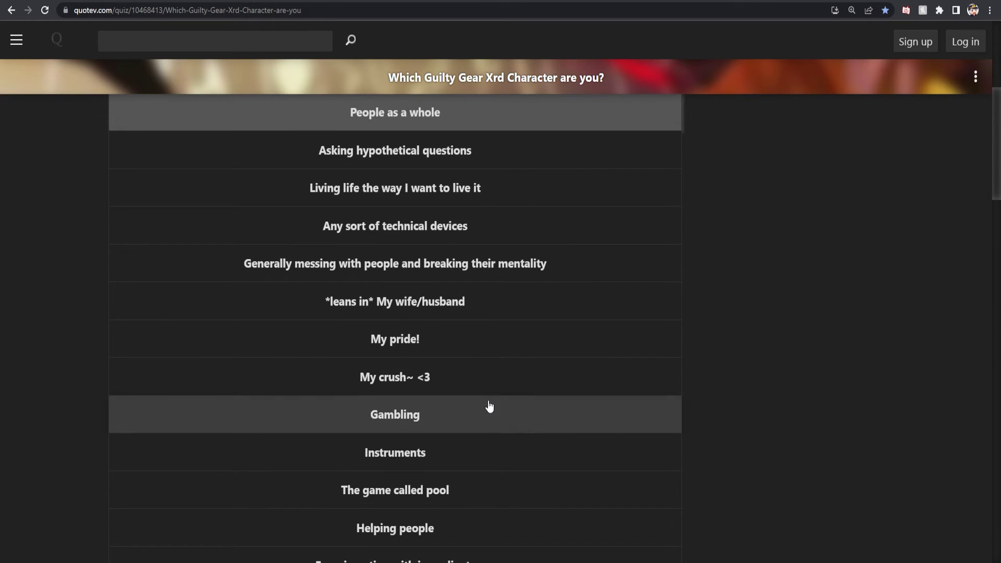
scroll(489, 405, up, 1)
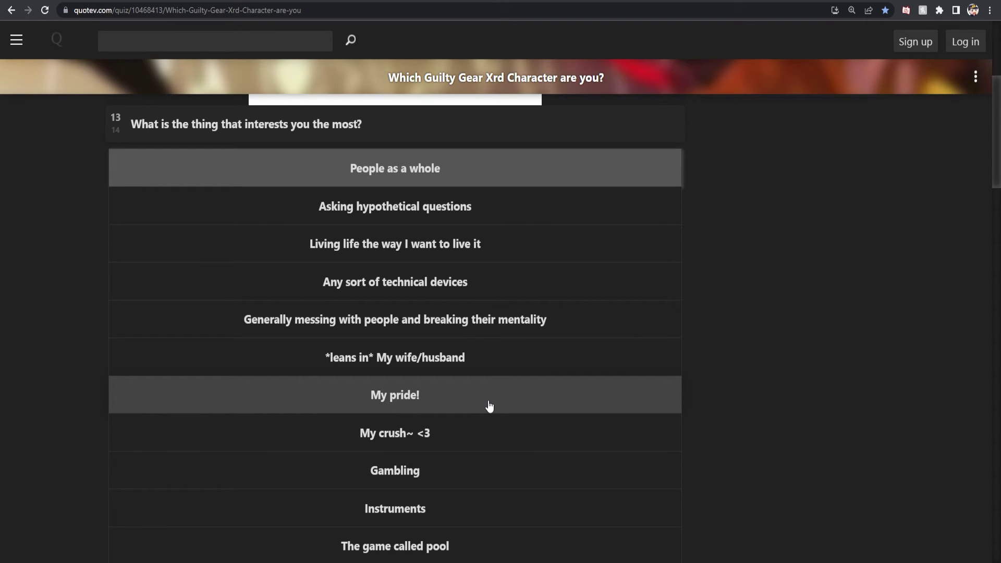
click(461, 288)
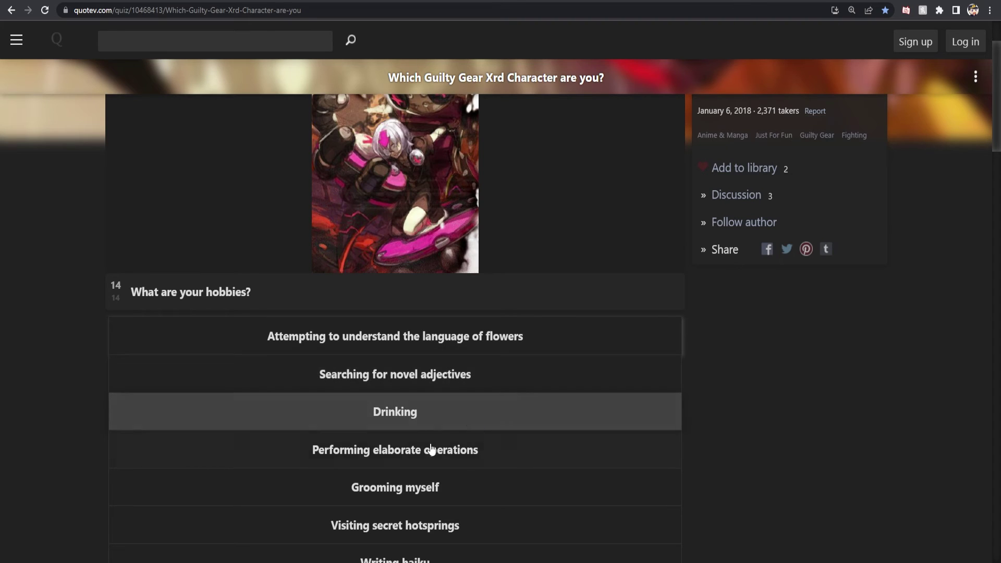
scroll(470, 450, down, 1)
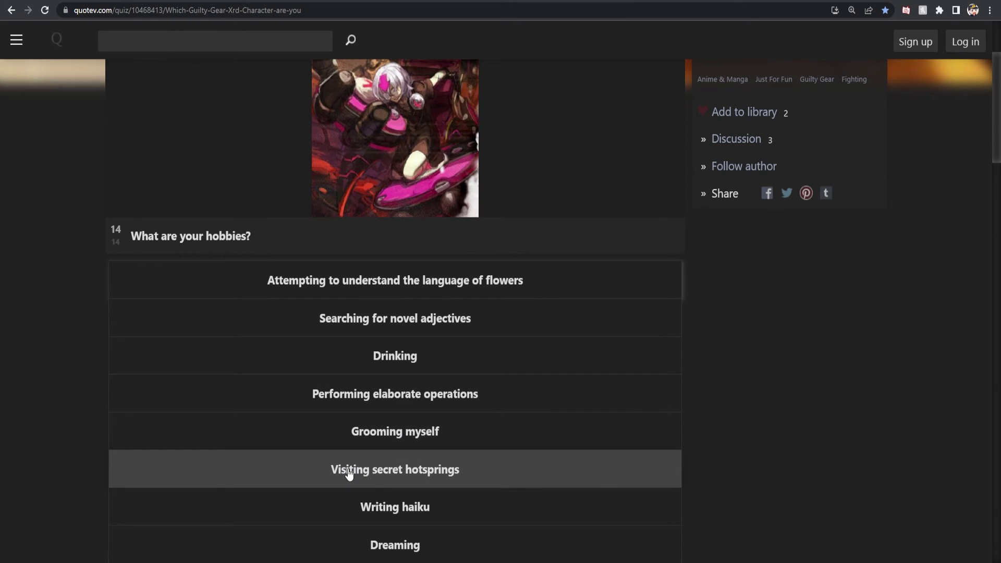
scroll(470, 477, down, 1)
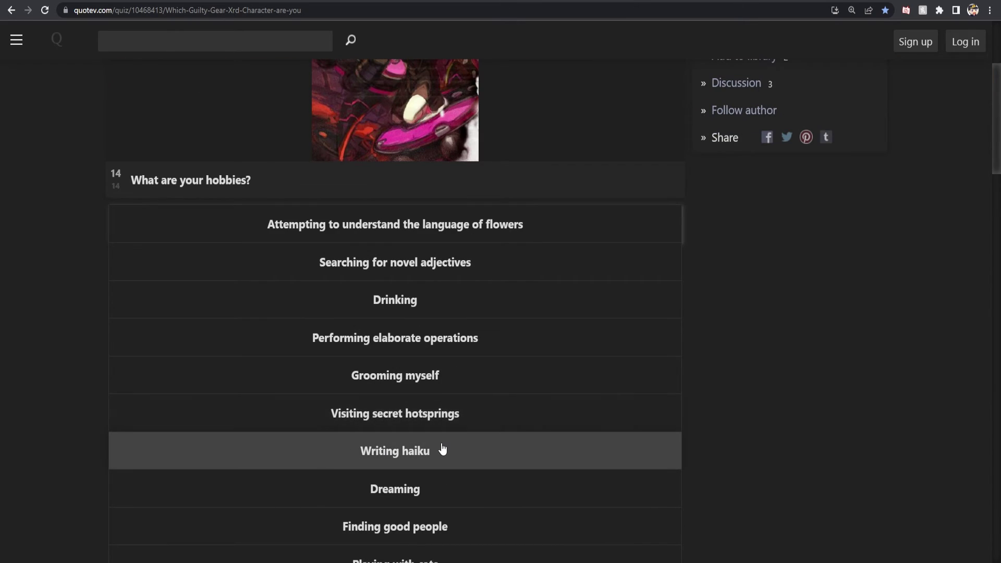
scroll(397, 488, down, 1)
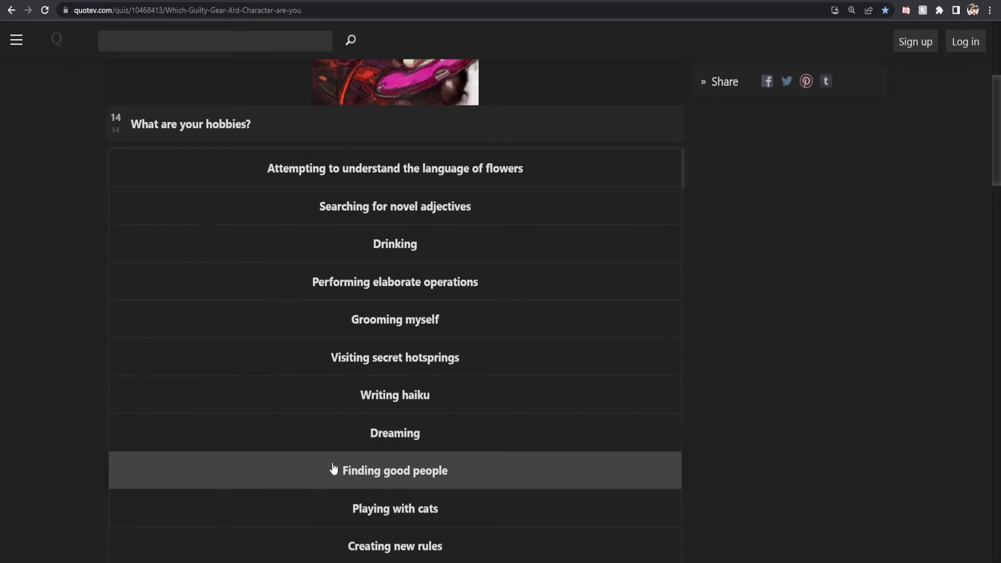
scroll(485, 458, down, 1)
scroll(454, 457, down, 1)
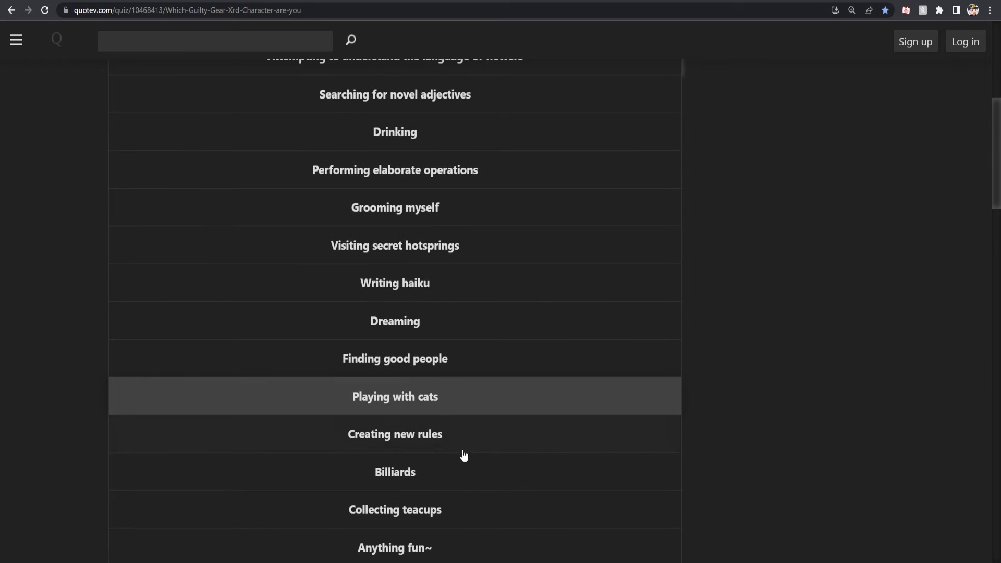
scroll(508, 434, down, 1)
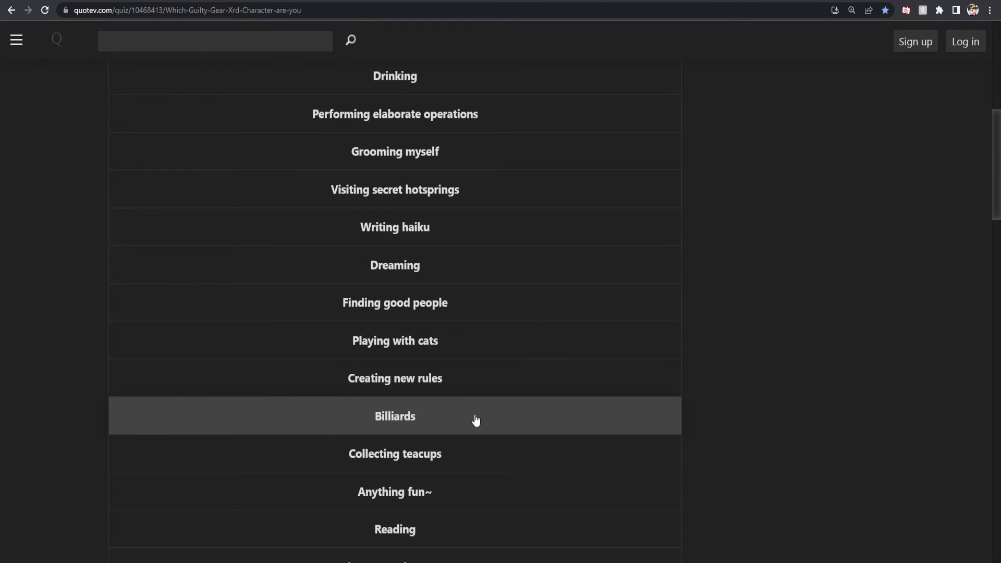
scroll(495, 428, down, 1)
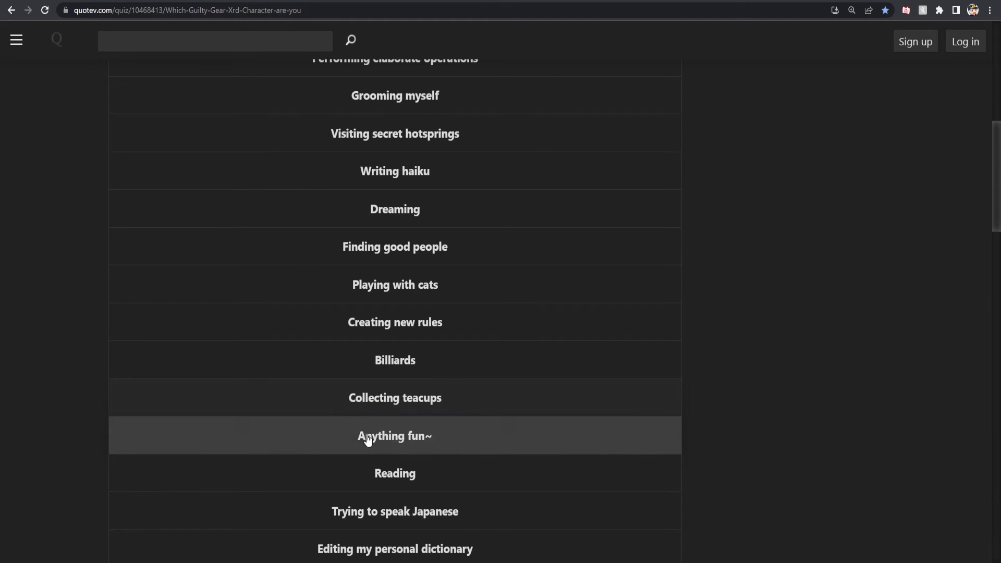
scroll(478, 439, down, 1)
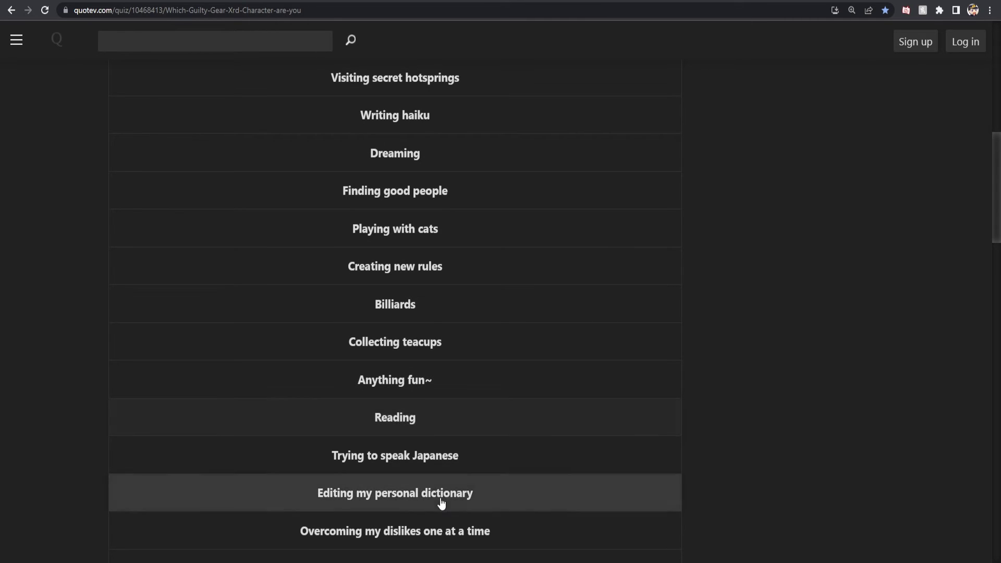
scroll(450, 458, down, 1)
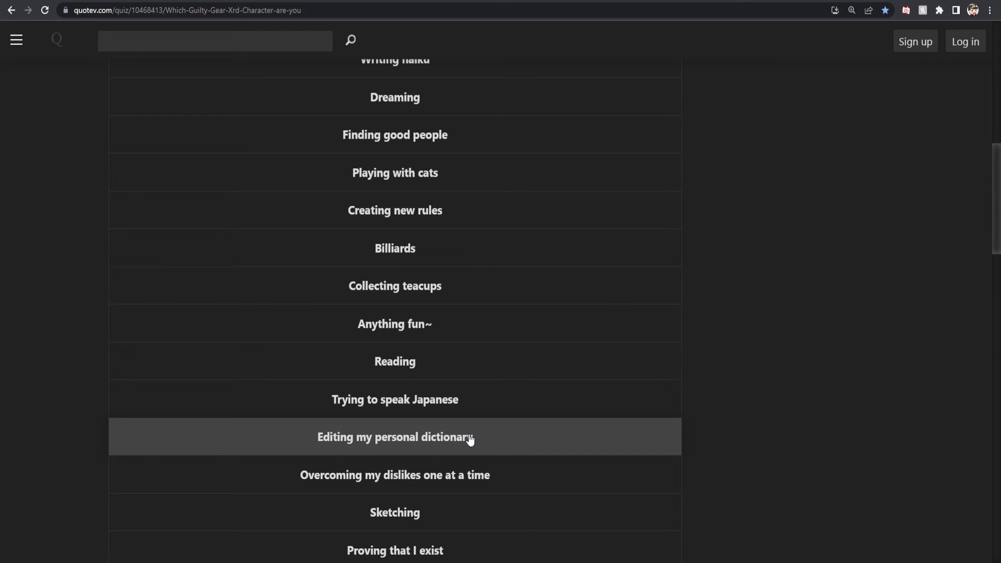
scroll(470, 441, down, 1)
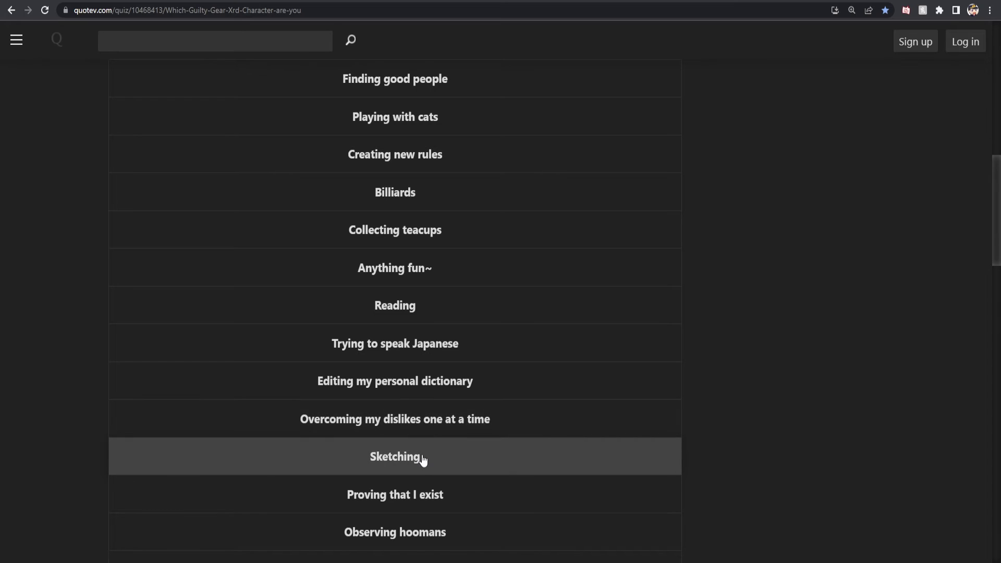
scroll(462, 492, down, 1)
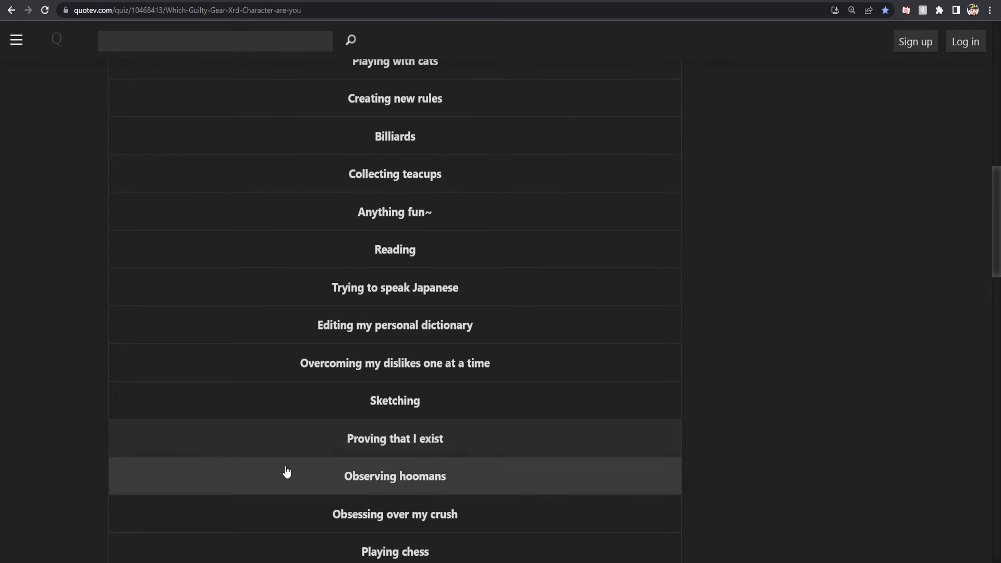
scroll(288, 475, down, 1)
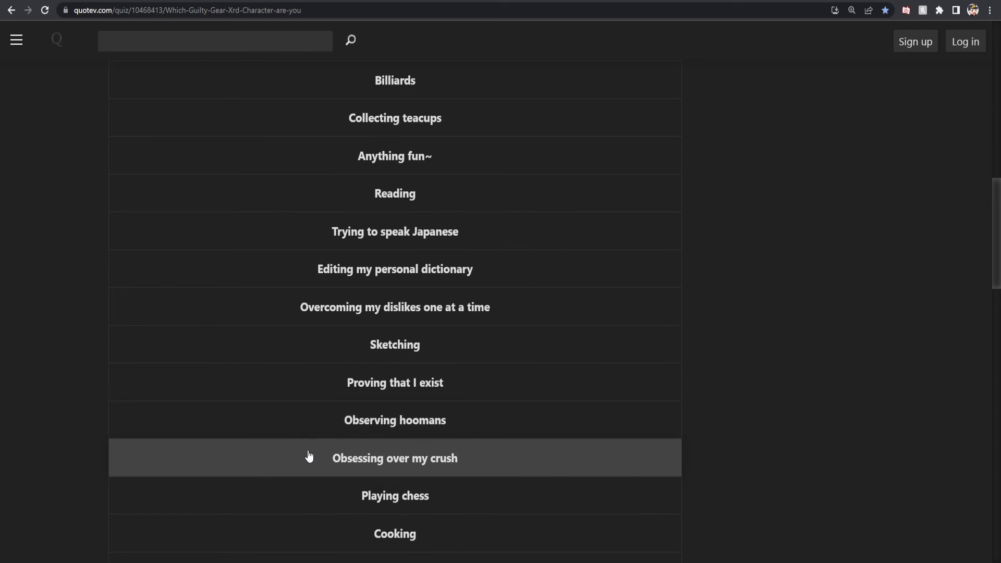
scroll(406, 464, down, 1)
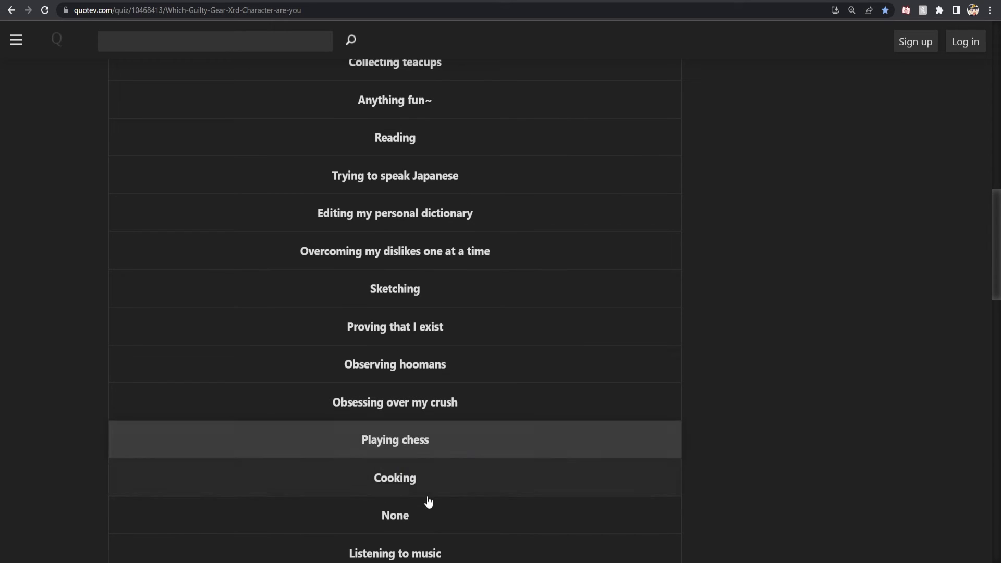
scroll(420, 483, down, 1)
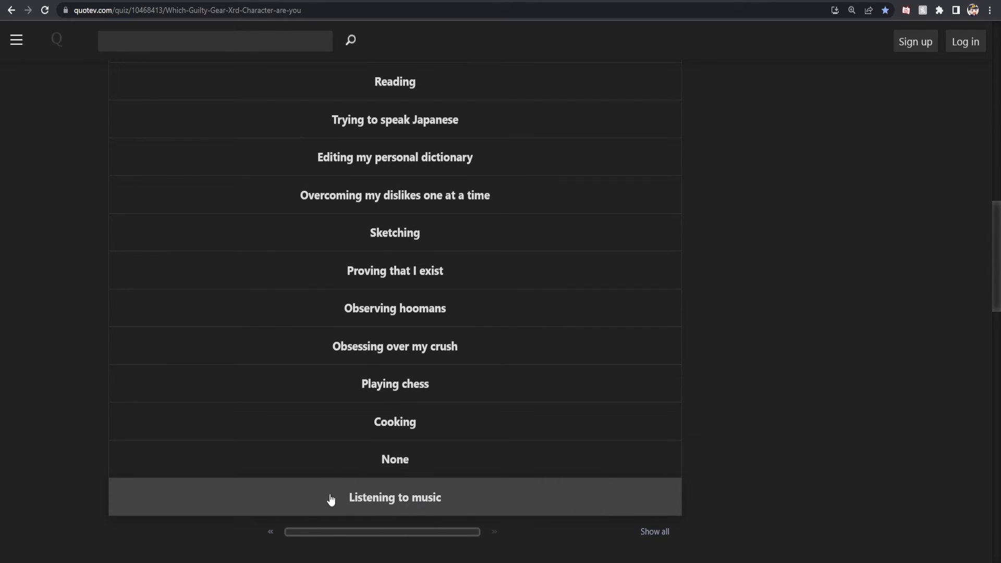
Step: Pick 'Listening to music' for the hobbies question to reveal the Elphelt Valentine result
click(427, 505)
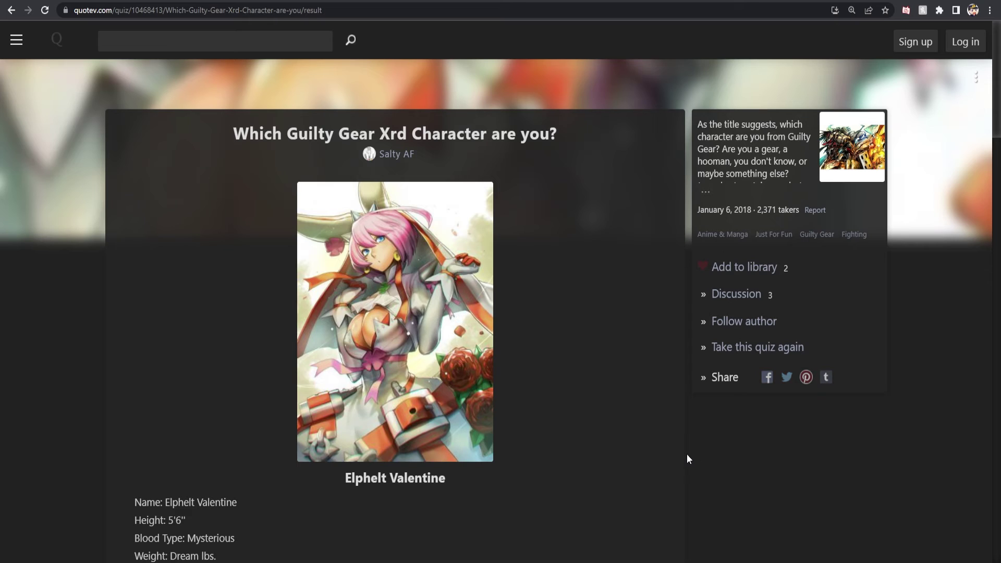
scroll(687, 455, down, 2)
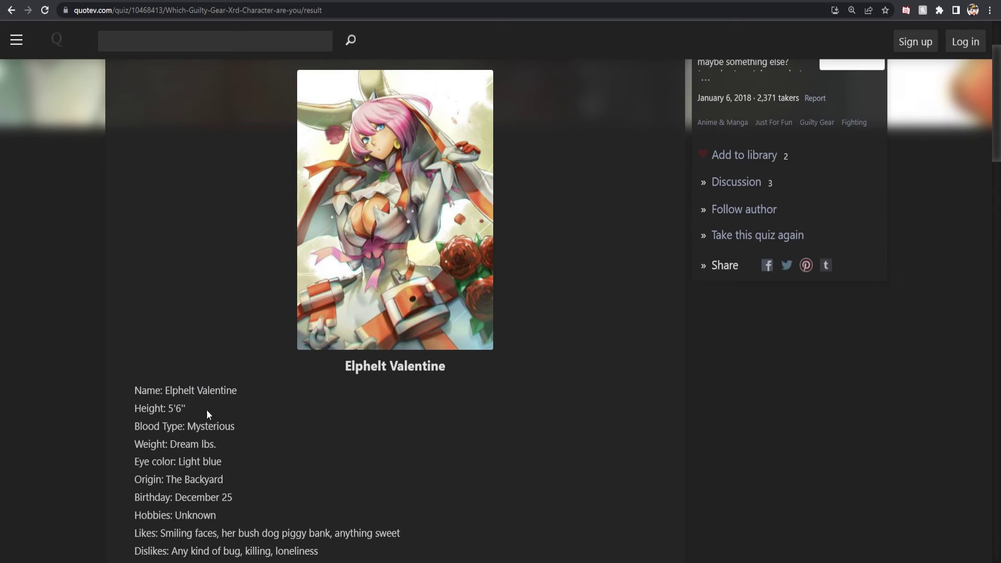
scroll(327, 431, down, 1)
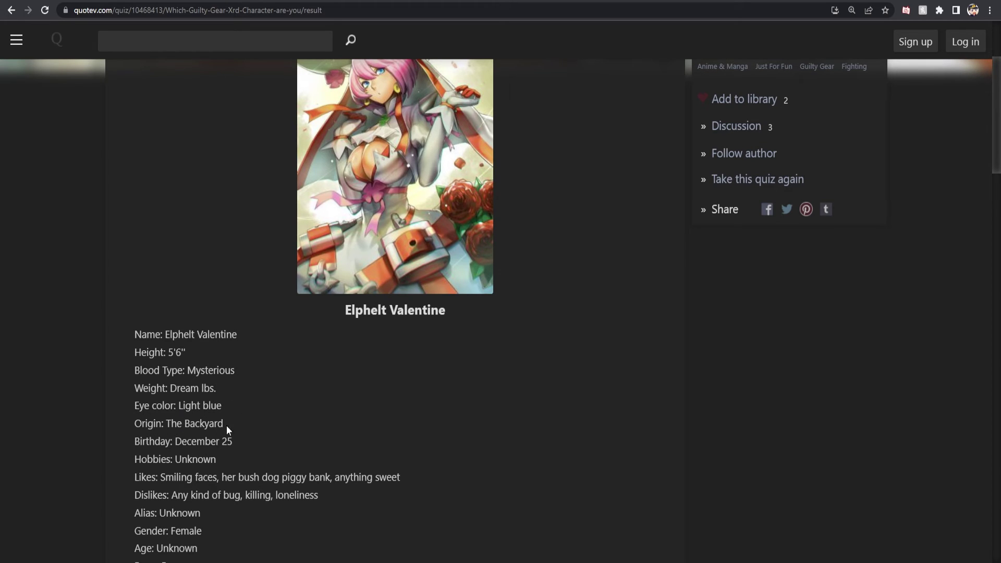
scroll(336, 428, down, 1)
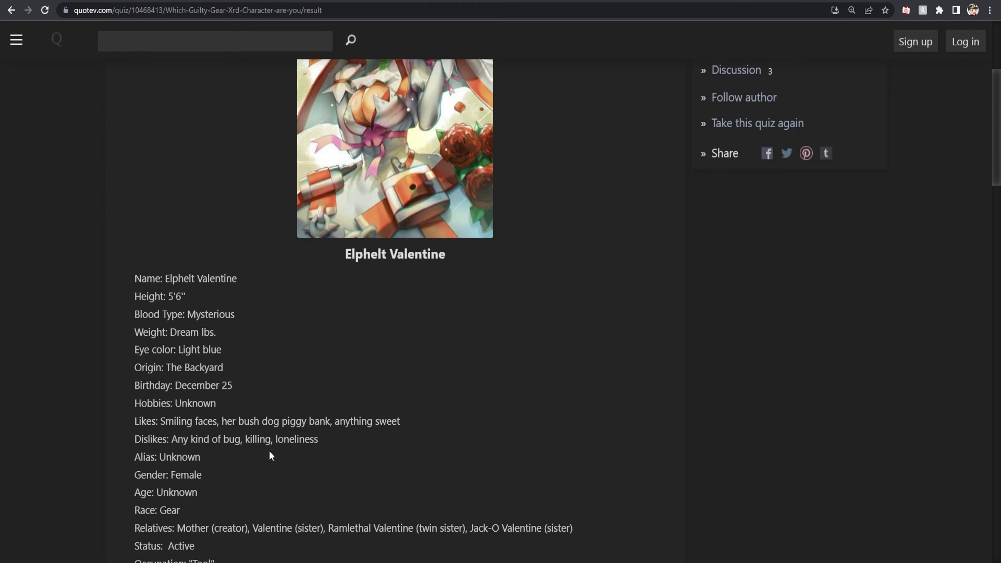
scroll(269, 451, down, 1)
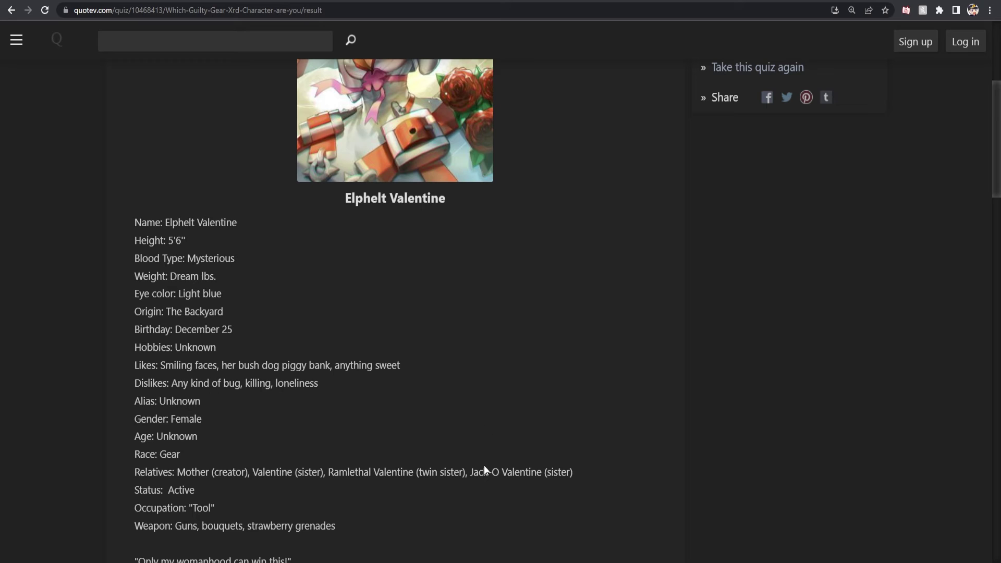
scroll(535, 473, down, 1)
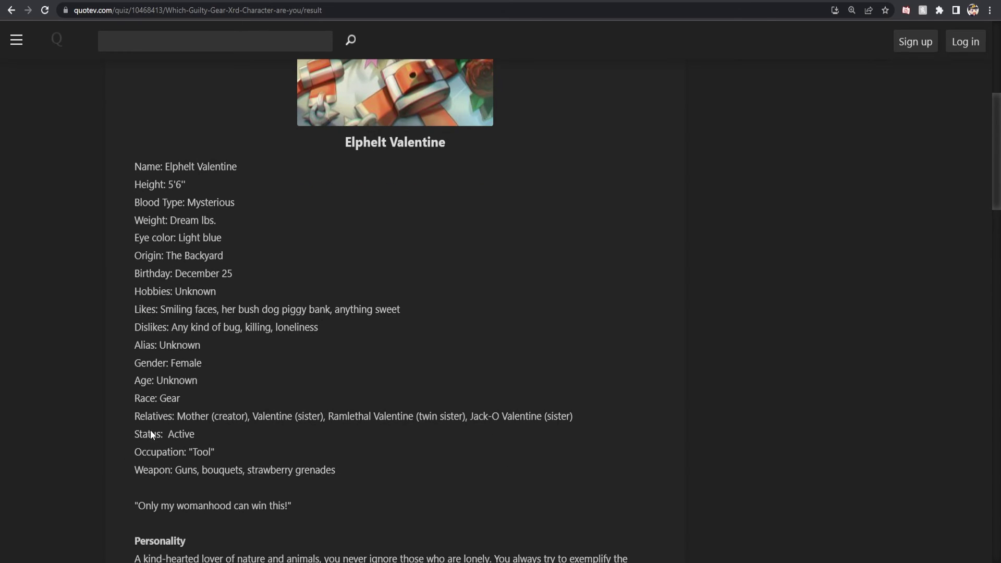
scroll(373, 463, down, 1)
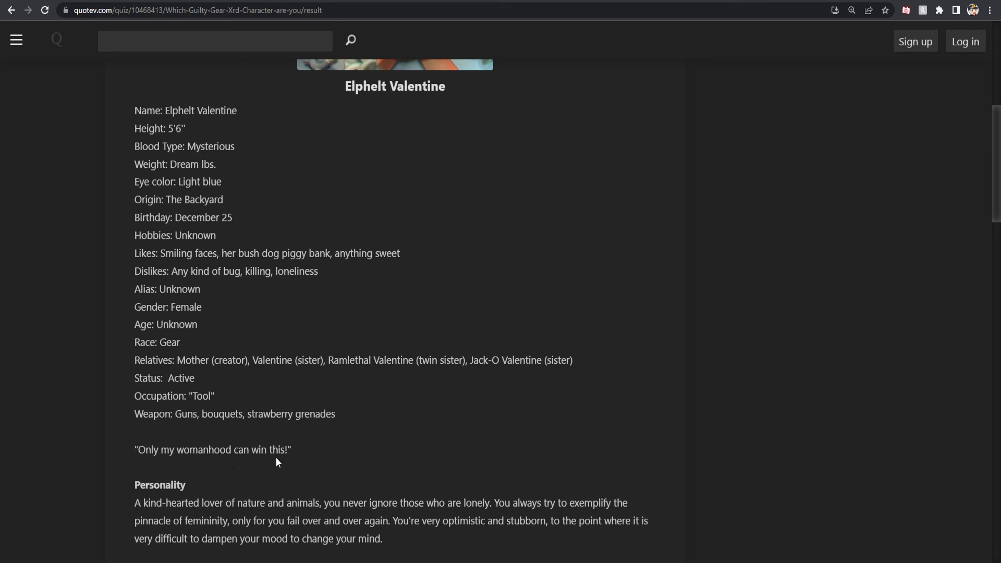
scroll(348, 464, down, 2)
scroll(348, 464, down, 2)
scroll(348, 464, down, 2)
scroll(348, 464, down, 2)
scroll(348, 464, down, 2)
scroll(348, 464, up, 5)
scroll(348, 464, up, 1)
scroll(262, 346, down, 5)
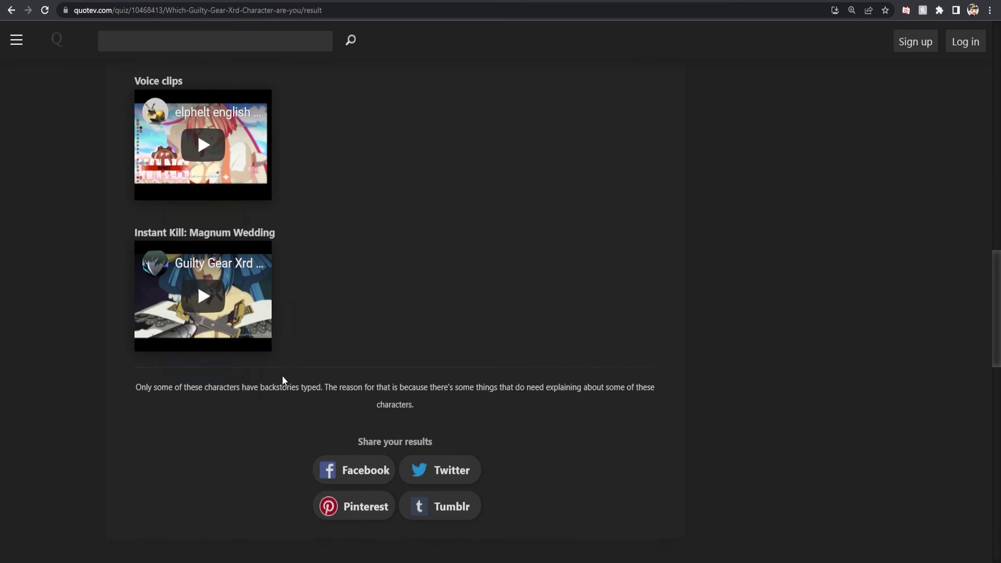
scroll(282, 376, up, 5)
scroll(282, 376, up, 4)
scroll(209, 414, down, 1)
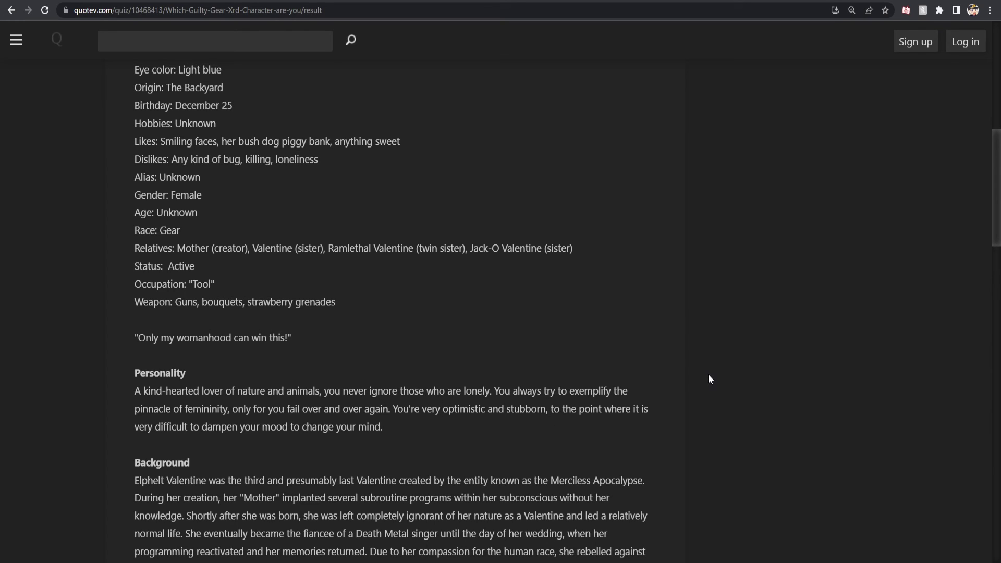
scroll(712, 421, down, 2)
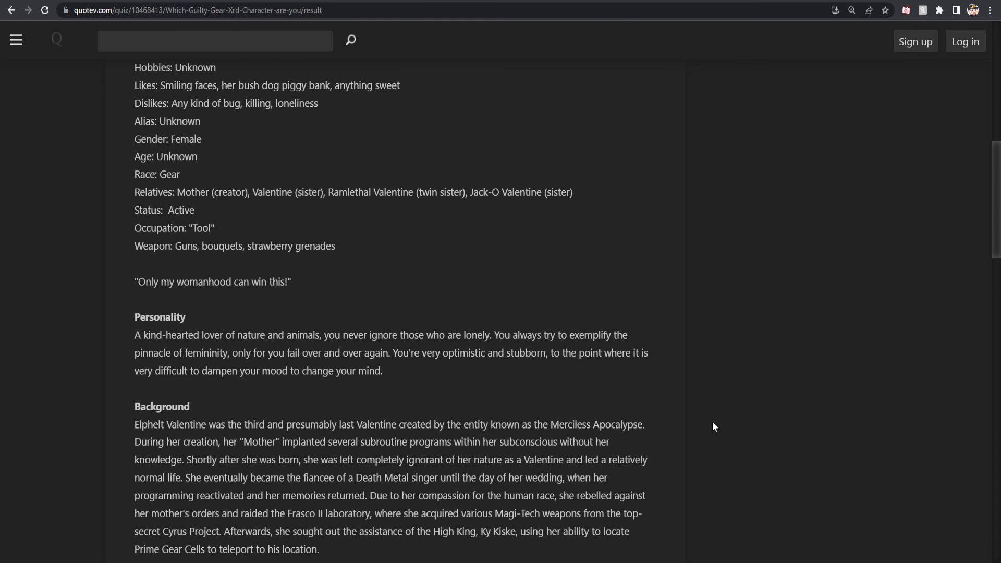
scroll(713, 422, down, 3)
scroll(713, 422, down, 1)
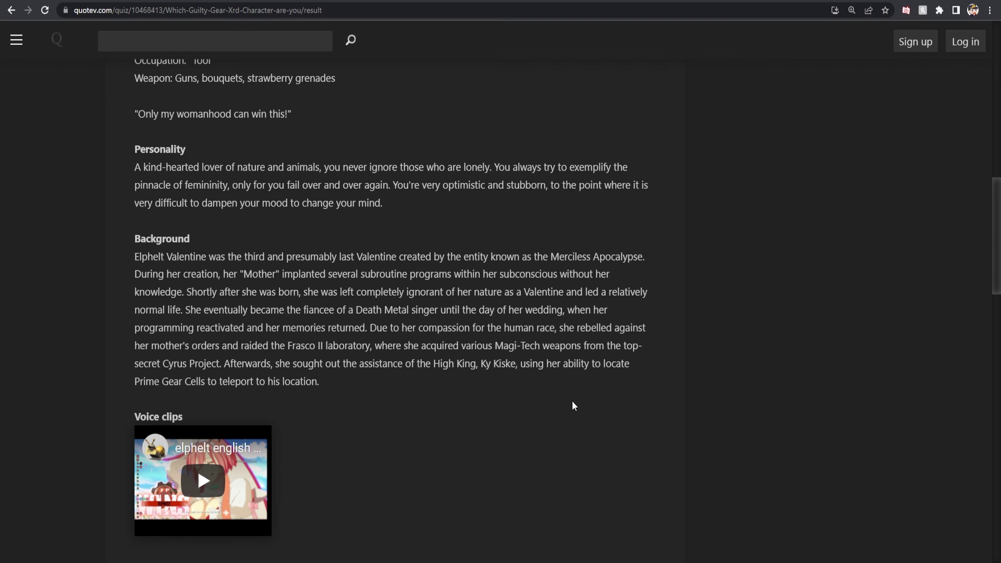
scroll(571, 401, down, 4)
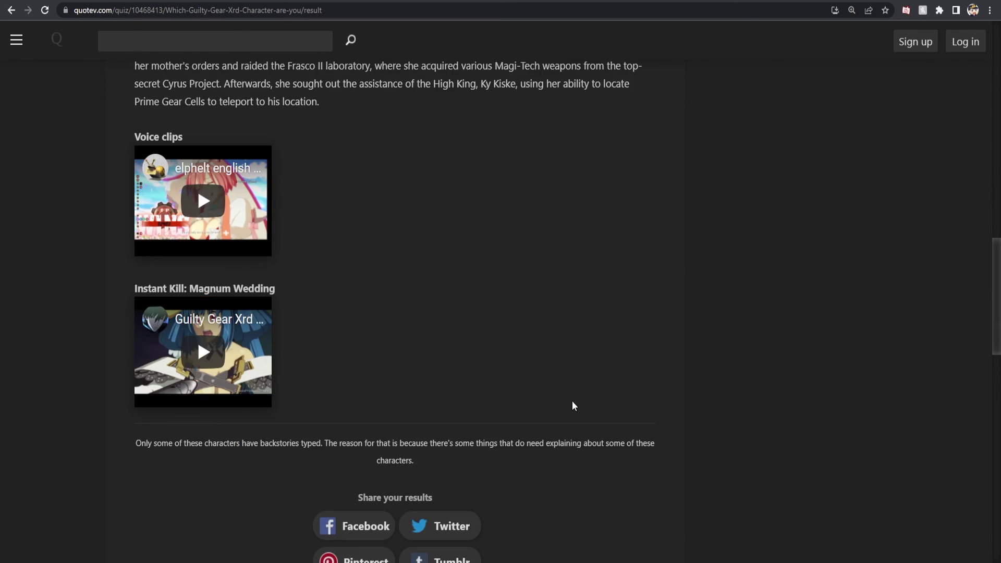
scroll(572, 401, down, 3)
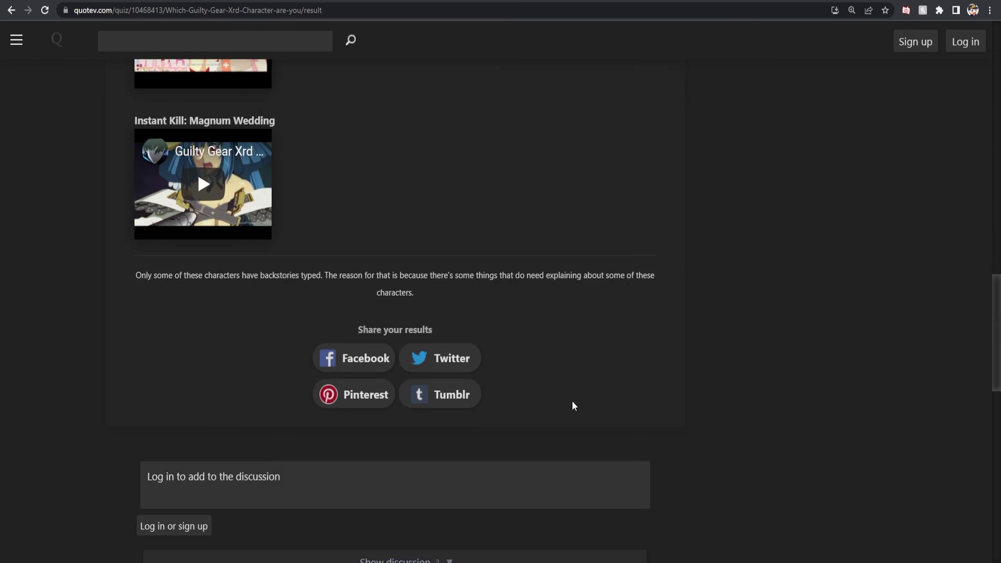
scroll(572, 401, down, 2)
scroll(572, 402, up, 8)
scroll(572, 401, up, 5)
scroll(572, 402, up, 5)
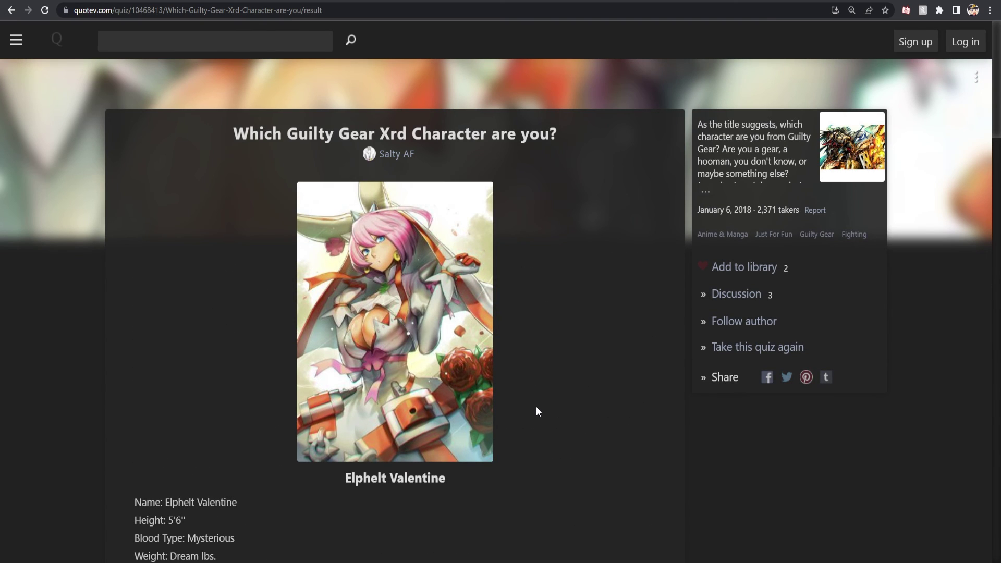